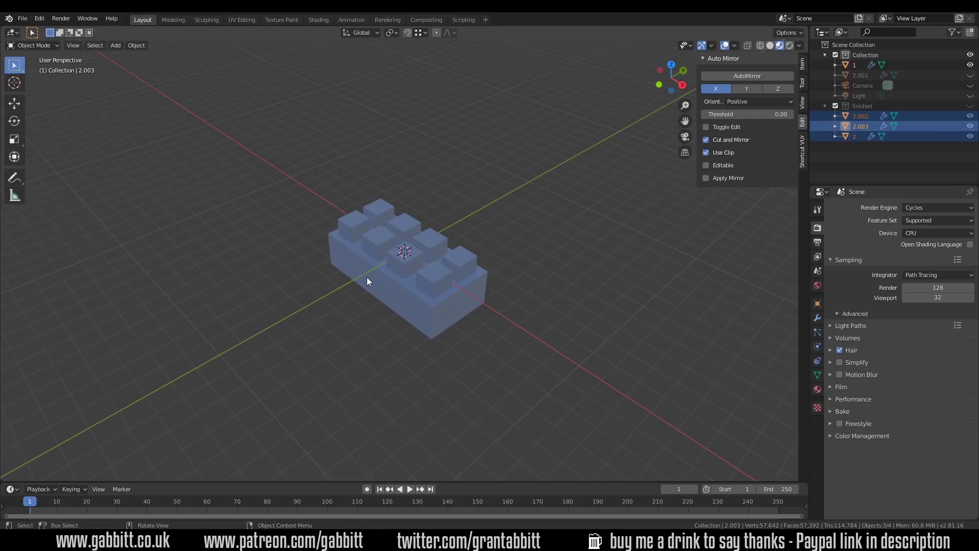
# Select brick object 1 on its own and hide the Auto Mirror sidebar.
pyautogui.moveTo(367, 277); pyautogui.dragTo(749, 275, button='middle')
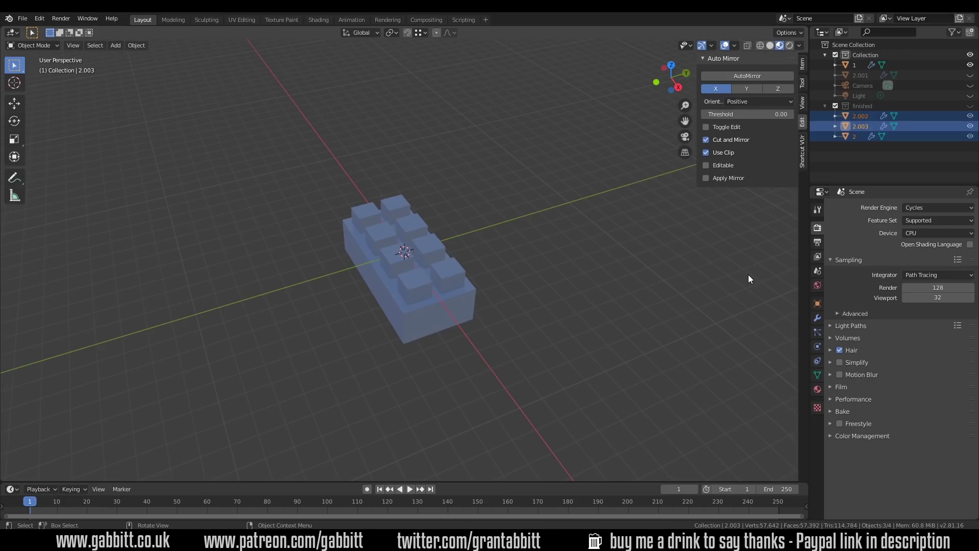
pyautogui.press('n')
pyautogui.click(469, 276)
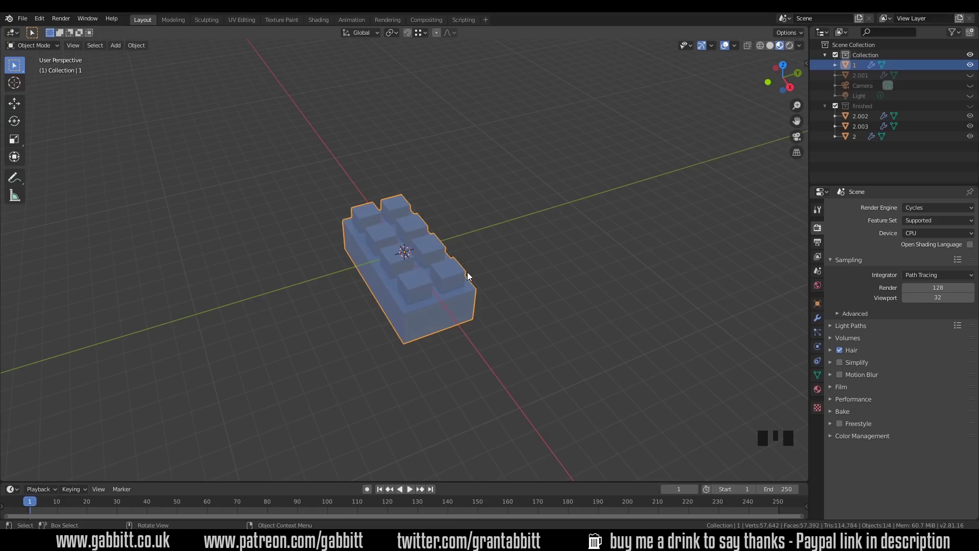
# Move the existing brick 8.88 m along the Y axis.
pyautogui.press('g')
pyautogui.press('y')
pyautogui.click(610, 210)
# Add a new 2 m cube mesh at the world origin.
pyautogui.hotkey('shift', 'a')
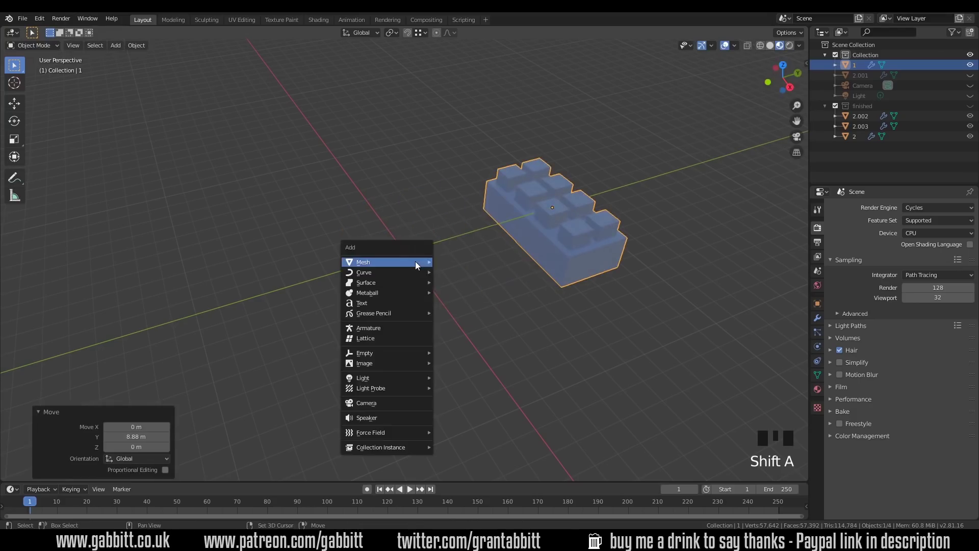
pyautogui.moveTo(415, 261)
pyautogui.click(454, 271)
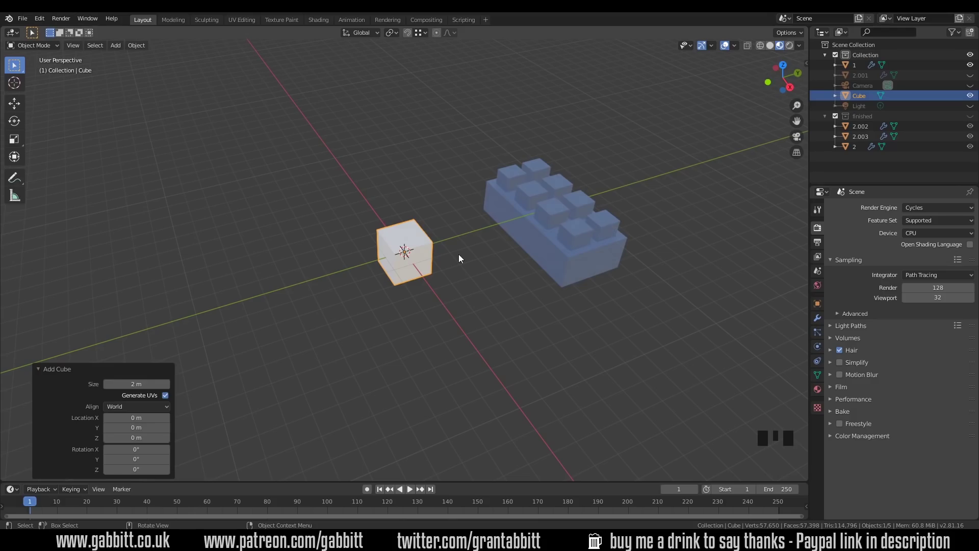
# Edit the new cube in Solid shading and select its front-right side face.
pyautogui.press('KP_Decimal')
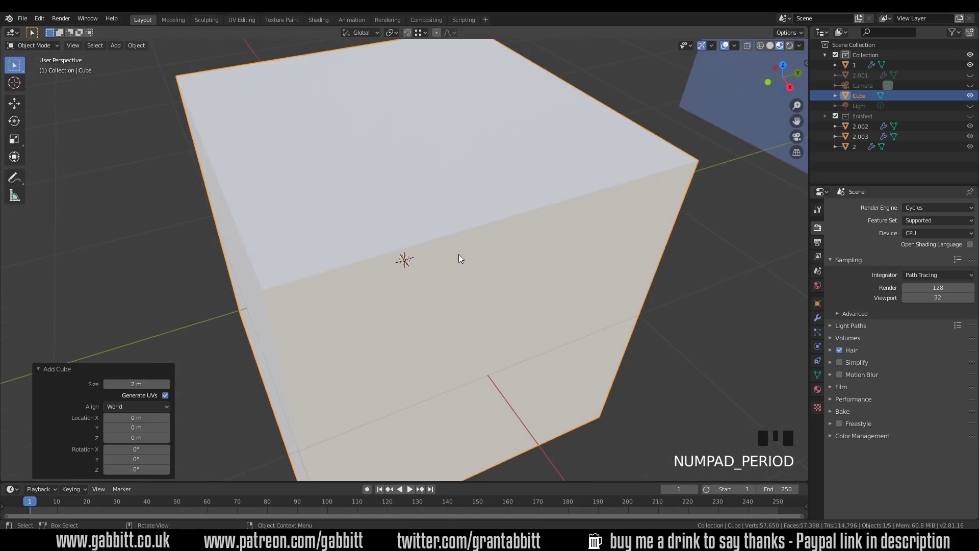
pyautogui.scroll(-6, 458, 254)
pyautogui.moveTo(455, 254); pyautogui.dragTo(459, 306, button='middle')
pyautogui.press('Tab')
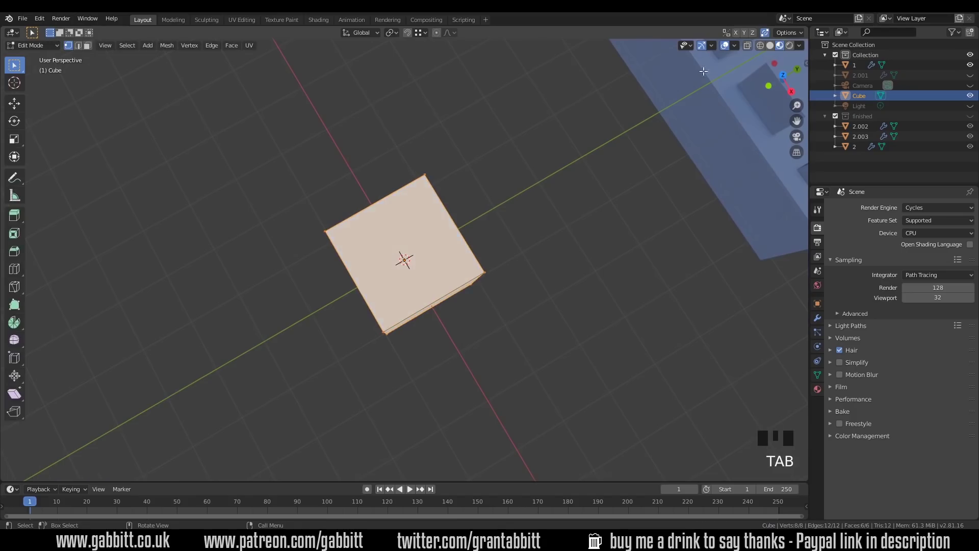
pyautogui.click(770, 45)
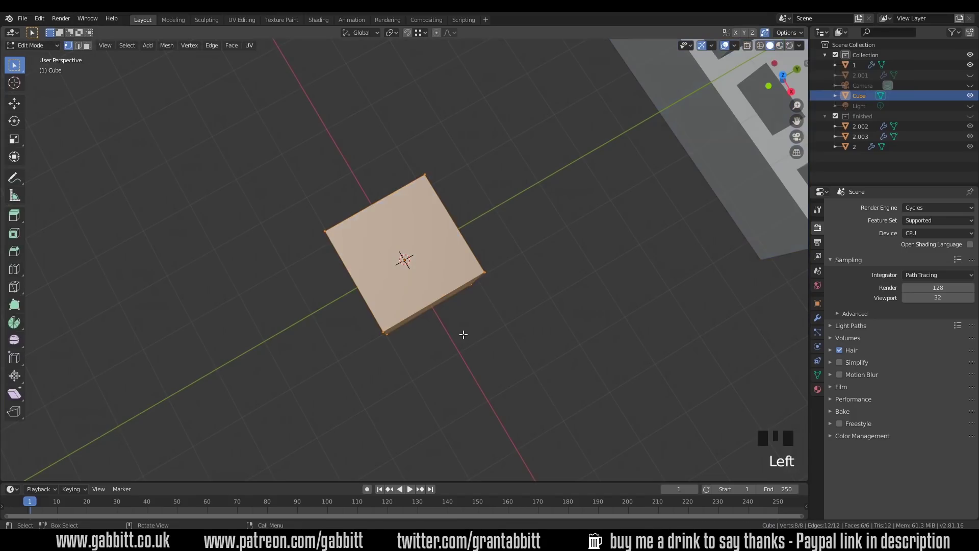
pyautogui.press('3')
pyautogui.moveTo(463, 335); pyautogui.dragTo(454, 321, button='middle')
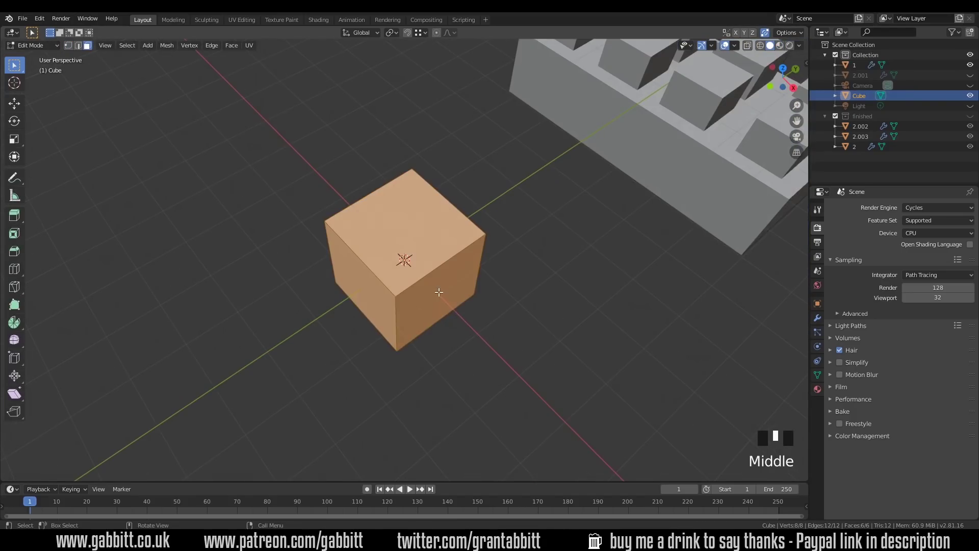
pyautogui.click(446, 292)
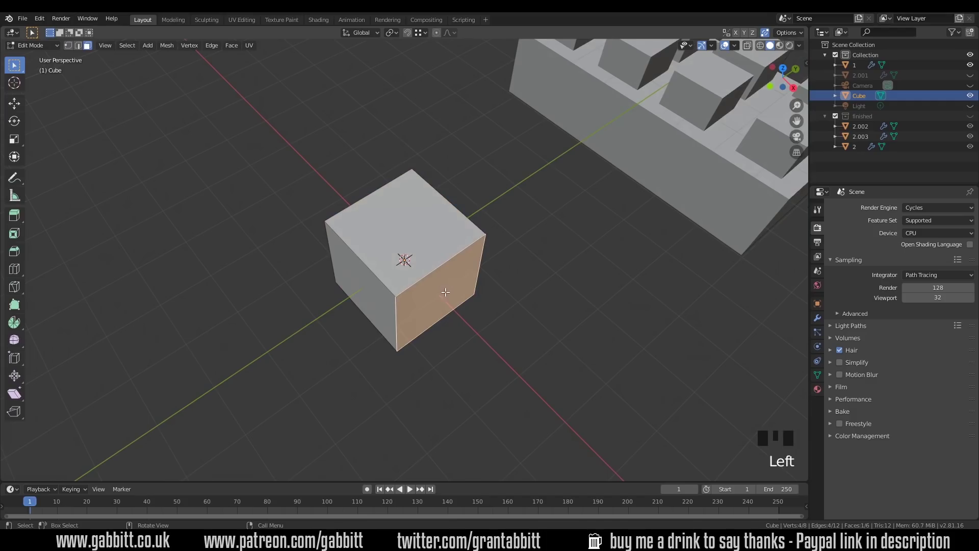
# Undo a trial extrusion of the face and enable snapping set to Increment.
pyautogui.press('e')
pyautogui.click(533, 367)
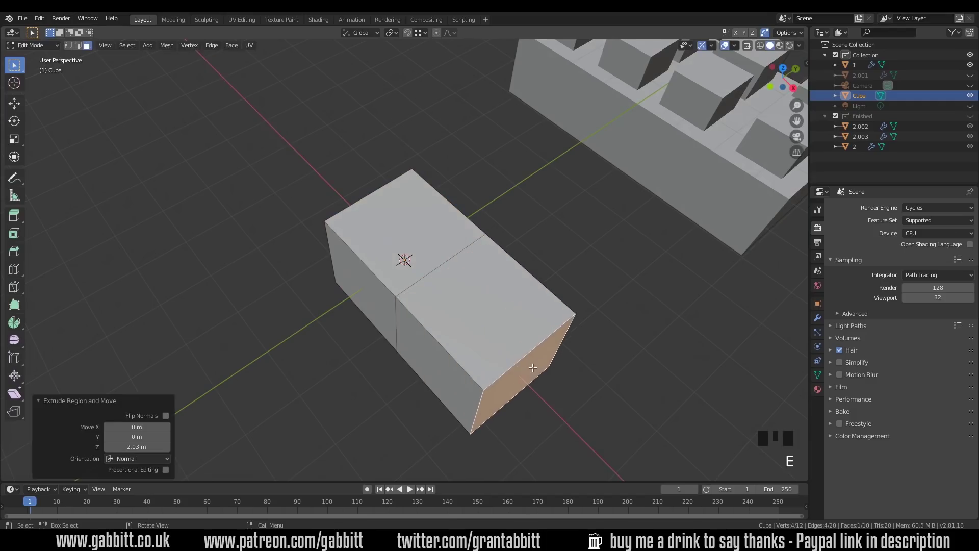
pyautogui.press('KP_7')
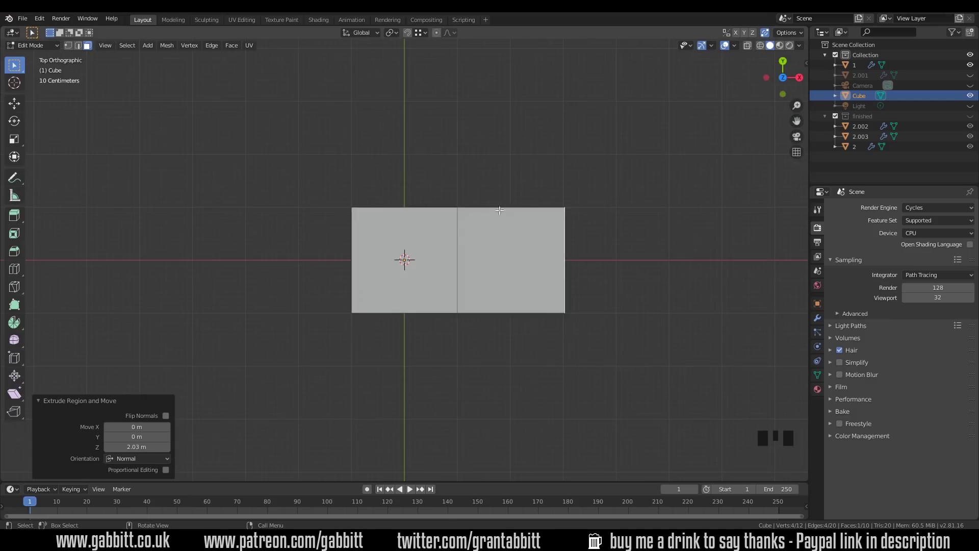
pyautogui.hotkey('ctrl', 'z')
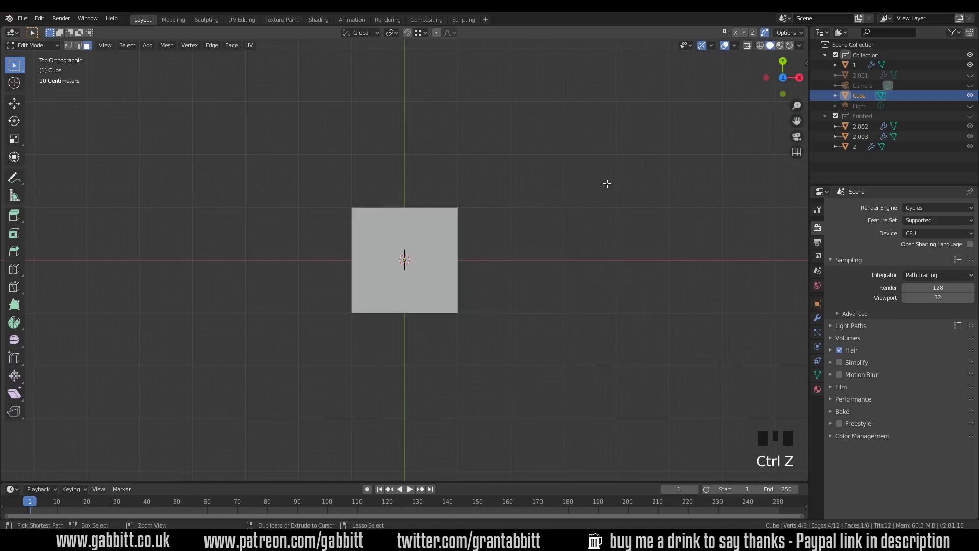
pyautogui.click(408, 33)
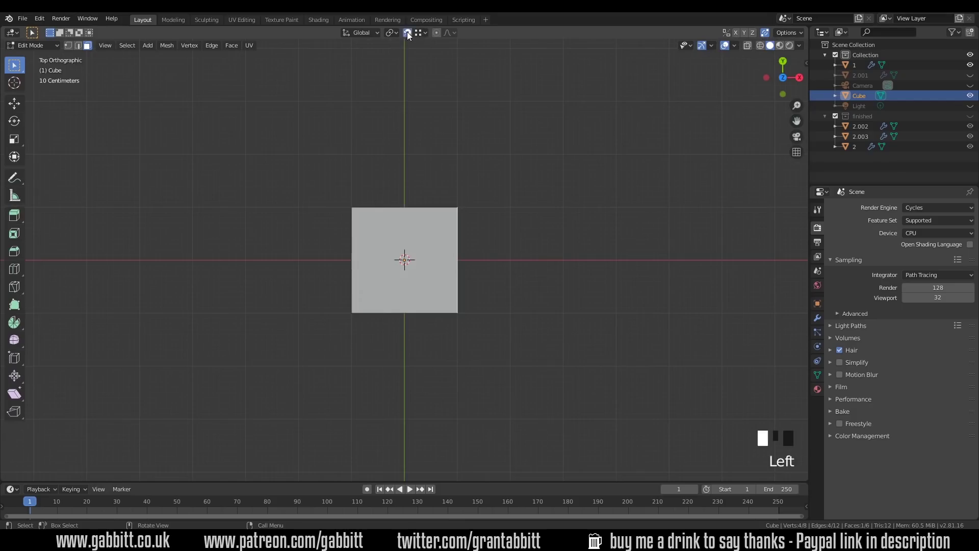
pyautogui.click(422, 32)
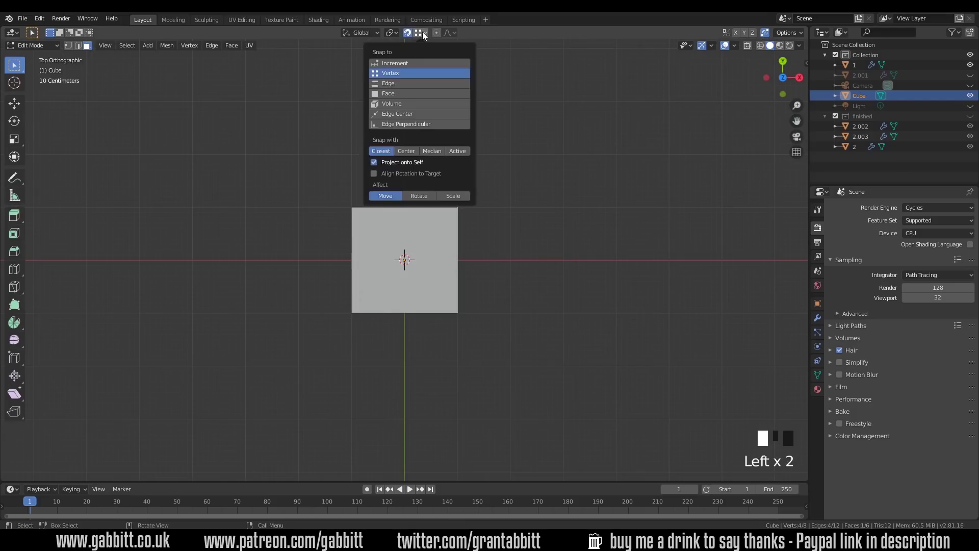
pyautogui.click(384, 63)
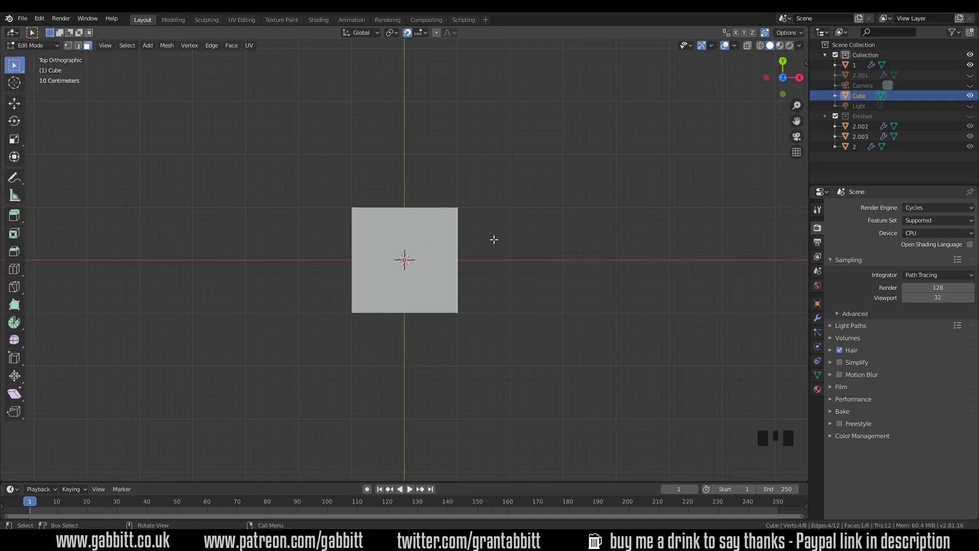
# Move the side face 2 m along X, stretching the cube into a 4 × 2 m block.
pyautogui.press('g')
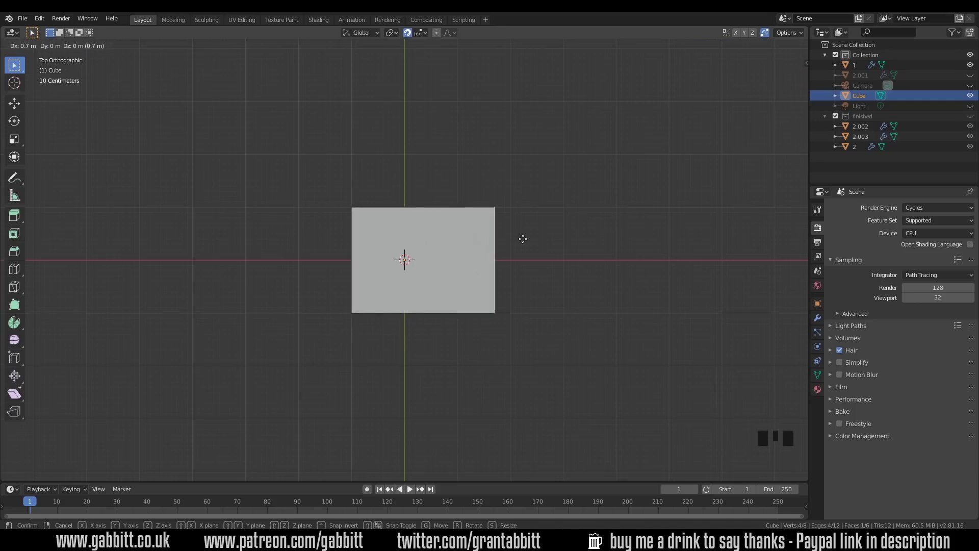
pyautogui.press('x')
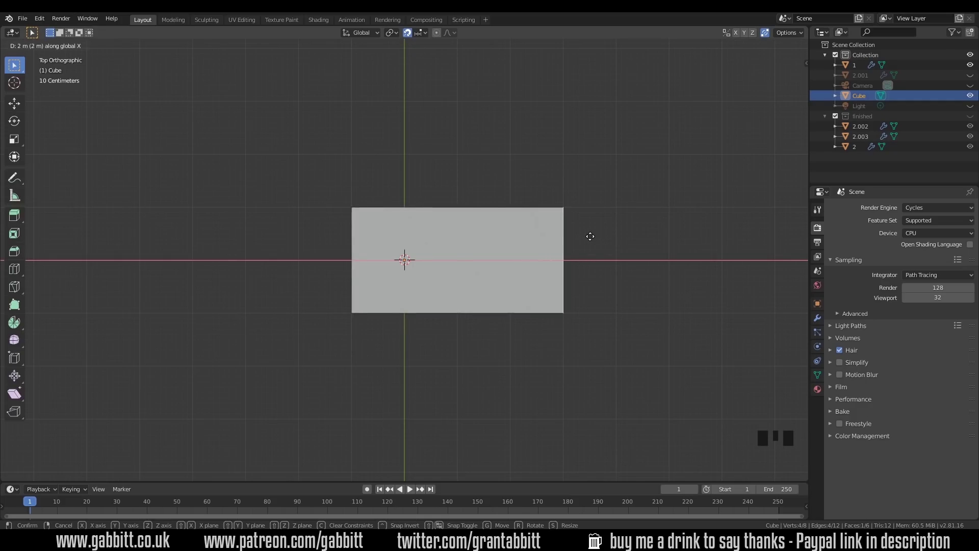
pyautogui.click(590, 236)
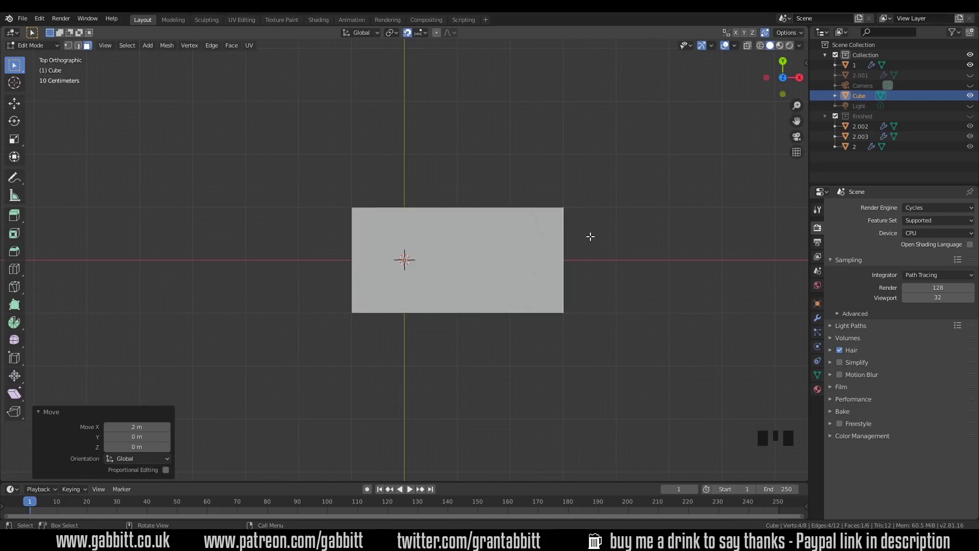
pyautogui.moveTo(590, 236); pyautogui.dragTo(454, 284, button='middle')
pyautogui.hotkey('ctrl', 'r')
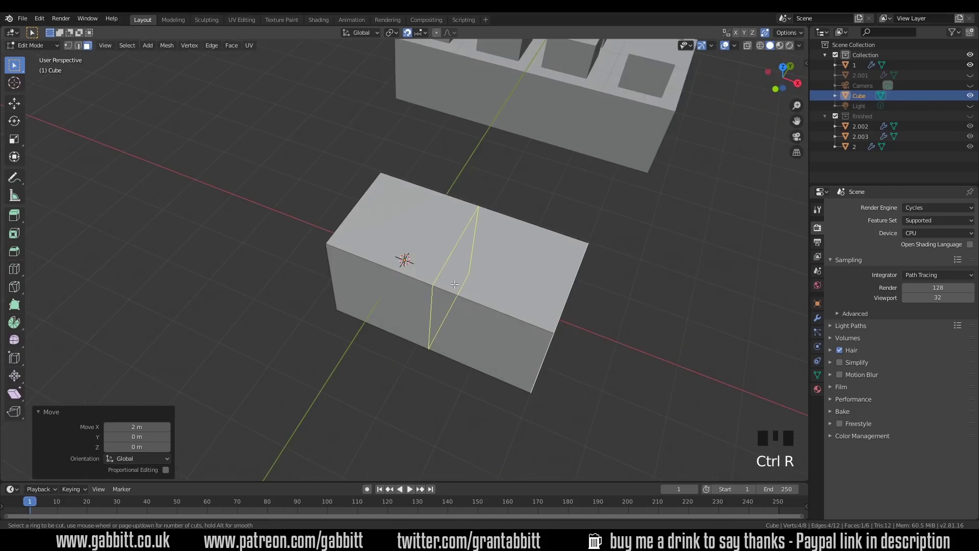
# Loop cut the block at its centre and select both top halves.
pyautogui.click(454, 284)
pyautogui.rightClick(454, 284)
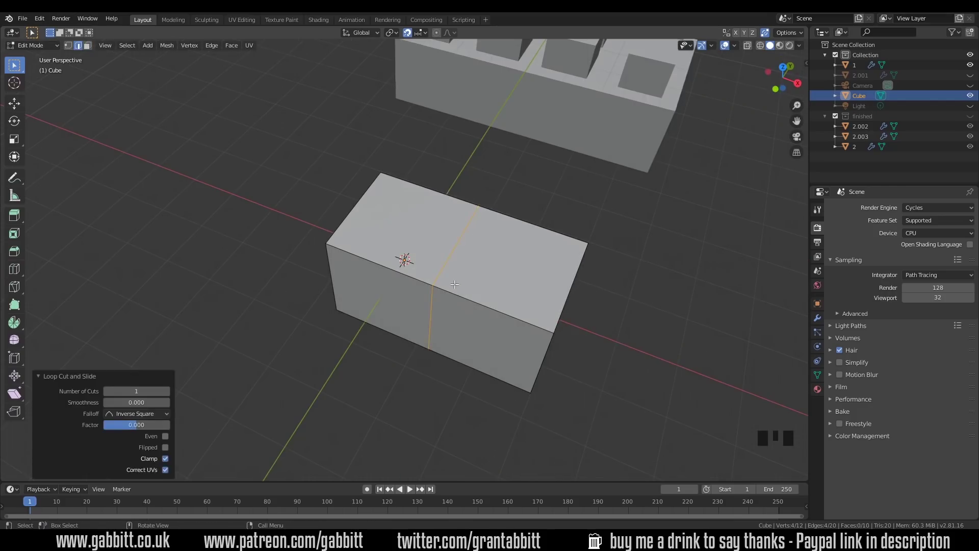
pyautogui.press('3')
pyautogui.click(505, 276)
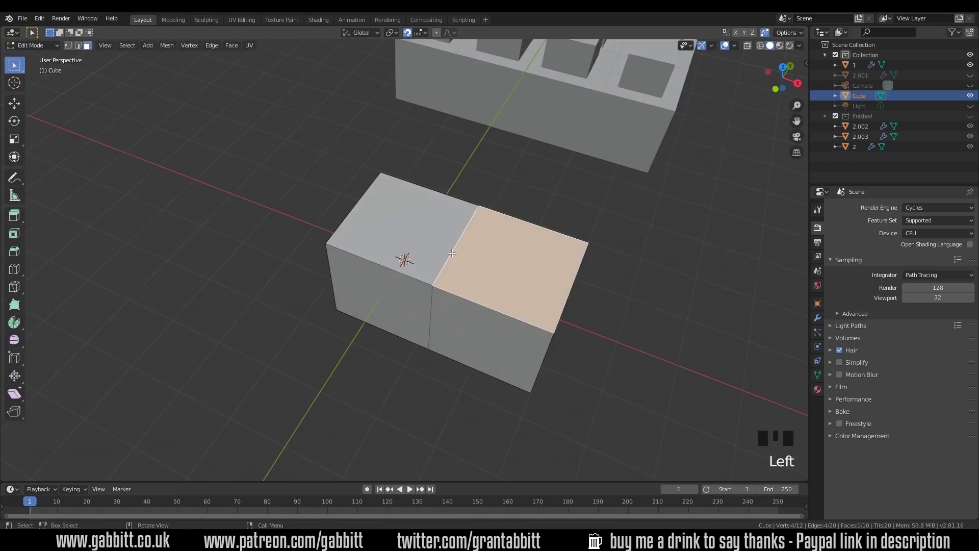
pyautogui.keyDown('shift'); pyautogui.click(393, 234); pyautogui.keyUp('shift')
# Inset both top faces individually into squares.
pyautogui.press('i')
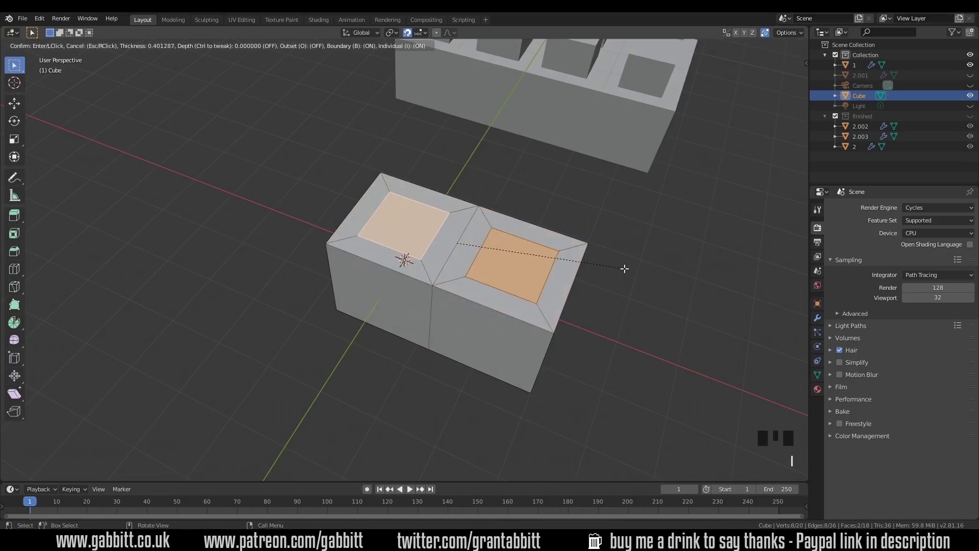
pyautogui.click(628, 268)
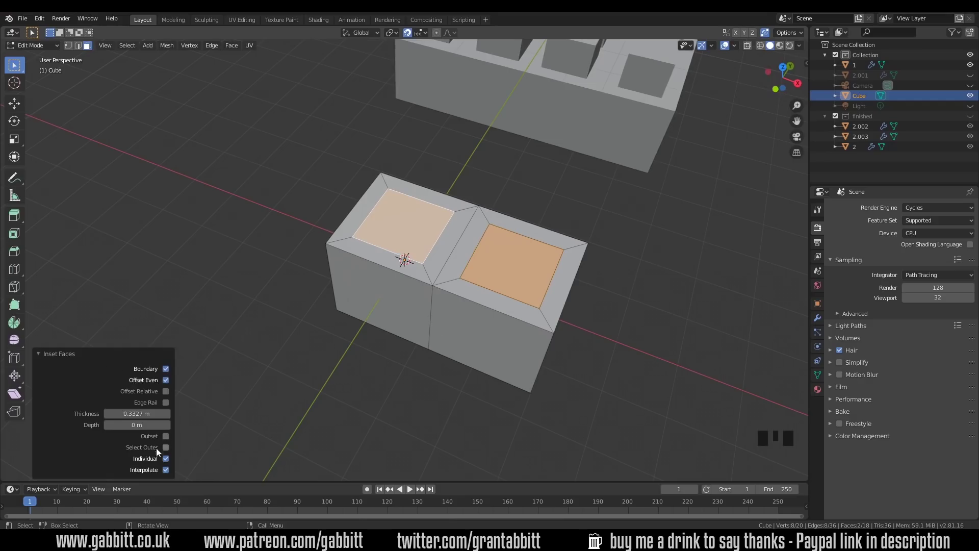
pyautogui.click(166, 458)
pyautogui.click(166, 458)
pyautogui.click(166, 458)
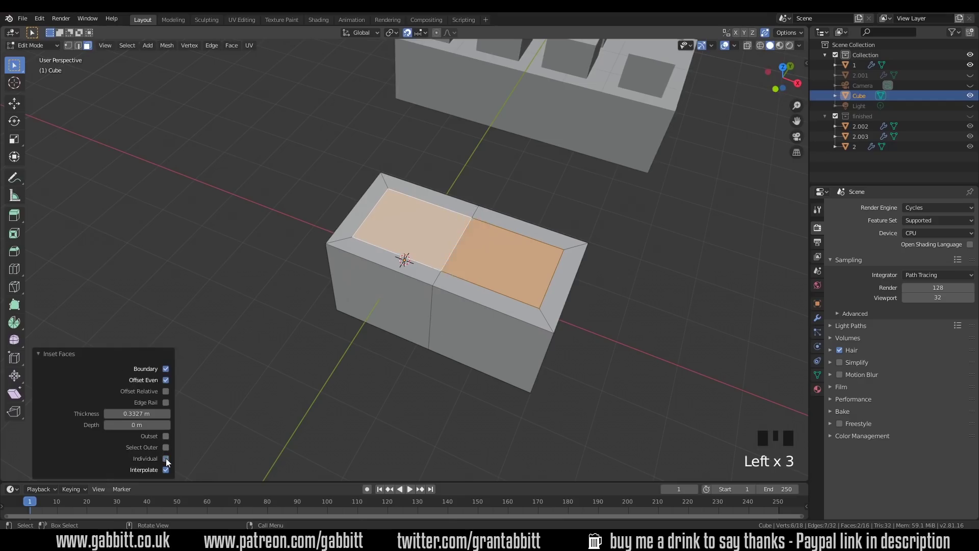
pyautogui.click(166, 458)
# Extrude the squares 1 m into studs, turn snapping off, and lower them 0.359 m on Z.
pyautogui.press('e')
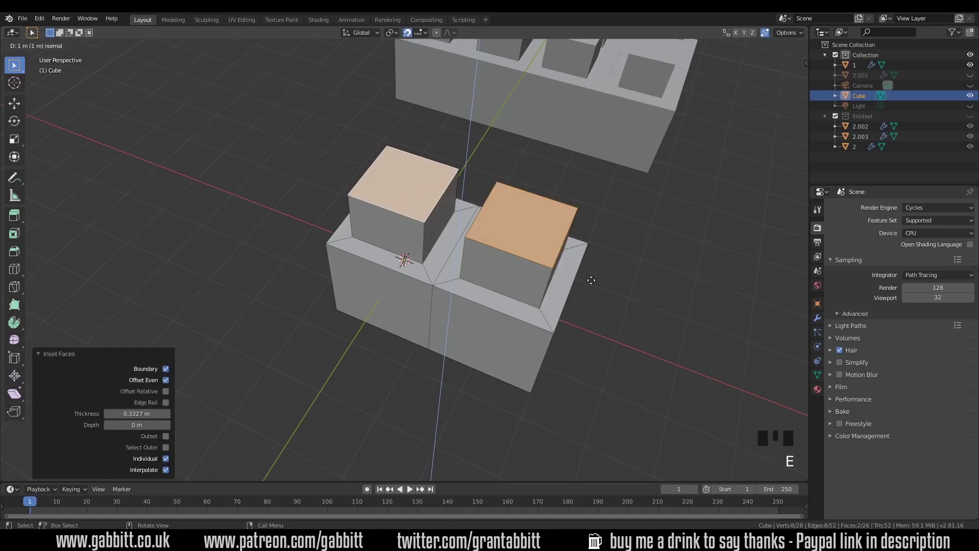
pyautogui.click(591, 280)
pyautogui.moveTo(591, 280); pyautogui.dragTo(407, 41, button='middle')
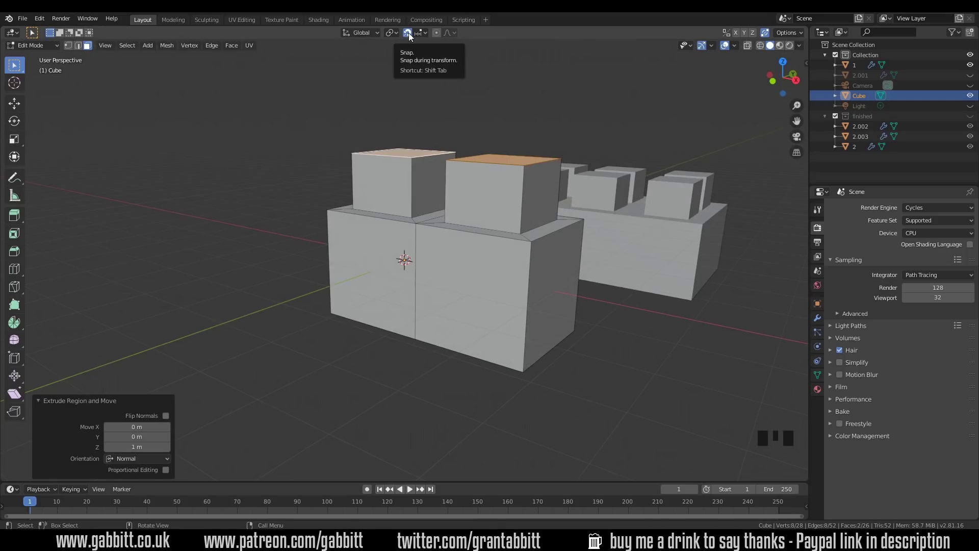
pyautogui.click(408, 32)
pyautogui.press('g')
pyautogui.press('z')
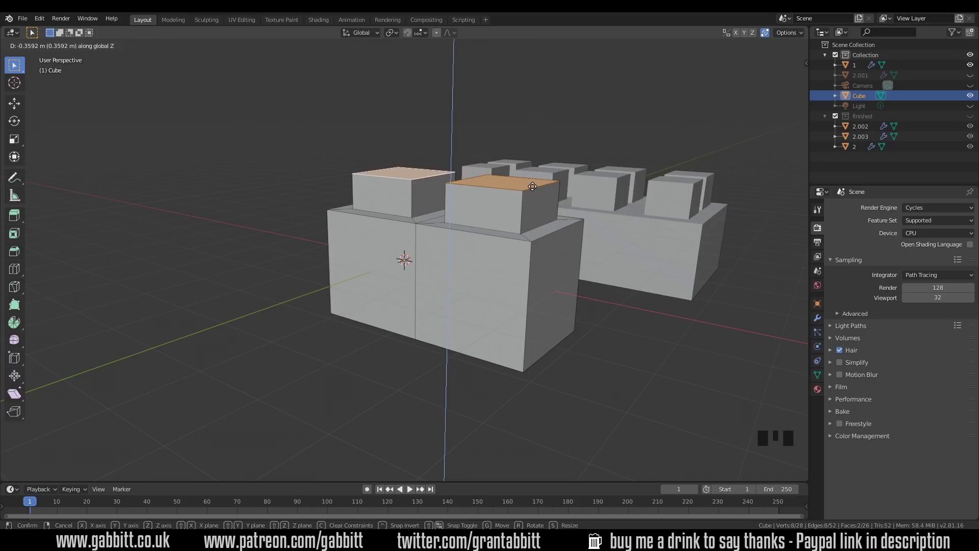
pyautogui.click(533, 186)
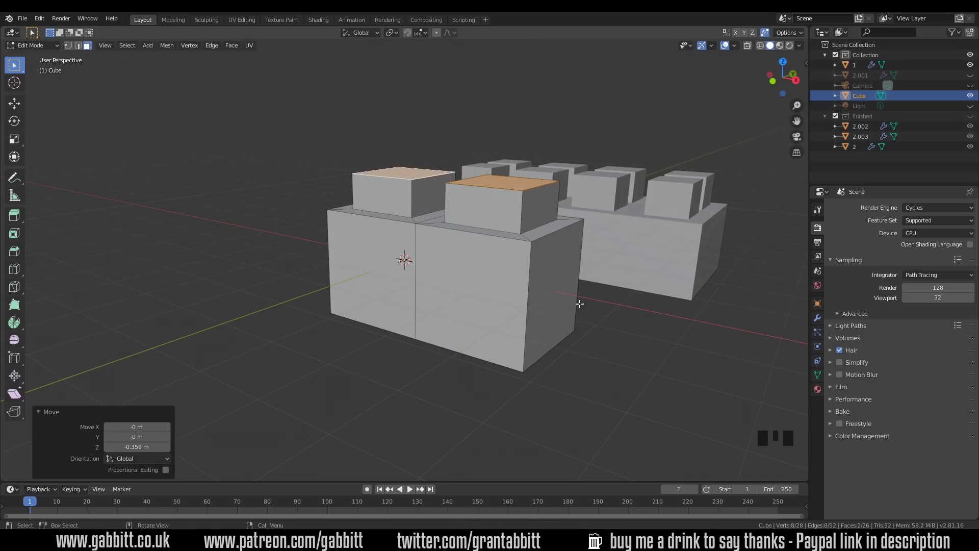
# Add a Mirror modifier to the Cube mirroring across both X and Y.
pyautogui.press('KP_7')
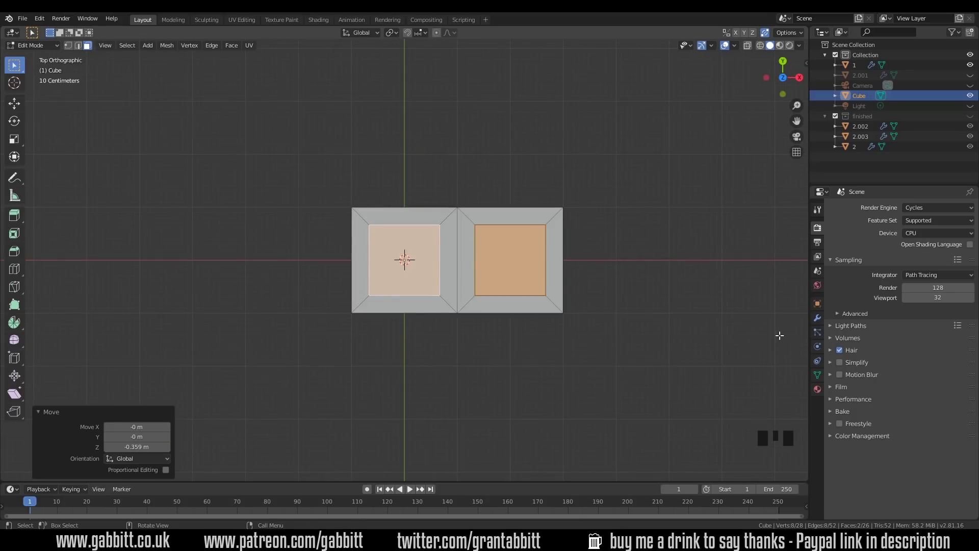
pyautogui.click(818, 317)
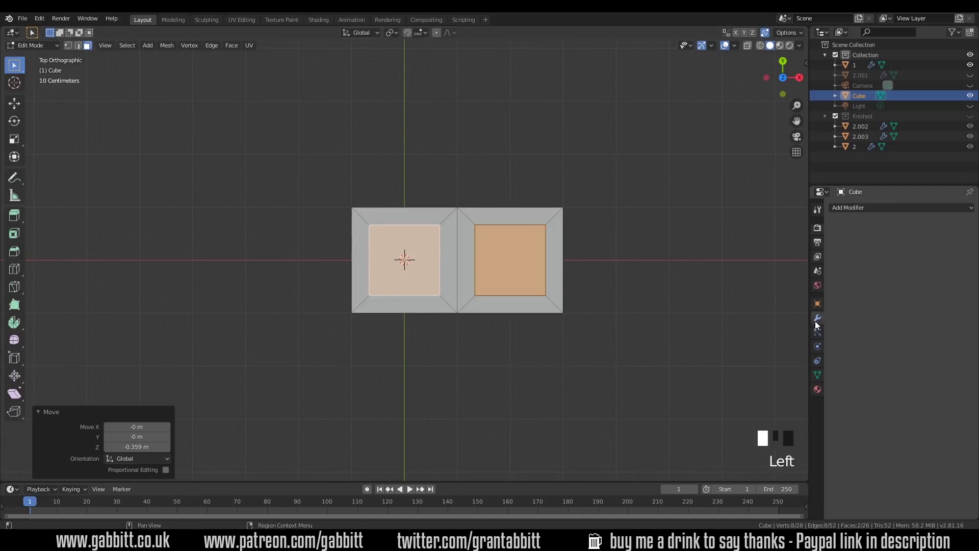
pyautogui.click(868, 209)
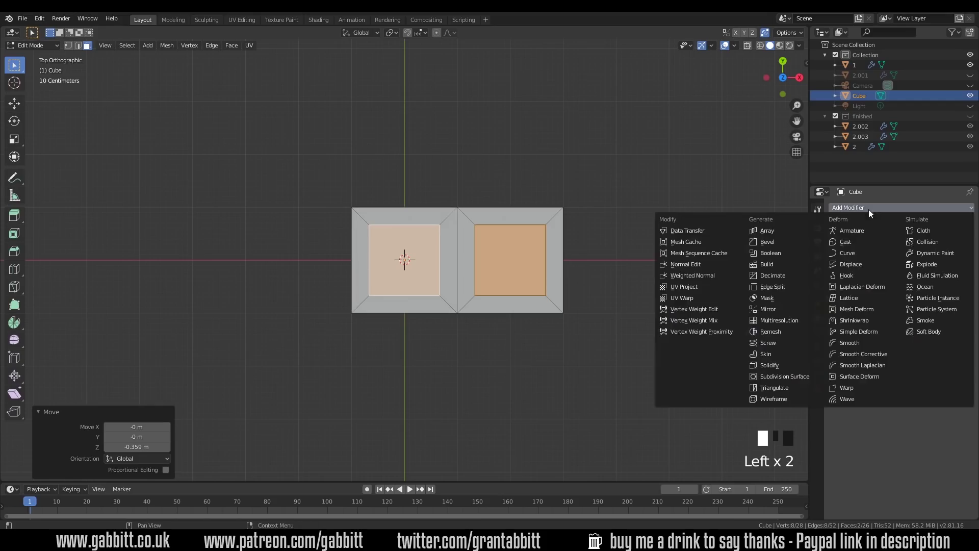
pyautogui.click(777, 305)
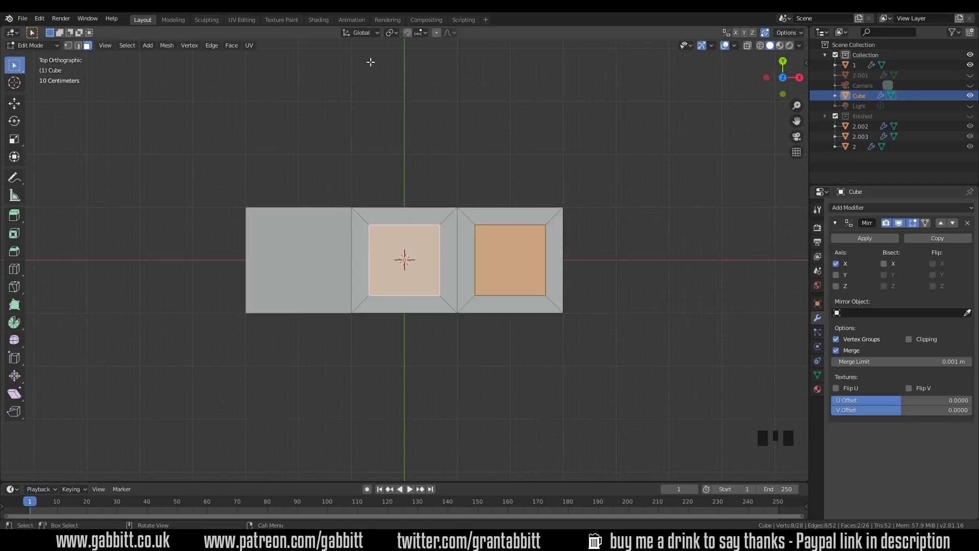
pyautogui.click(837, 275)
# Move the whole mesh off-centre so four copies sit apart around the origin.
pyautogui.press('a')
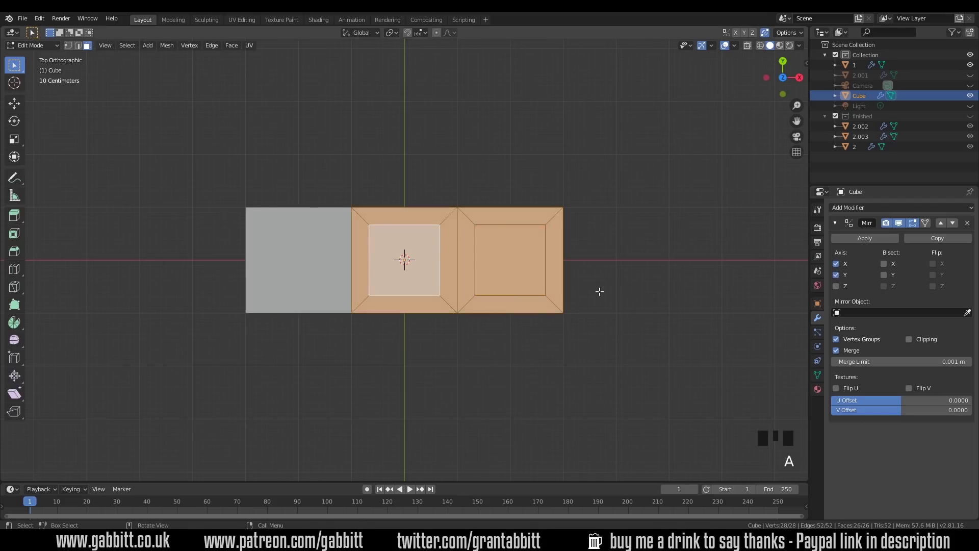
pyautogui.press('g')
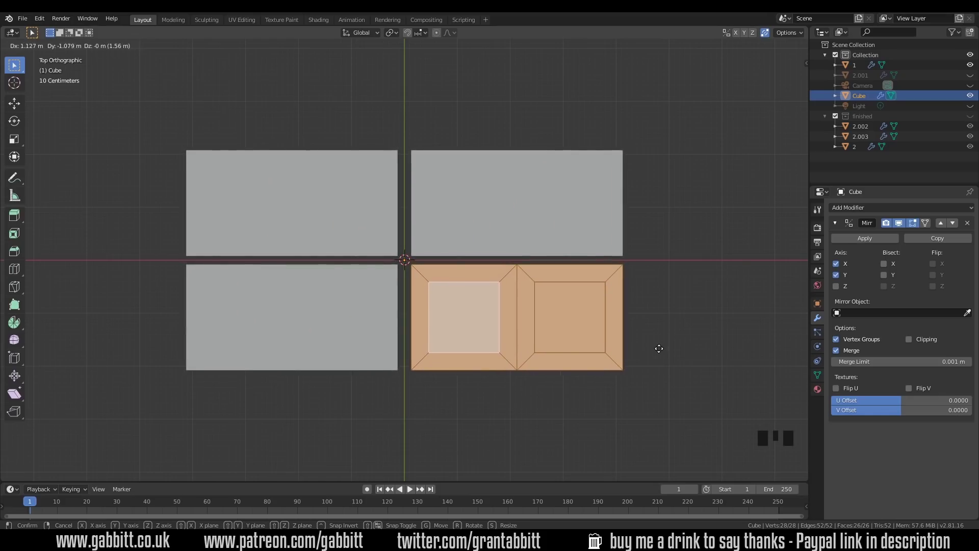
pyautogui.click(659, 348)
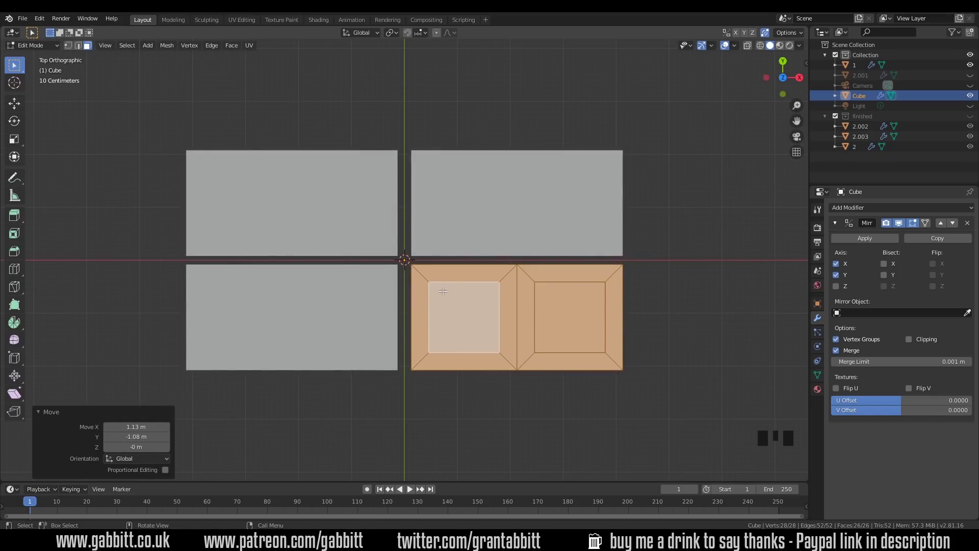
pyautogui.press('g')
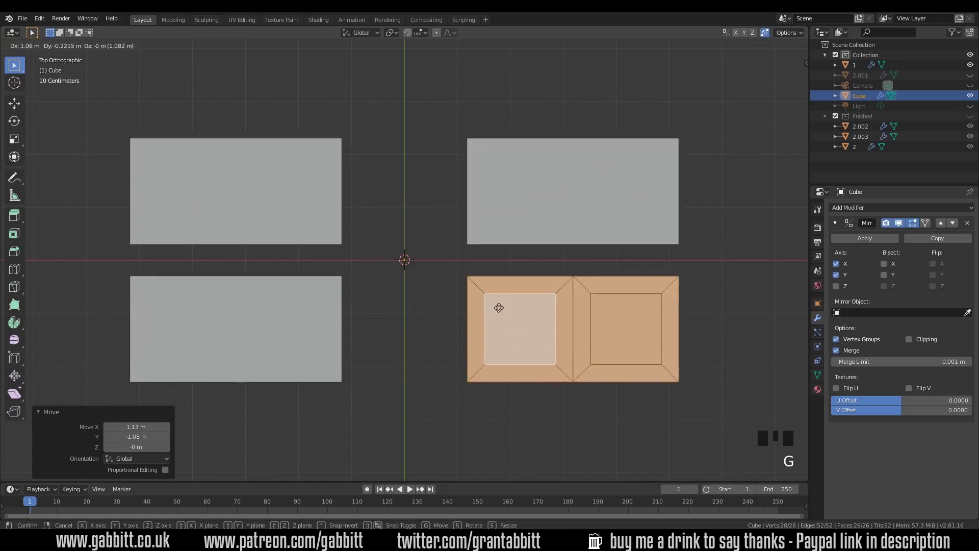
pyautogui.click(478, 340)
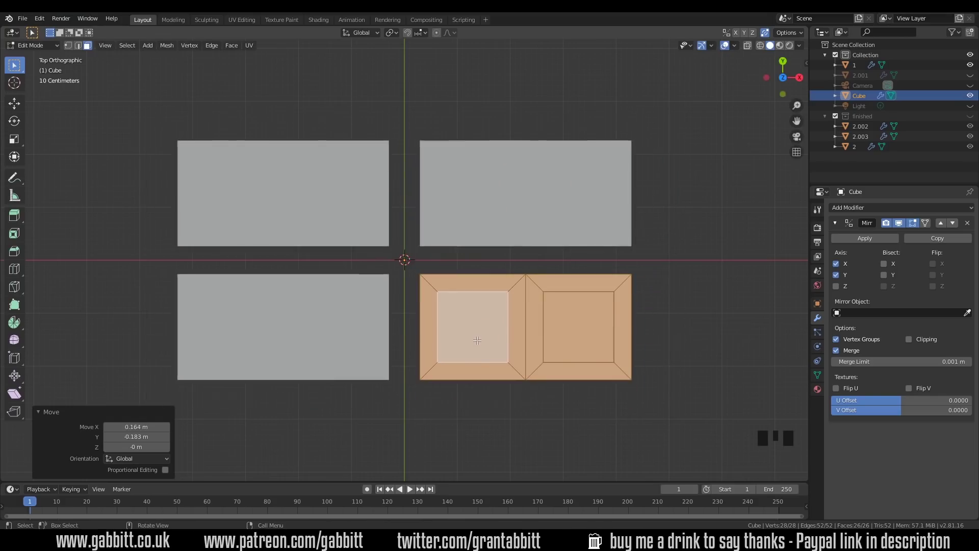
# Enable Clipping on the Mirror modifier and return to top view.
pyautogui.moveTo(468, 387); pyautogui.dragTo(403, 226, button='middle')
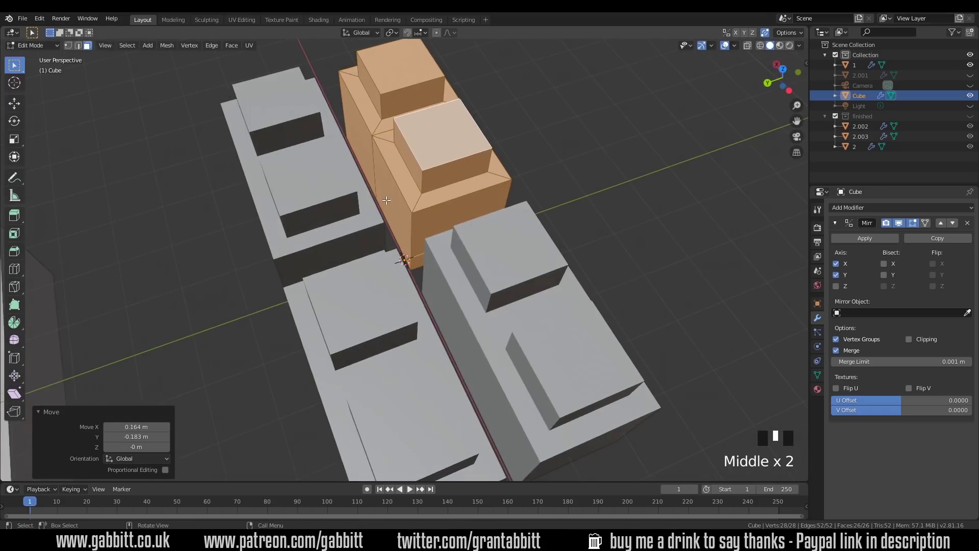
pyautogui.click(913, 341)
pyautogui.press('KP_7')
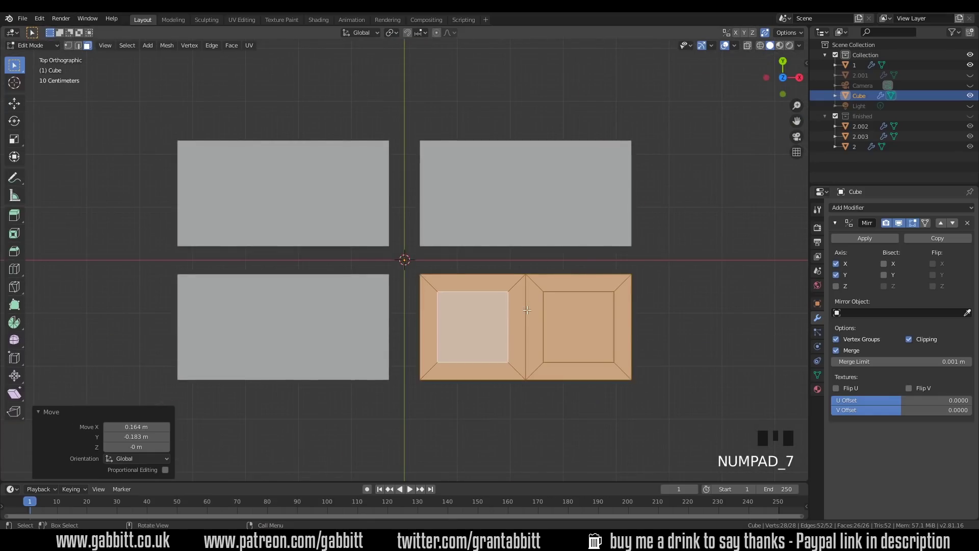
# With snapping on, move the mesh 0.3 m inward on X and Y to join the copies.
pyautogui.press('g')
pyautogui.click(510, 295)
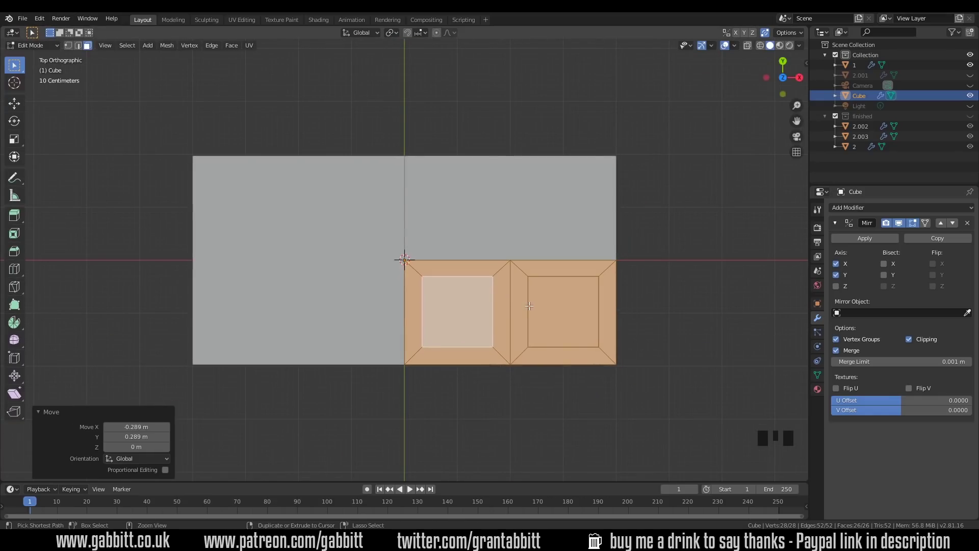
pyautogui.hotkey('ctrl', 'z')
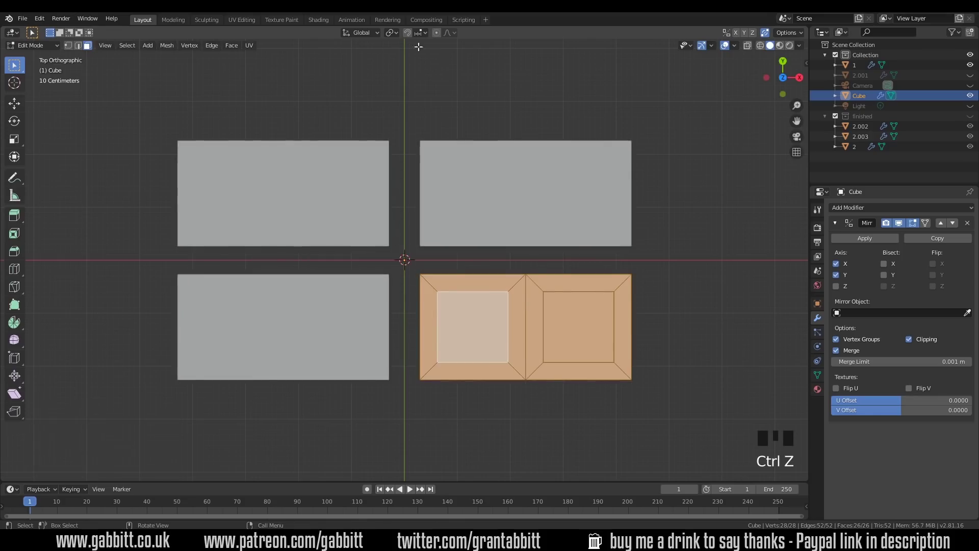
pyautogui.click(408, 32)
pyautogui.press('g')
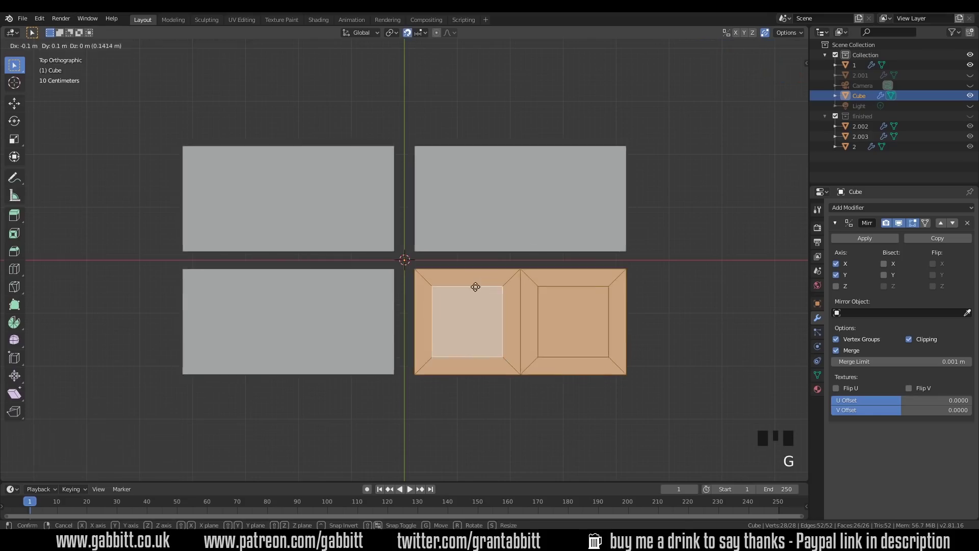
pyautogui.click(465, 274)
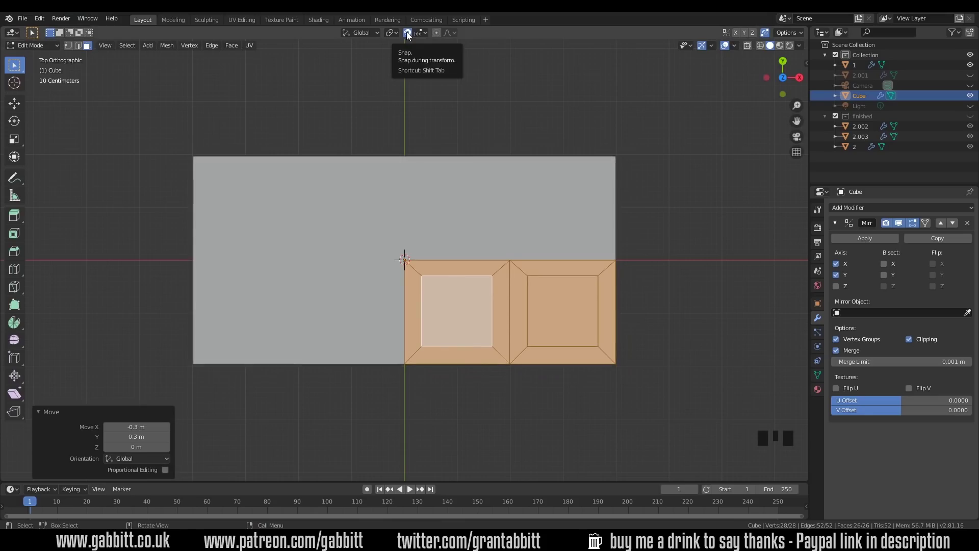
# Turn snapping off and switch the viewport to wireframe display.
pyautogui.click(407, 32)
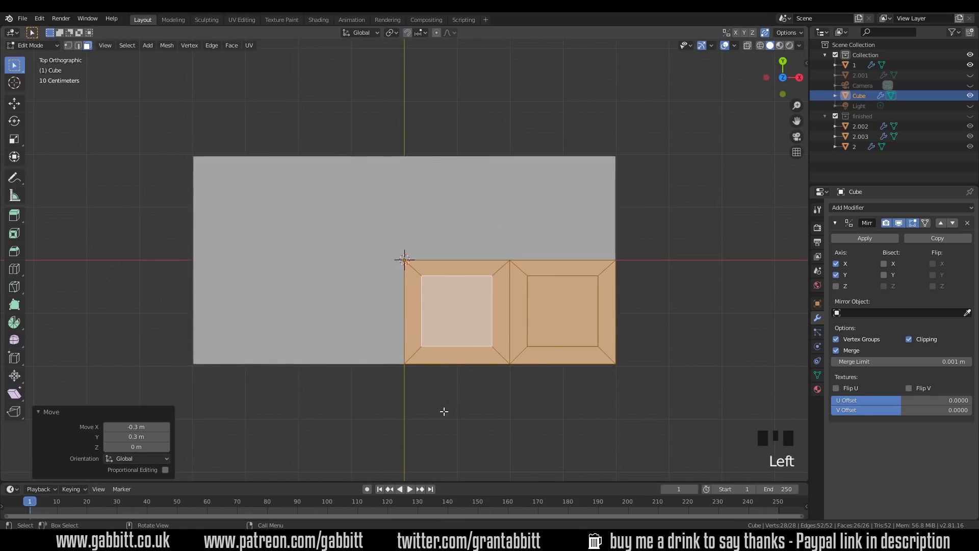
pyautogui.moveTo(444, 411)
pyautogui.mouseDown(button='middle')
pyautogui.moveTo(419, 245)
pyautogui.moveTo(453, 258)
pyautogui.moveTo(469, 288)
pyautogui.moveTo(445, 306)
pyautogui.moveTo(501, 312)
pyautogui.moveTo(427, 285)
pyautogui.mouseUp(button='middle')
pyautogui.press('z')
pyautogui.click(379, 255)
# Select the internal faces on the mirror seams and delete them.
pyautogui.click(442, 242)
pyautogui.click(446, 306)
pyautogui.click(500, 312)
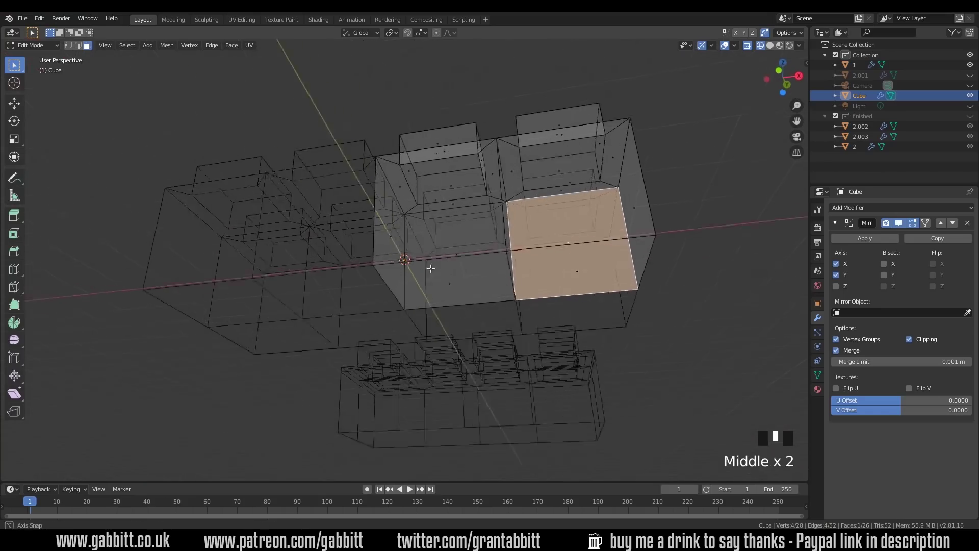
pyautogui.moveTo(431, 268); pyautogui.dragTo(404, 235, button='middle')
pyautogui.moveTo(418, 272); pyautogui.dragTo(447, 272, button='middle')
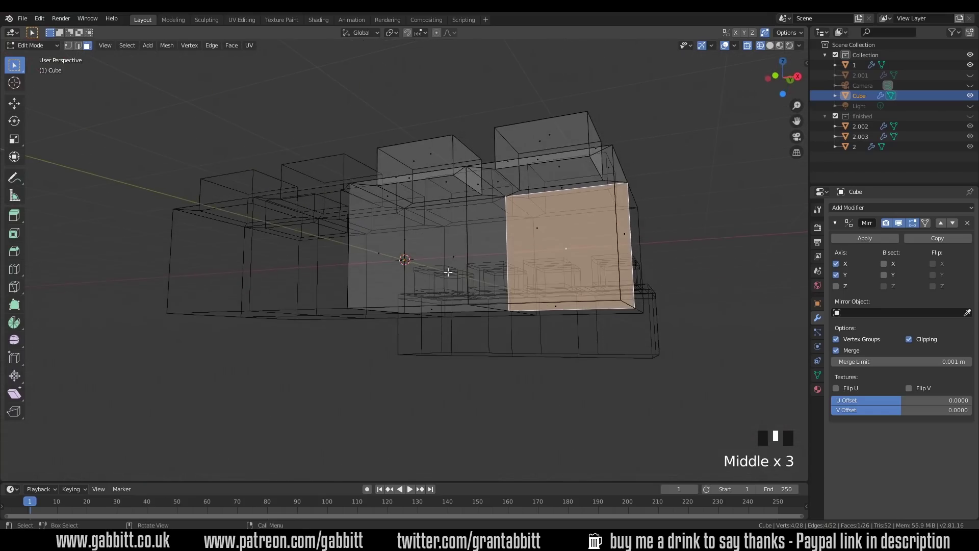
pyautogui.keyDown('shift'); pyautogui.click(454, 262); pyautogui.keyUp('shift')
pyautogui.keyDown('shift'); pyautogui.click(379, 257); pyautogui.keyUp('shift')
pyautogui.moveTo(379, 258); pyautogui.dragTo(434, 317, button='middle')
pyautogui.press('Delete')
pyautogui.click(448, 304)
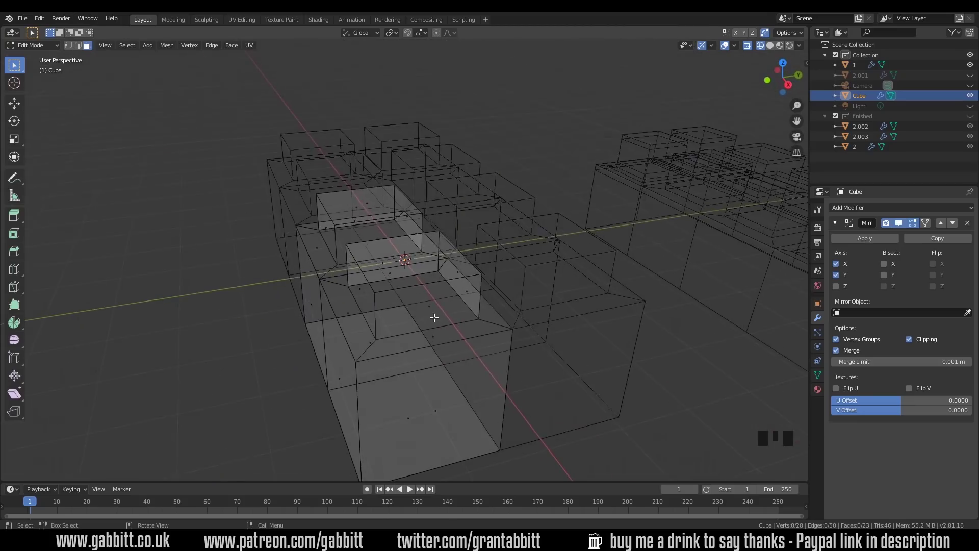
pyautogui.scroll(-3, 434, 317)
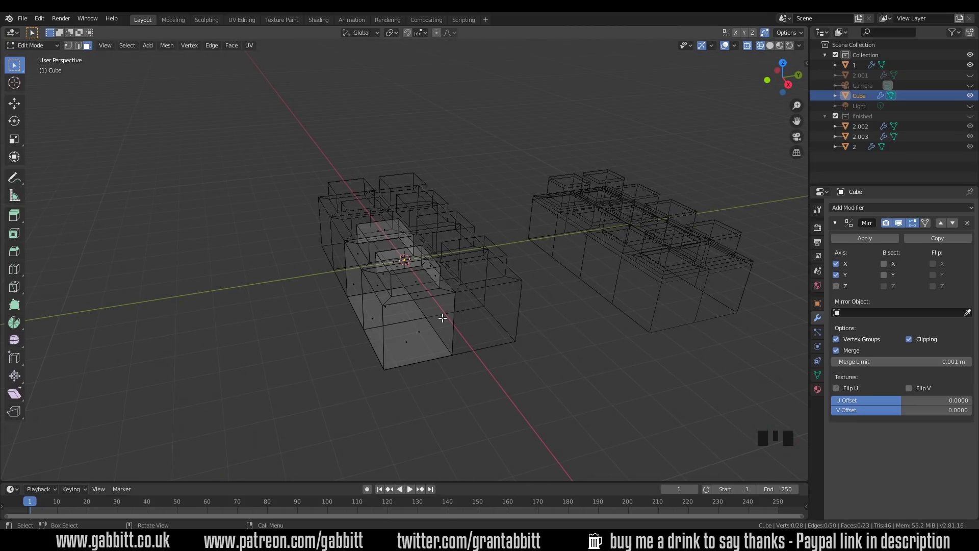
# Hide the Cube and add a Subdivision Surface modifier with viewport and render levels 3.
pyautogui.press('h')
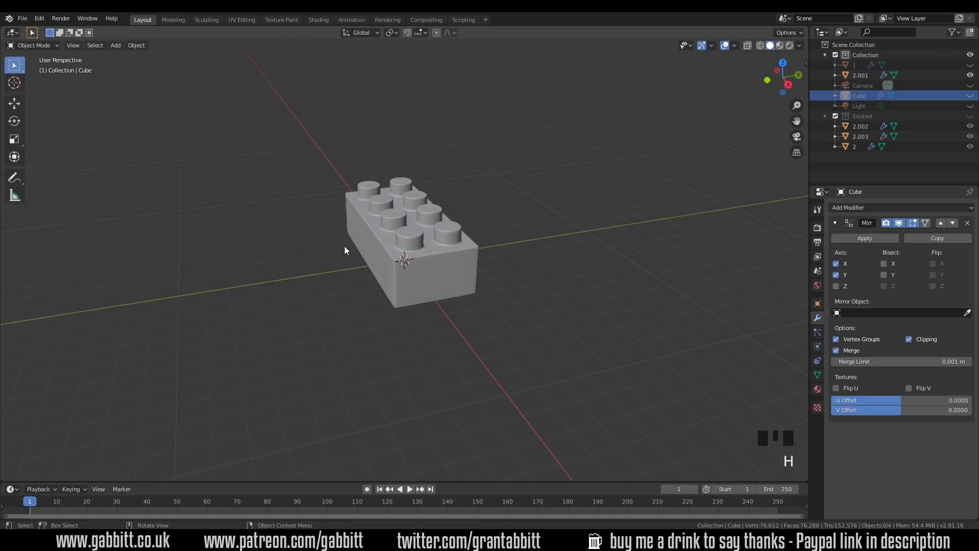
pyautogui.moveTo(344, 249); pyautogui.dragTo(32, 262, button='middle')
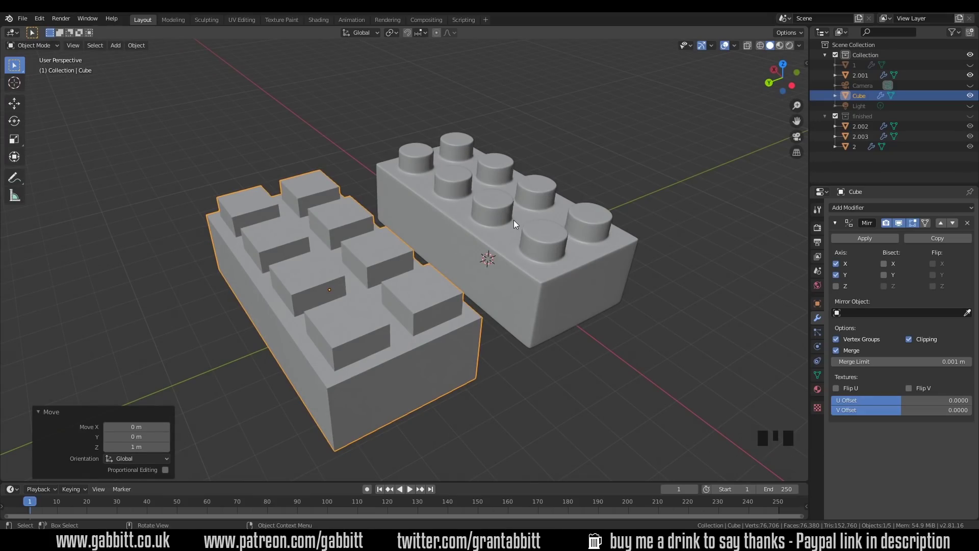
pyautogui.click(846, 208)
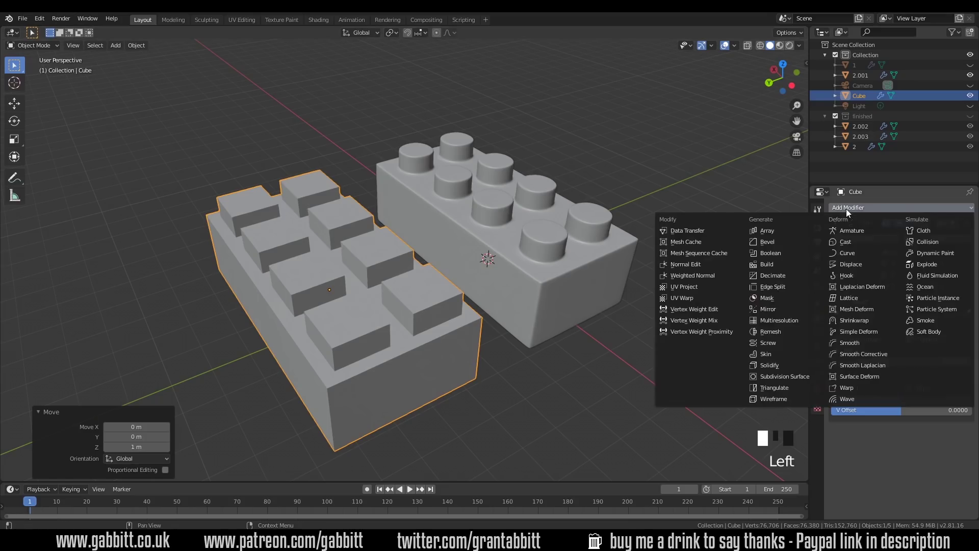
pyautogui.click(792, 376)
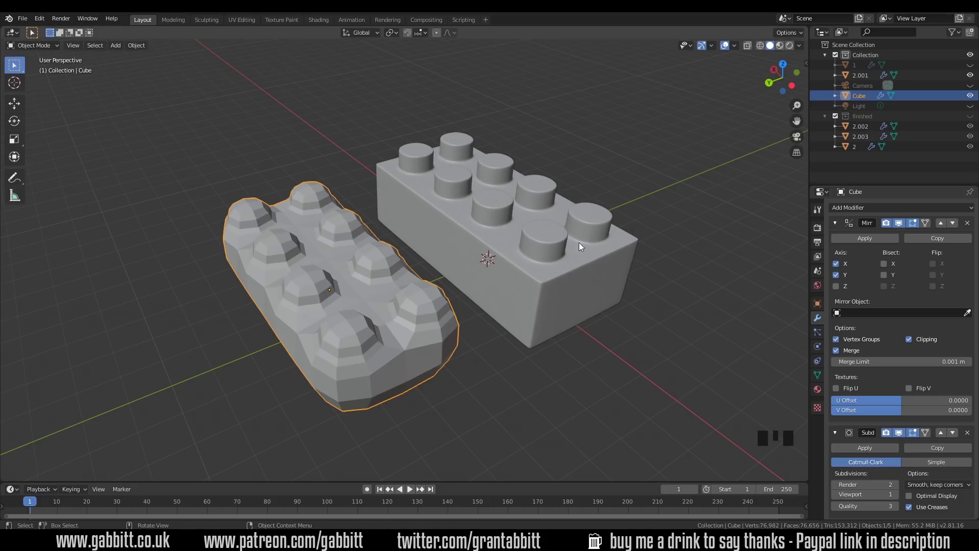
pyautogui.scroll(-5, 887, 387)
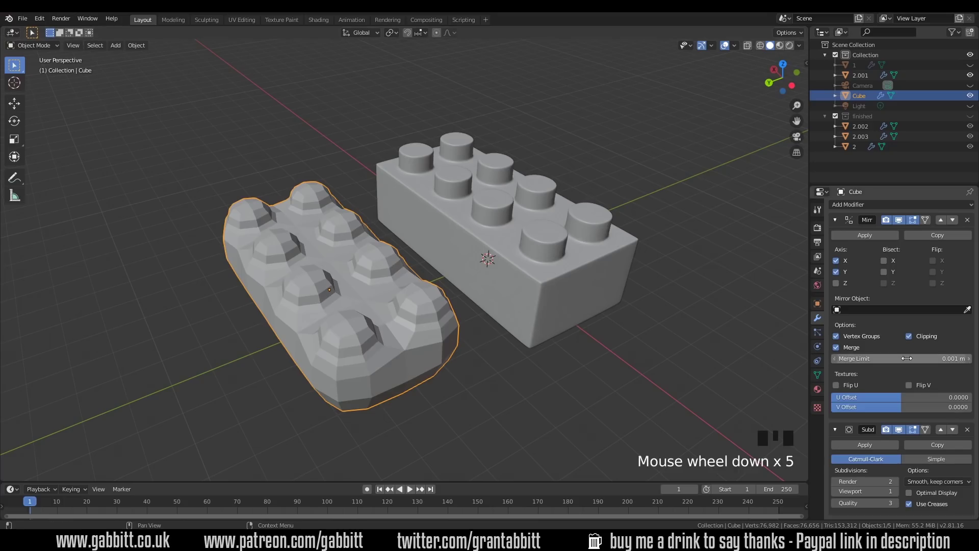
pyautogui.click(895, 491)
pyautogui.click(894, 482)
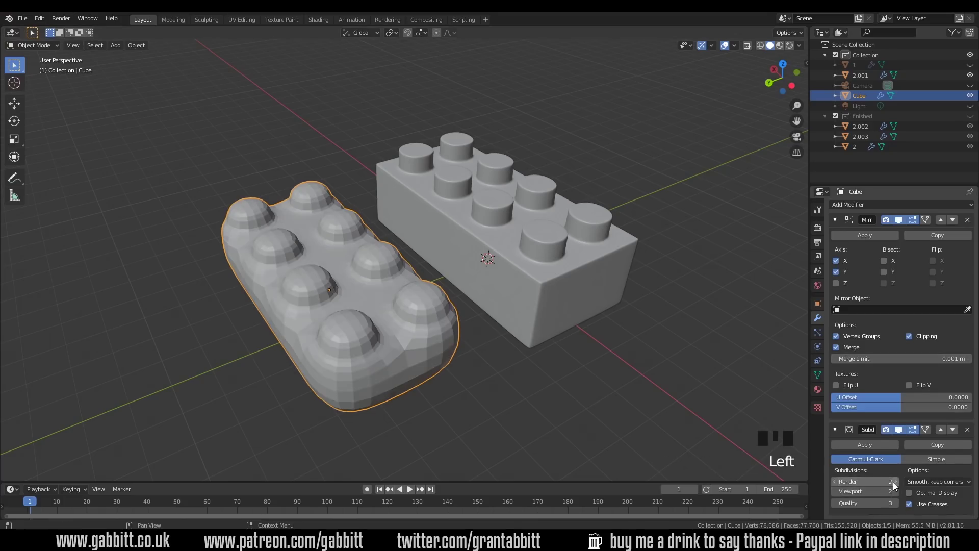
pyautogui.click(896, 489)
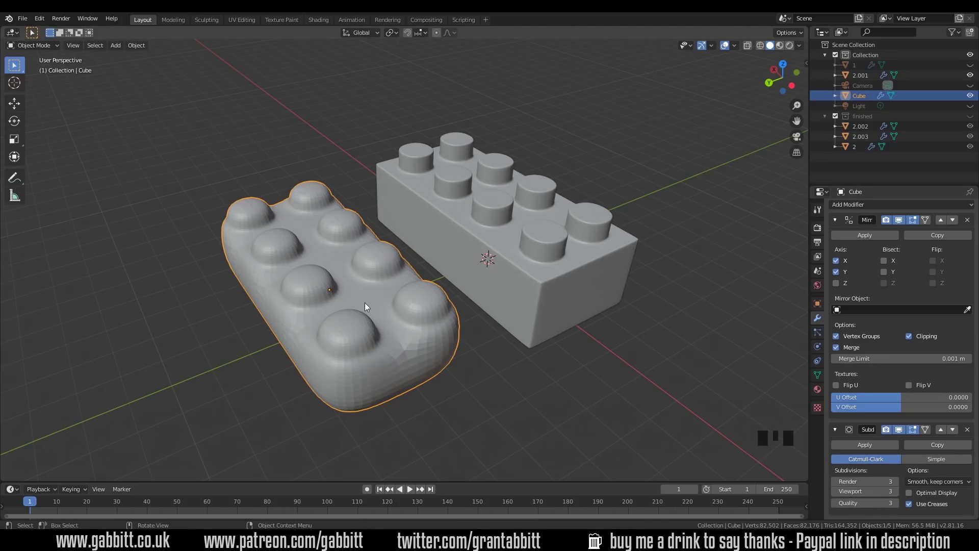
# In Edit Mode, add an edge loop slid close to the cube's bottom edge.
pyautogui.press('Tab')
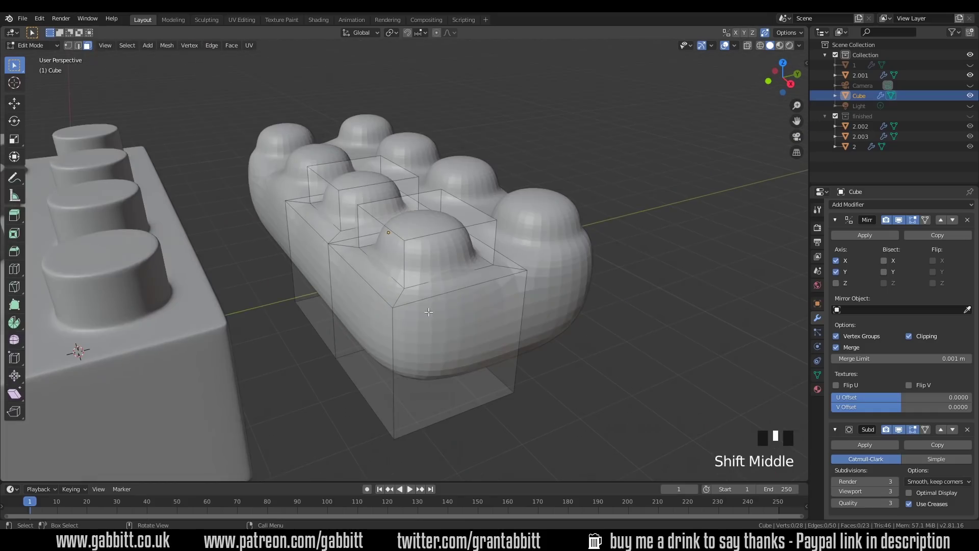
pyautogui.hotkey('ctrl', 'r')
pyautogui.click(397, 357)
pyautogui.moveTo(398, 357); pyautogui.dragTo(412, 415)
pyautogui.click(412, 414)
pyautogui.moveTo(411, 414); pyautogui.dragTo(499, 324, button='middle')
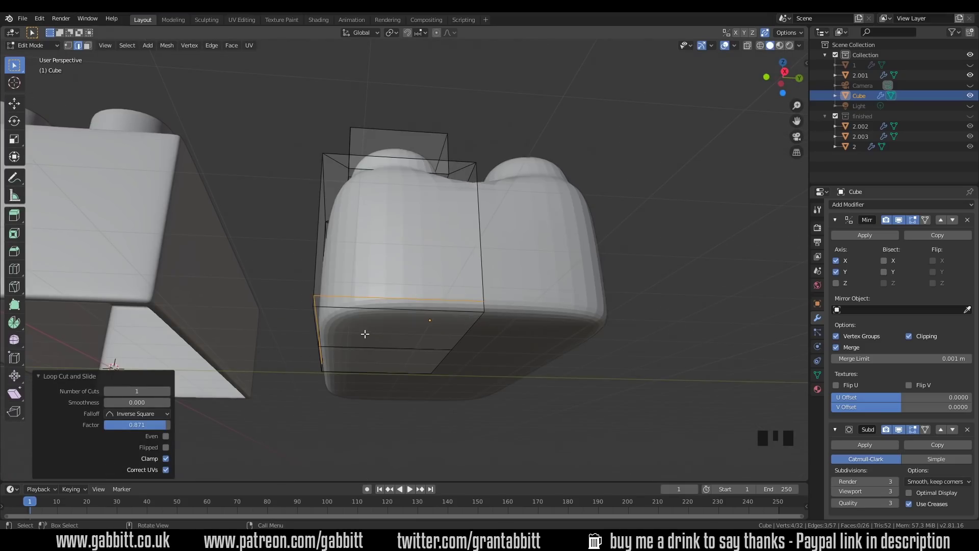
# Inset the two bottom faces as one region with Boundary turned off.
pyautogui.press('3')
pyautogui.click(386, 335)
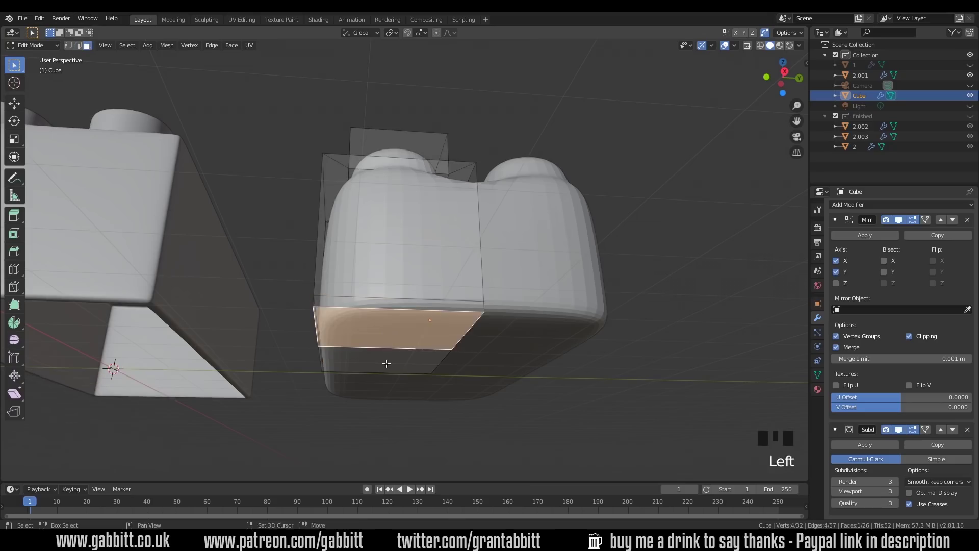
pyautogui.keyDown('shift'); pyautogui.click(399, 360); pyautogui.keyUp('shift')
pyautogui.press('i')
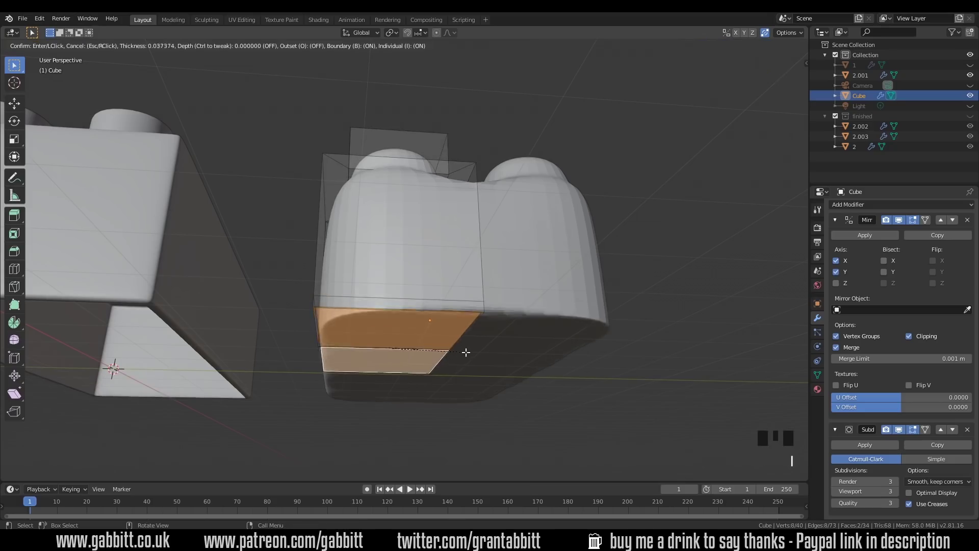
pyautogui.click(459, 350)
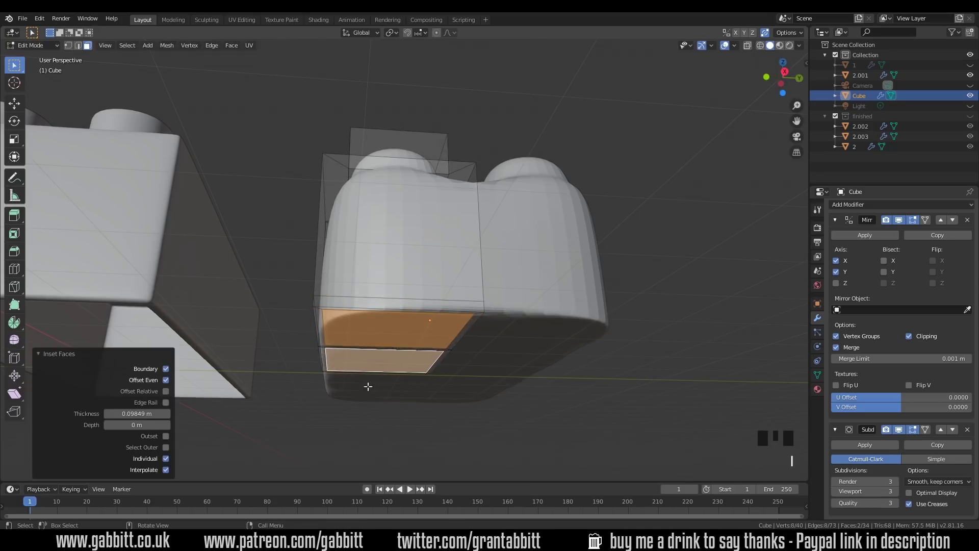
pyautogui.click(166, 459)
pyautogui.click(166, 369)
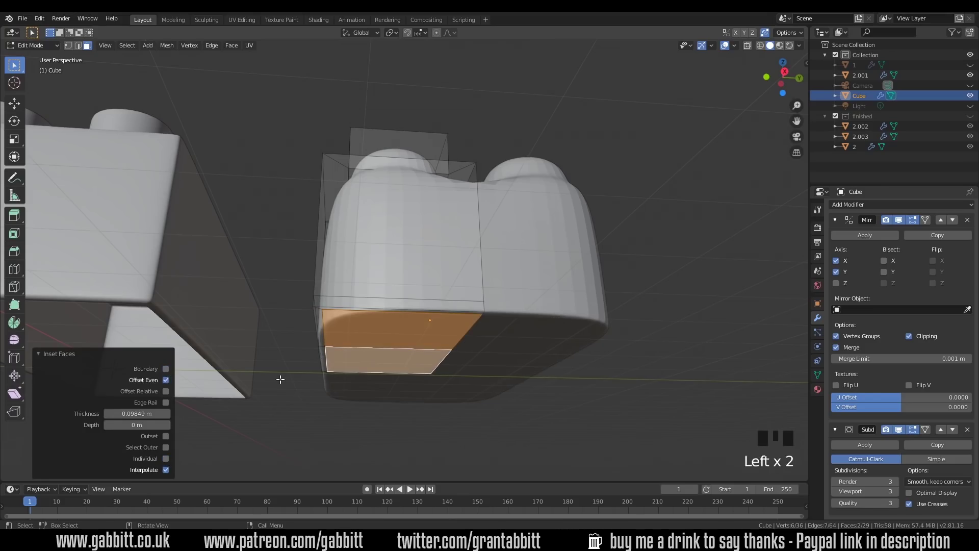
# Delete the inset bottom faces to open the hollow underside.
pyautogui.moveTo(280, 376); pyautogui.dragTo(485, 257, button='middle')
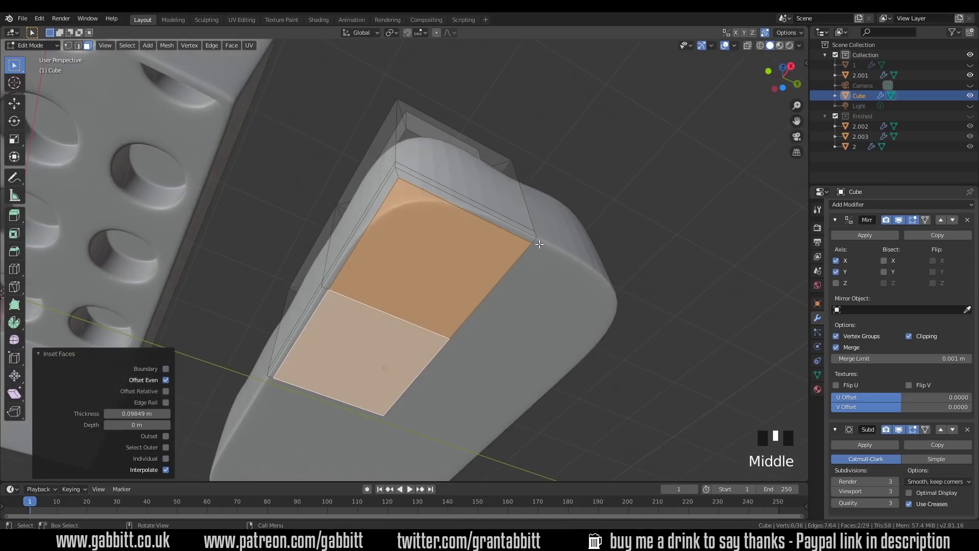
pyautogui.press('Delete')
pyautogui.click(401, 314)
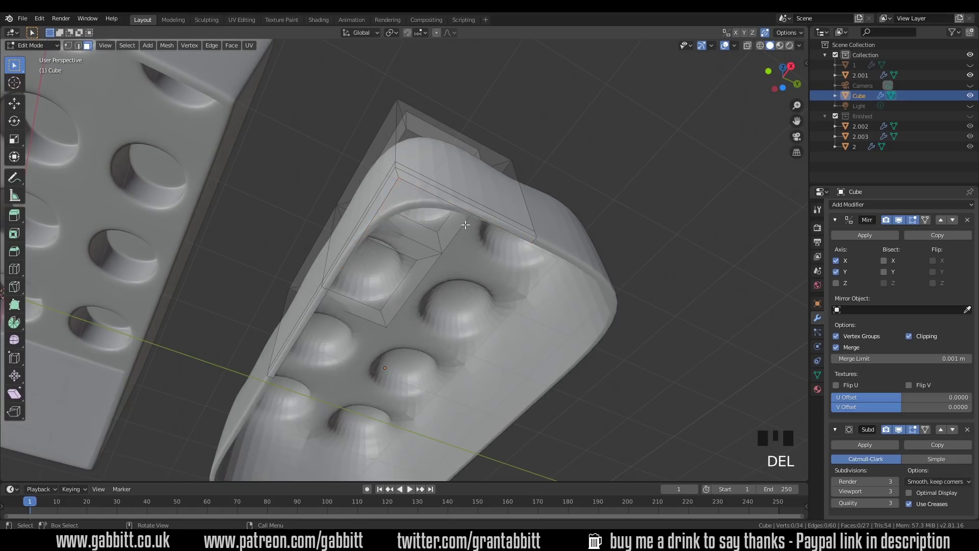
pyautogui.moveTo(466, 225); pyautogui.dragTo(419, 221, button='middle')
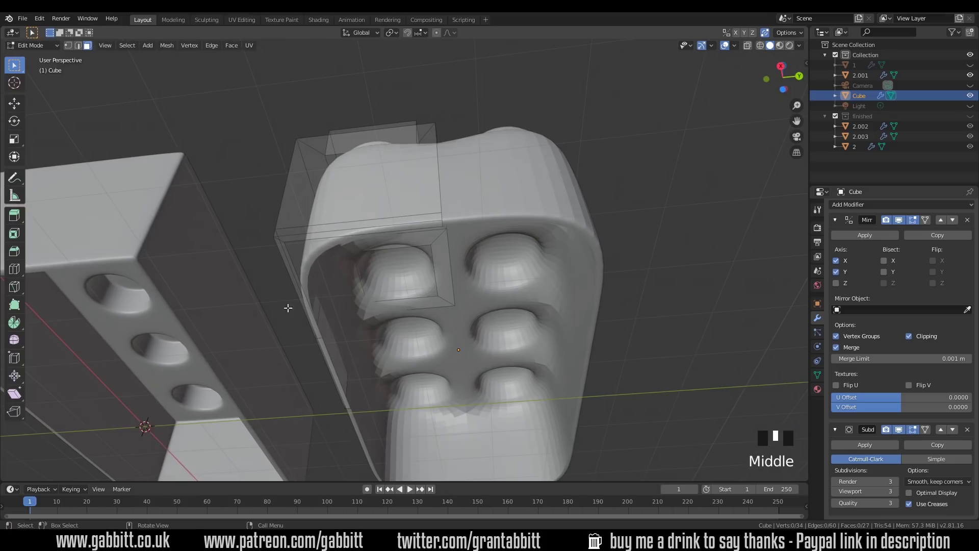
pyautogui.hotkey('ctrl', 'z')
pyautogui.hotkey('ctrl', 'z')
pyautogui.hotkey('ctrl', 'z')
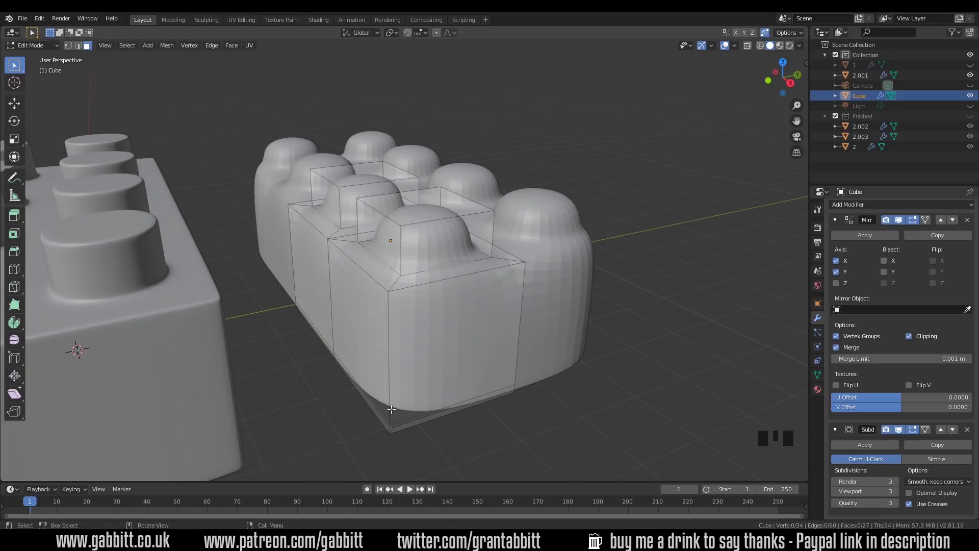
pyautogui.press('2')
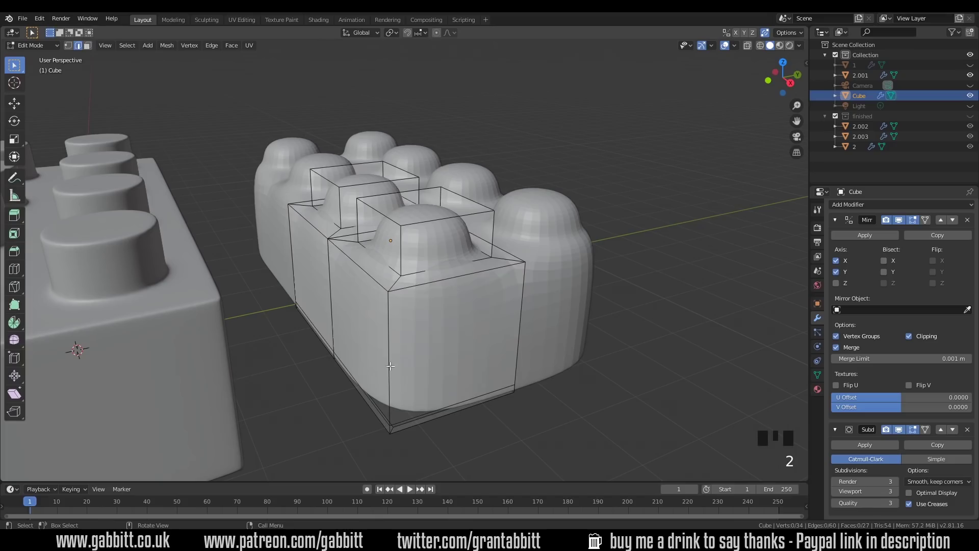
pyautogui.click(388, 363)
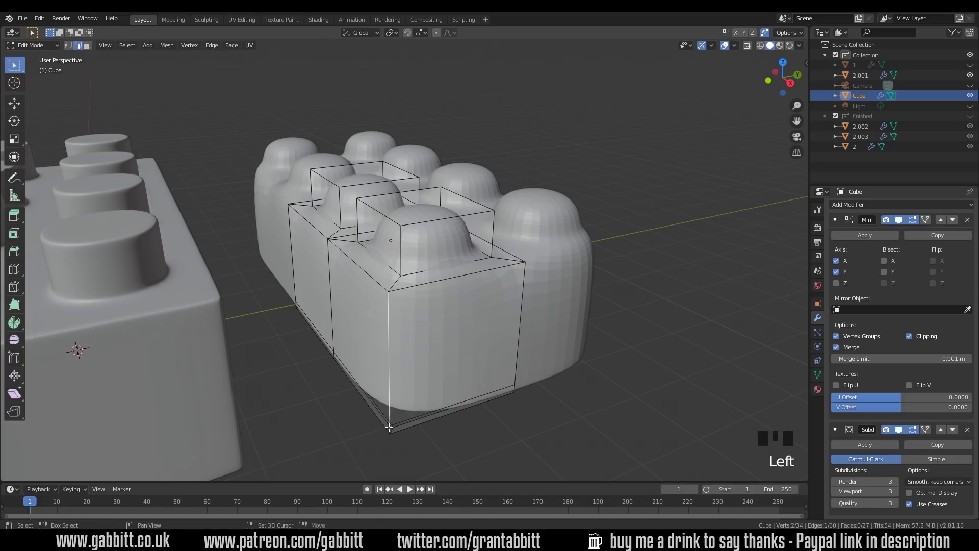
pyautogui.keyDown('shift'); pyautogui.click(389, 425); pyautogui.keyUp('shift')
pyautogui.hotkey('ctrl', 'b')
pyautogui.click(604, 256)
pyautogui.scroll(2, 604, 256)
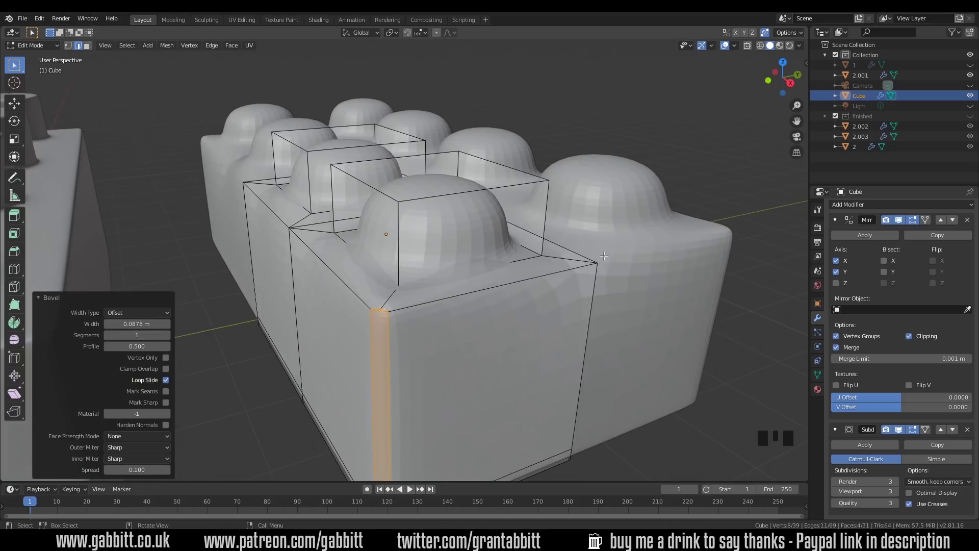
pyautogui.click(425, 304)
pyautogui.keyDown('shift'); pyautogui.click(329, 269); pyautogui.keyUp('shift')
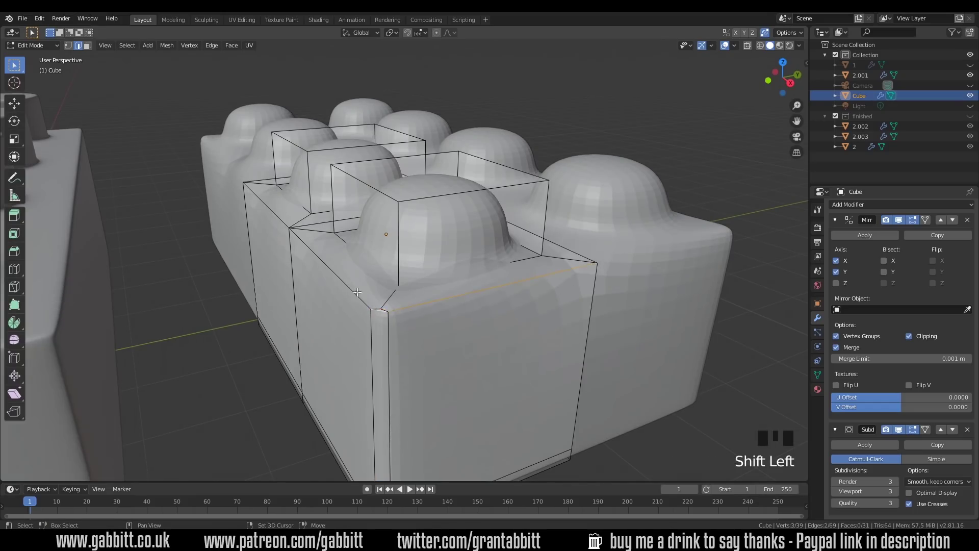
pyautogui.keyDown('shift'); pyautogui.click(266, 204); pyautogui.keyUp('shift')
pyautogui.keyDown('shift'); pyautogui.click(266, 204); pyautogui.keyUp('shift')
pyautogui.hotkey('ctrl', 'b')
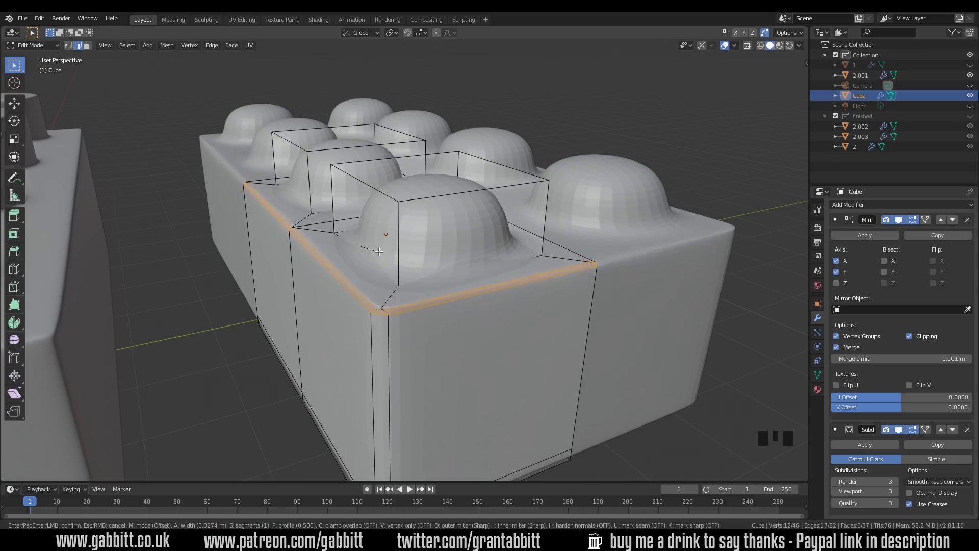
pyautogui.click(380, 250)
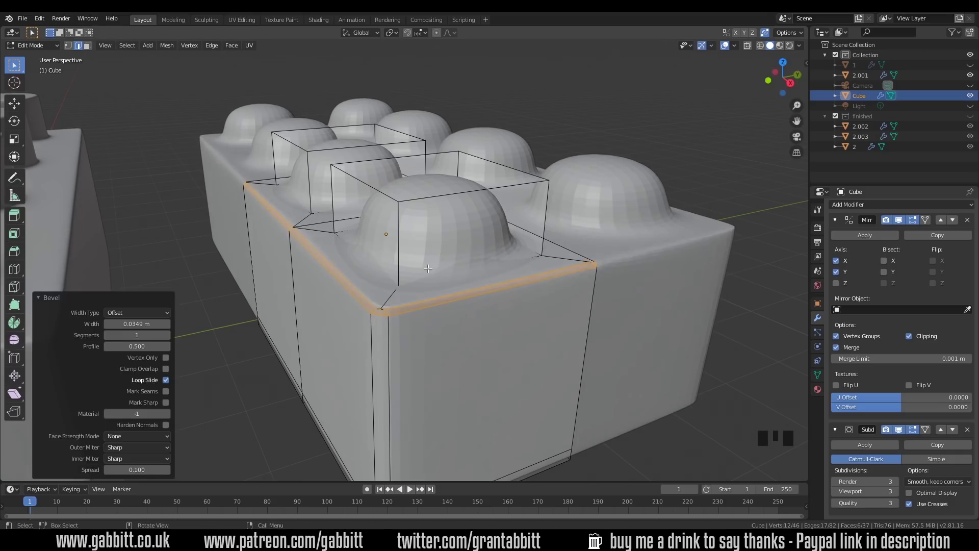
pyautogui.hotkey('ctrl', 'z')
pyautogui.hotkey('ctrl', 'z')
pyautogui.hotkey('ctrl', 'z')
pyautogui.hotkey('ctrl', 'z')
pyautogui.hotkey('ctrl', 'z')
pyautogui.hotkey('ctrl', 'z')
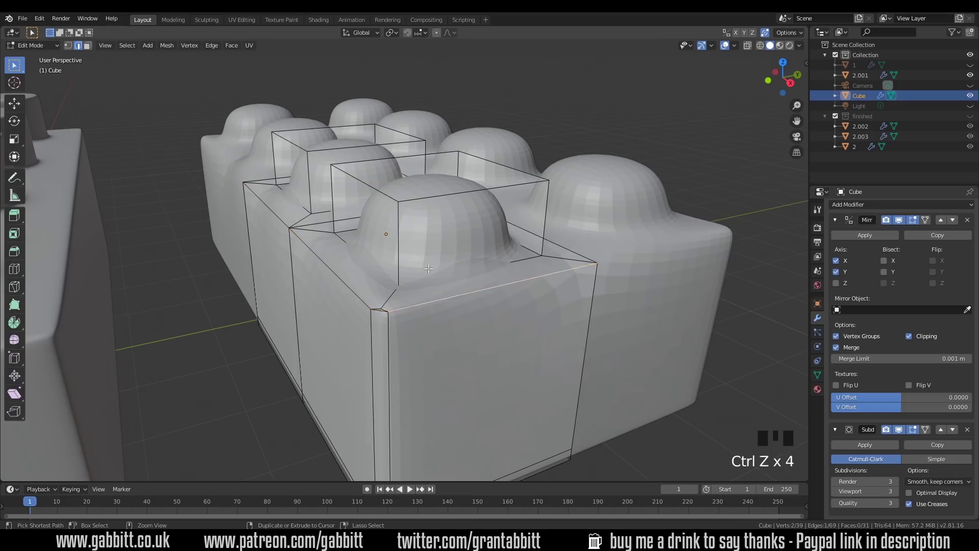
# Select the brick's front top, corner and underside edges.
pyautogui.keyDown('shift'); pyautogui.click(408, 309); pyautogui.keyUp('shift')
pyautogui.keyDown('shift'); pyautogui.click(355, 292); pyautogui.keyUp('shift')
pyautogui.keyDown('shift'); pyautogui.click(342, 280); pyautogui.keyUp('shift')
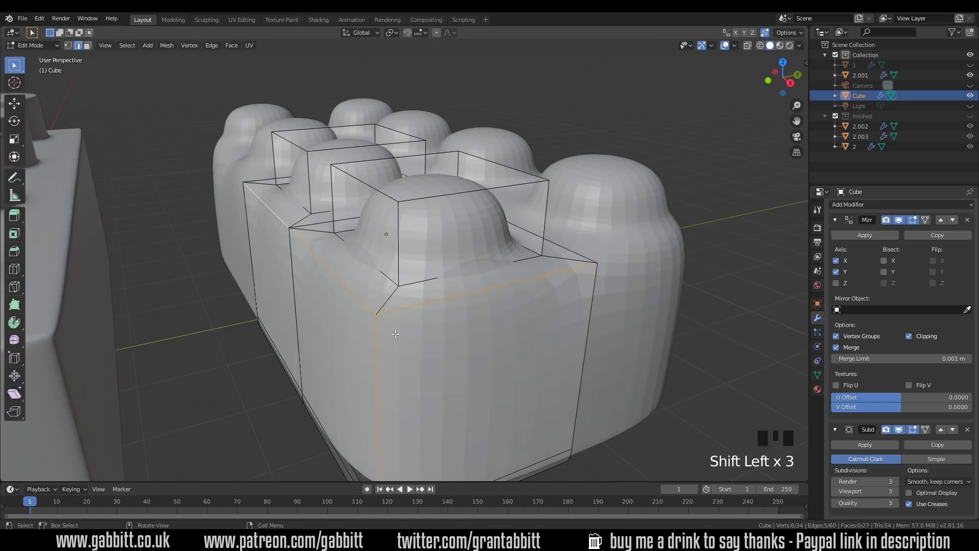
pyautogui.scroll(-1, 395, 334)
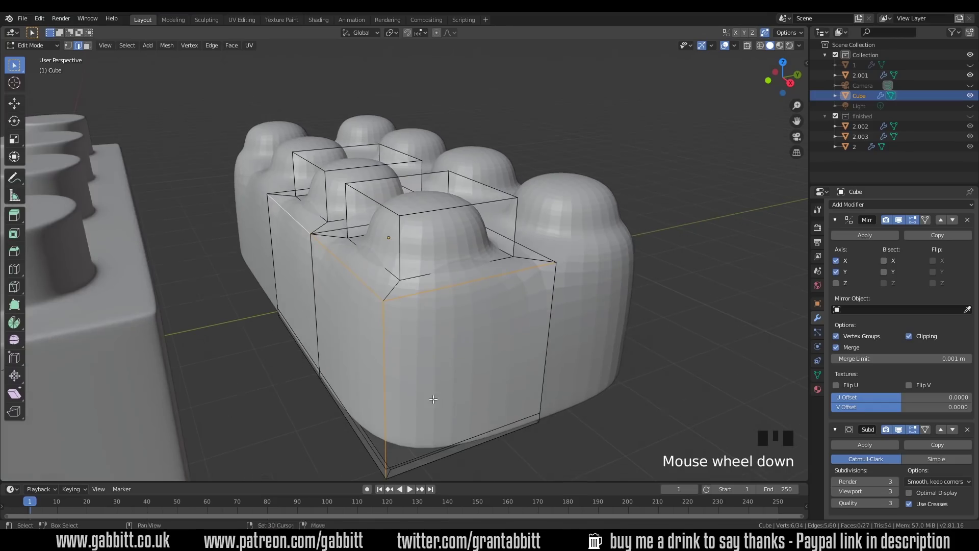
pyautogui.keyDown('shift'); pyautogui.moveTo(423, 314); pyautogui.dragTo(393, 323, button='middle'); pyautogui.keyUp('shift')
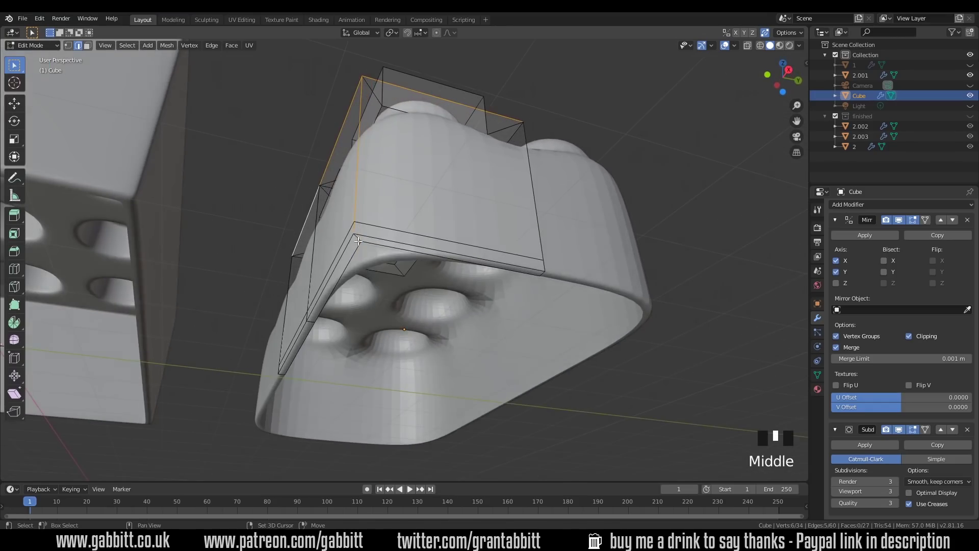
pyautogui.keyDown('shift'); pyautogui.click(306, 220); pyautogui.keyUp('shift')
pyautogui.moveTo(410, 248); pyautogui.dragTo(407, 290, button='middle')
# Bevel the selected edges with 2 segments, about 0.0569 m wide, and return to Object Mode.
pyautogui.hotkey('ctrl', 'b')
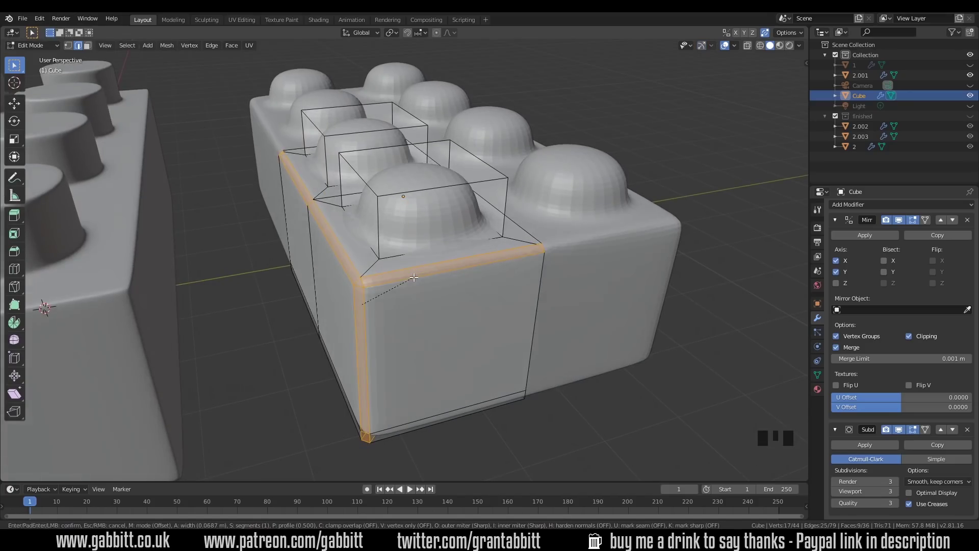
pyautogui.scroll(1, 413, 277)
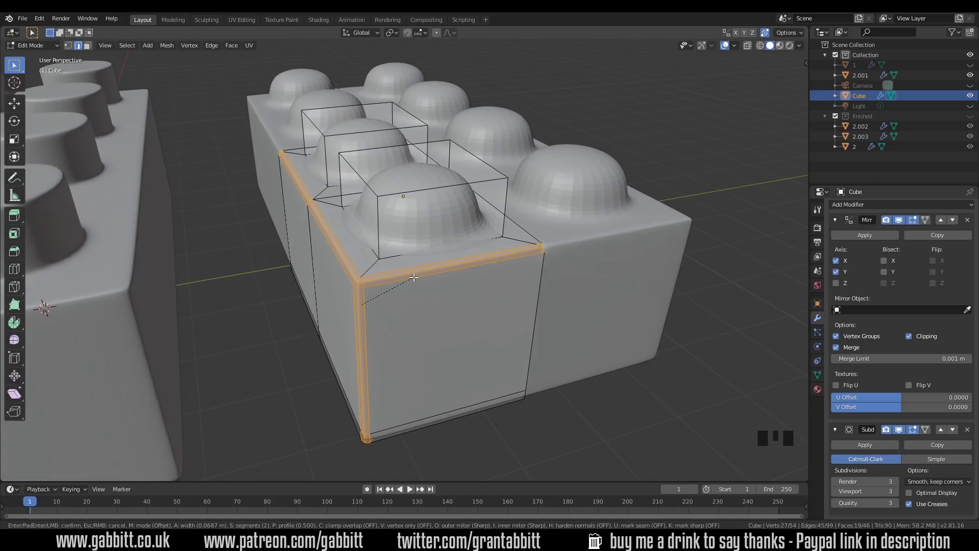
pyautogui.click(414, 277)
pyautogui.moveTo(414, 277); pyautogui.dragTo(436, 248, button='middle')
pyautogui.scroll(4, 500, 293)
pyautogui.press('Tab')
pyautogui.scroll(-2, 400, 317)
# Bevel the edge loops around the two stud bases.
pyautogui.scroll(3, 444, 324)
pyautogui.press('Tab')
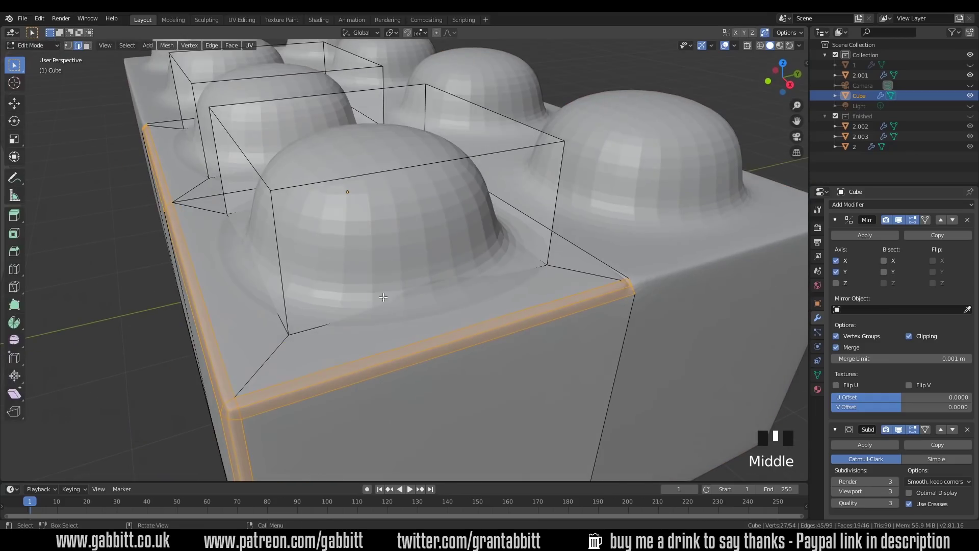
pyautogui.keyDown('alt'); pyautogui.click(309, 328); pyautogui.keyUp('alt')
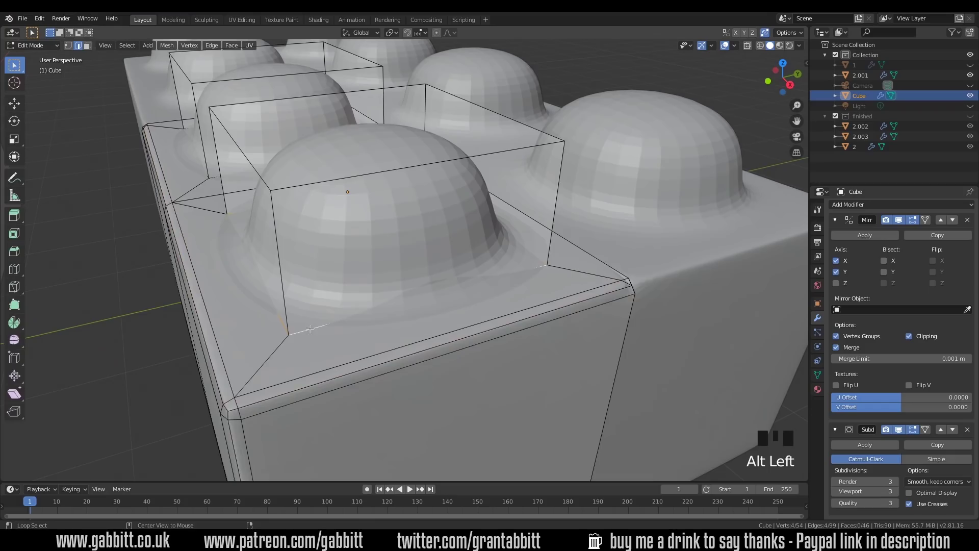
pyautogui.moveTo(309, 329); pyautogui.dragTo(255, 224, button='middle')
pyautogui.keyDown('alt'); pyautogui.keyDown('shift'); pyautogui.click(253, 222); pyautogui.keyUp('shift'); pyautogui.keyUp('alt')
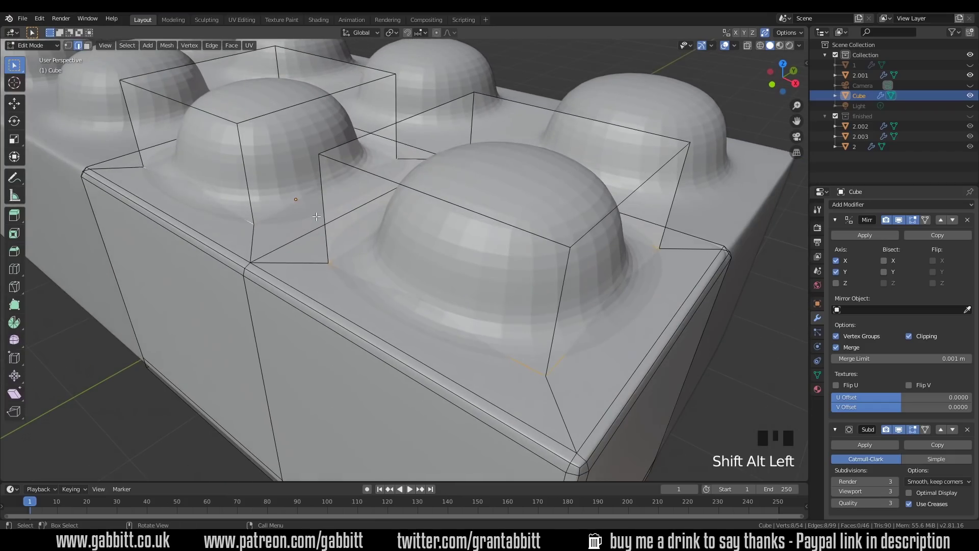
pyautogui.hotkey('ctrl', 'b')
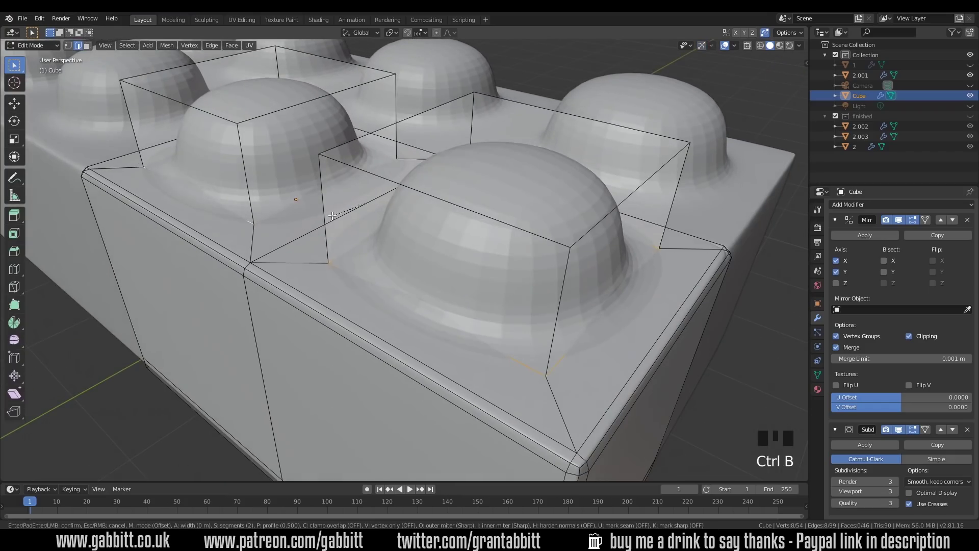
pyautogui.click(310, 230)
# Bevel the edges around both stud tops with 2 segments, about 0.0233 m wide.
pyautogui.press('2')
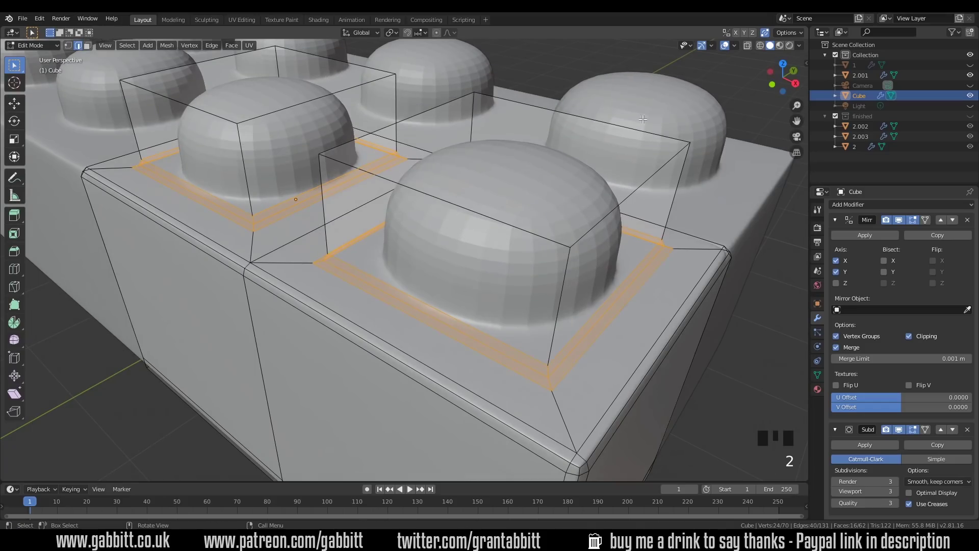
pyautogui.keyDown('alt'); pyautogui.click(657, 172); pyautogui.keyUp('alt')
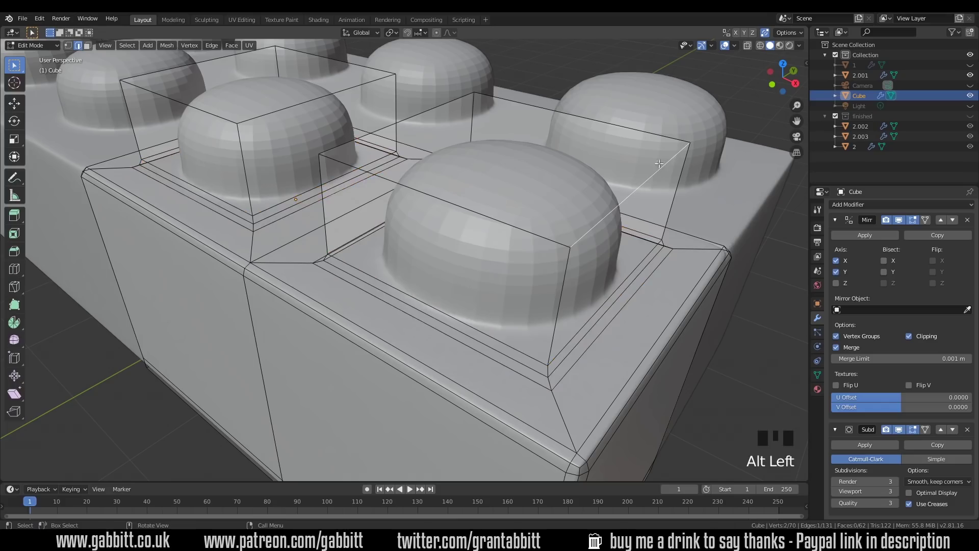
pyautogui.press('3')
pyautogui.click(563, 182)
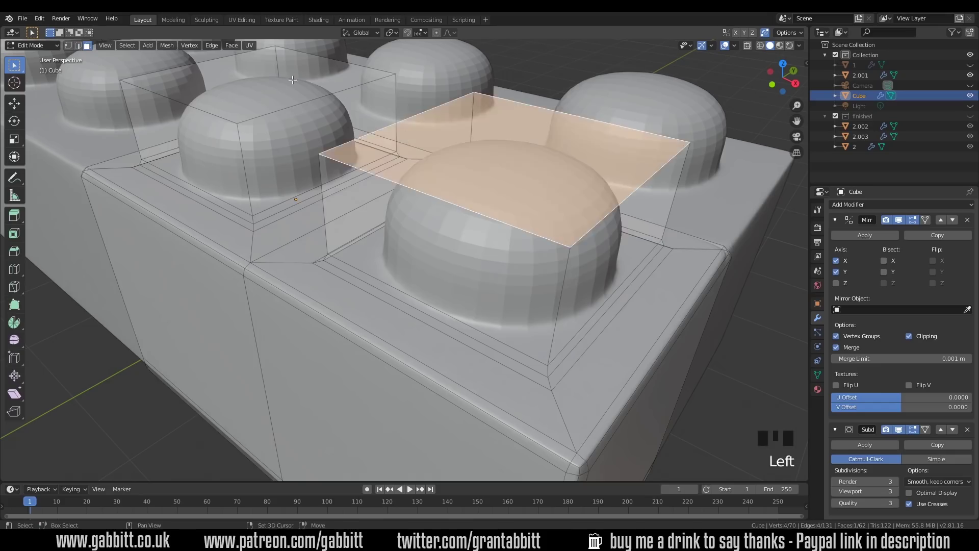
pyautogui.keyDown('shift'); pyautogui.click(406, 106); pyautogui.keyUp('shift')
pyautogui.press('2')
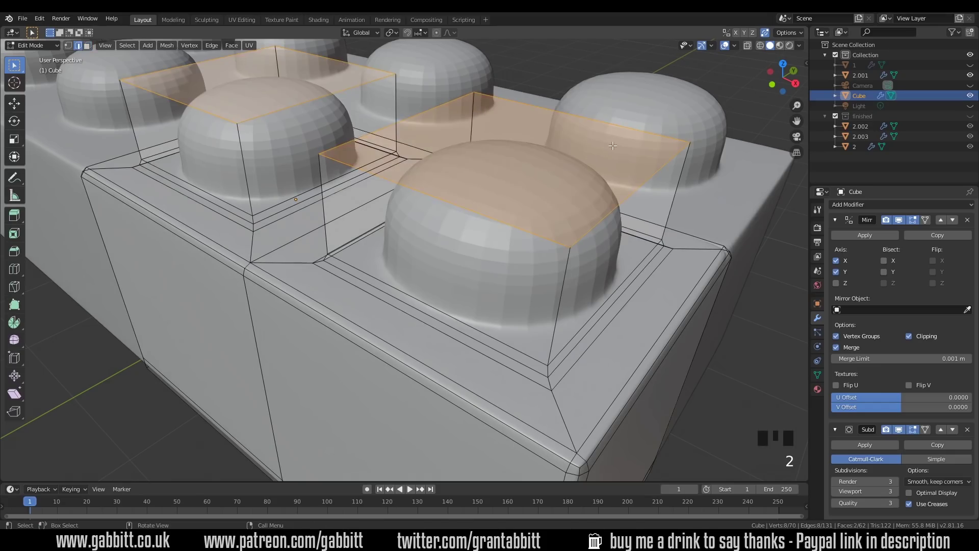
pyautogui.hotkey('ctrl', 'b')
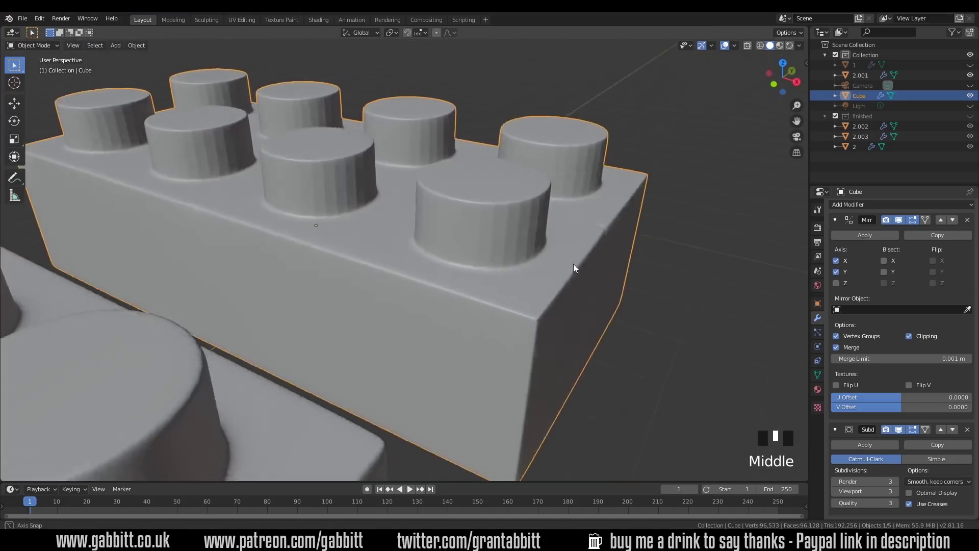
pyautogui.moveTo(573, 264); pyautogui.dragTo(518, 274, button='middle')
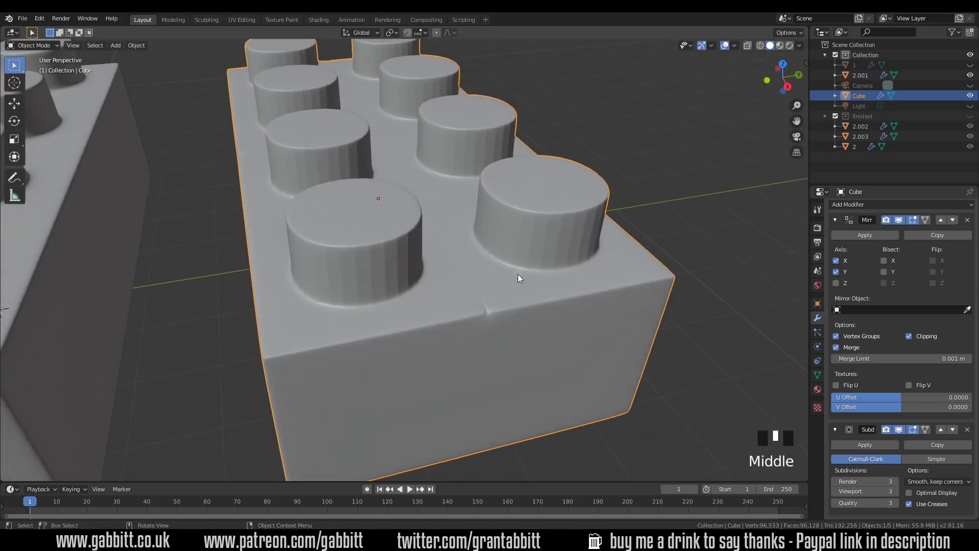
pyautogui.scroll(2, 518, 274)
pyautogui.keyDown('shift'); pyautogui.moveTo(501, 317); pyautogui.dragTo(466, 306, button='middle'); pyautogui.keyUp('shift')
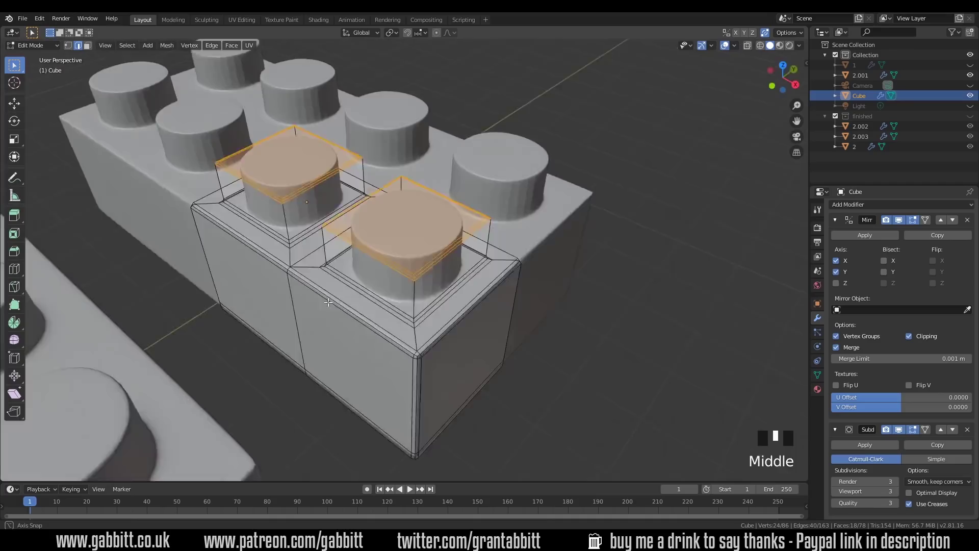
# Edge-slide the loop hugging the stud's base toward the stud, after cancelling a vertical move.
pyautogui.moveTo(398, 306); pyautogui.dragTo(367, 306, button='middle')
pyautogui.scroll(2, 399, 306)
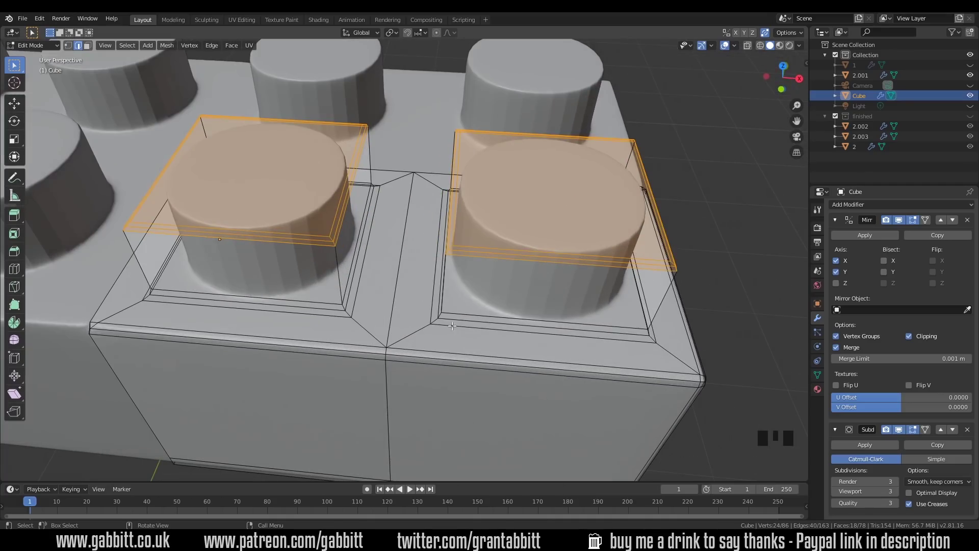
pyautogui.keyDown('alt'); pyautogui.click(468, 316); pyautogui.keyUp('alt')
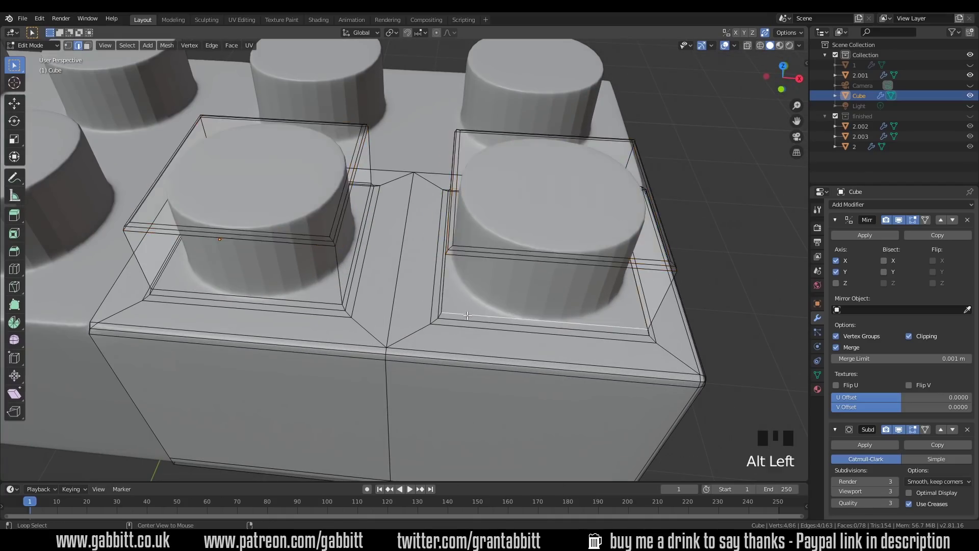
pyautogui.moveTo(468, 316); pyautogui.dragTo(488, 308, button='middle')
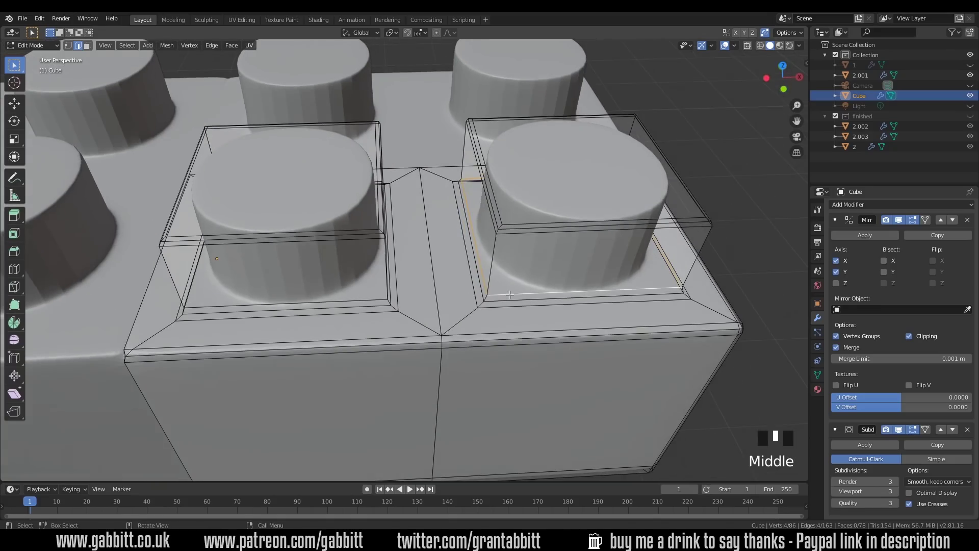
pyautogui.press('g')
pyautogui.press('z')
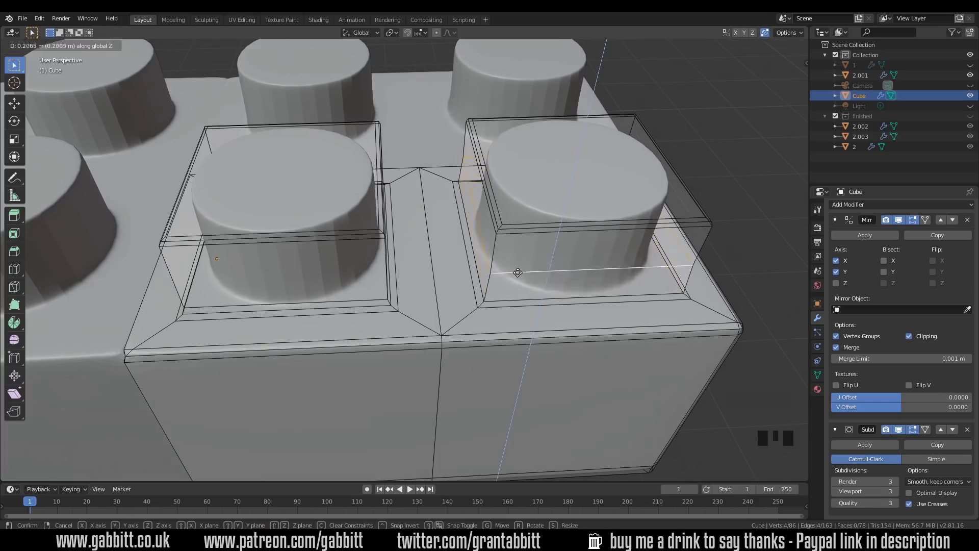
pyautogui.rightClick(518, 292)
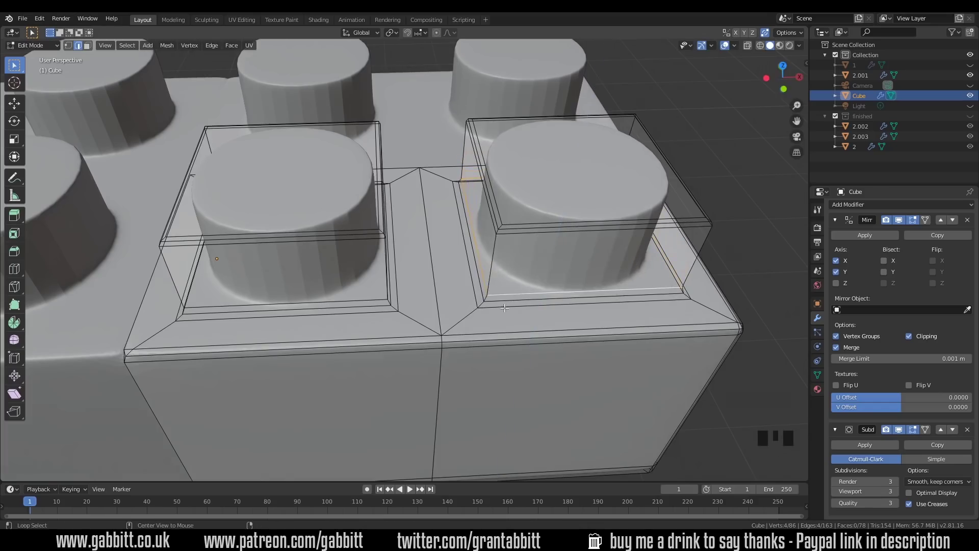
pyautogui.keyDown('alt'); pyautogui.click(512, 306); pyautogui.keyUp('alt')
pyautogui.press('g')
pyautogui.press('g')
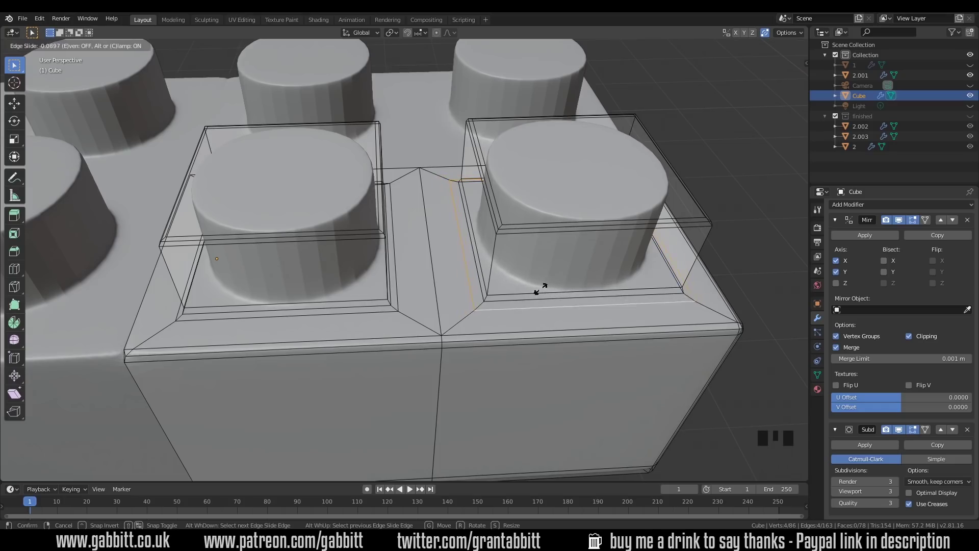
pyautogui.click(526, 279)
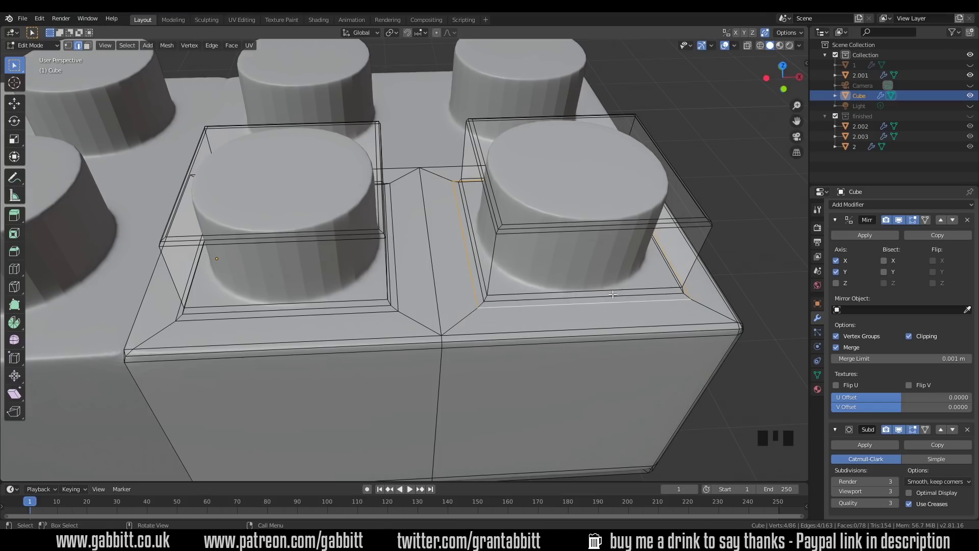
pyautogui.moveTo(660, 304); pyautogui.dragTo(393, 302, button='middle')
# Loop-cut along the corner bevel and slide the new loop close to the top edge.
pyautogui.scroll(2, 393, 301)
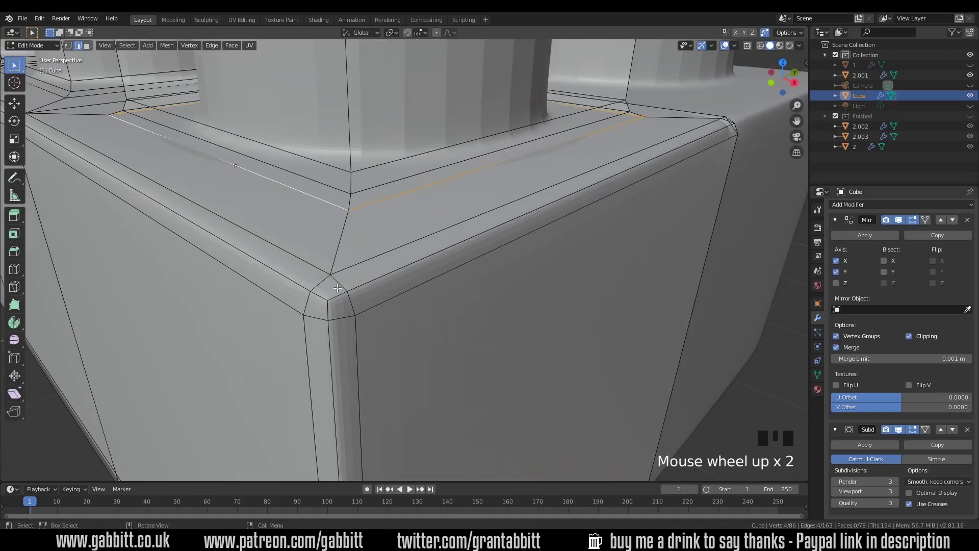
pyautogui.hotkey('ctrl', 'r')
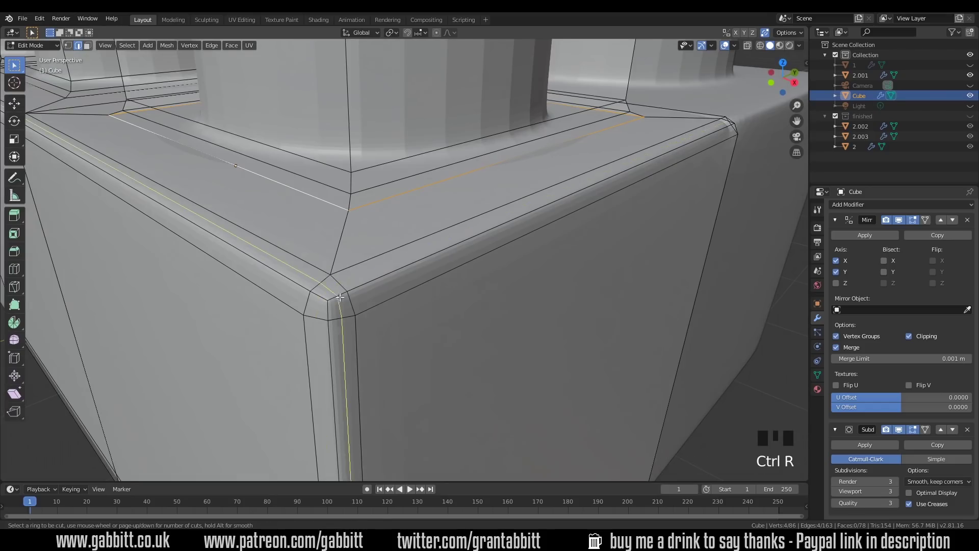
pyautogui.click(329, 310)
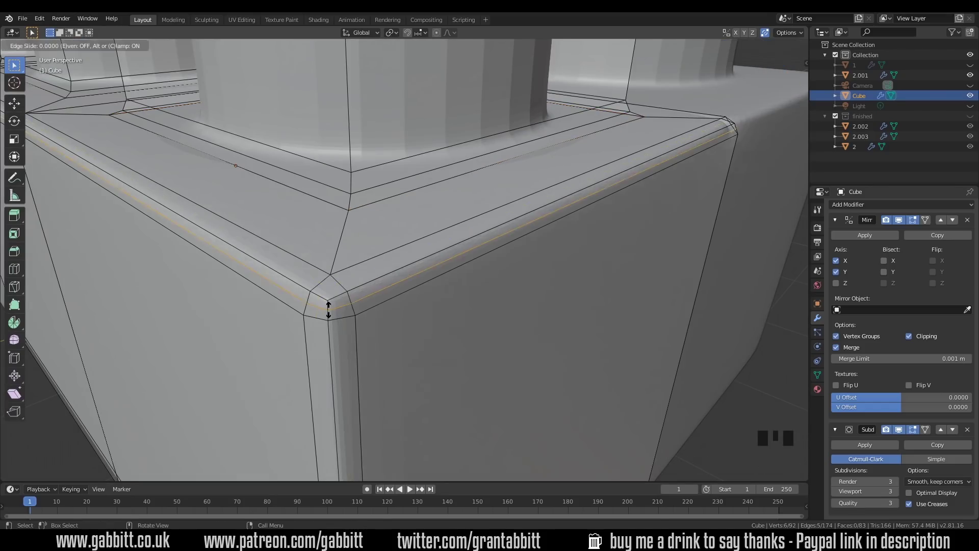
pyautogui.click(359, 308)
pyautogui.scroll(-2, 471, 253)
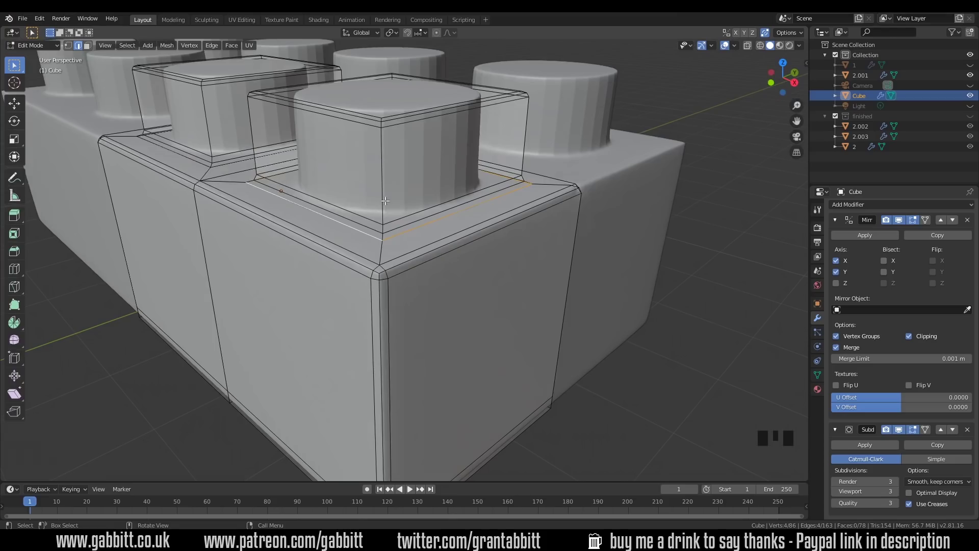
pyautogui.moveTo(510, 266); pyautogui.dragTo(409, 277, button='middle')
# Vertex-slide the notch-corner vertex along its edge to a new position.
pyautogui.scroll(5, 360, 266)
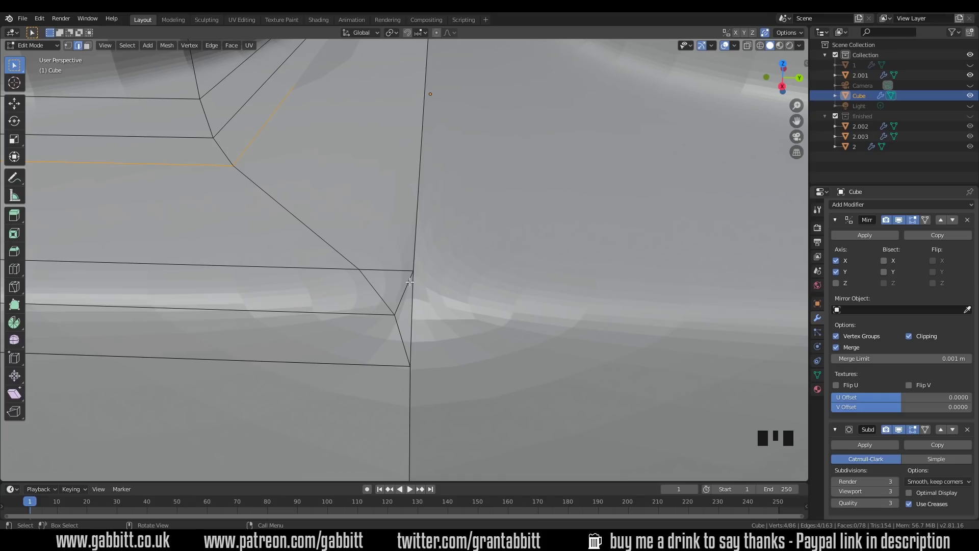
pyautogui.press('1')
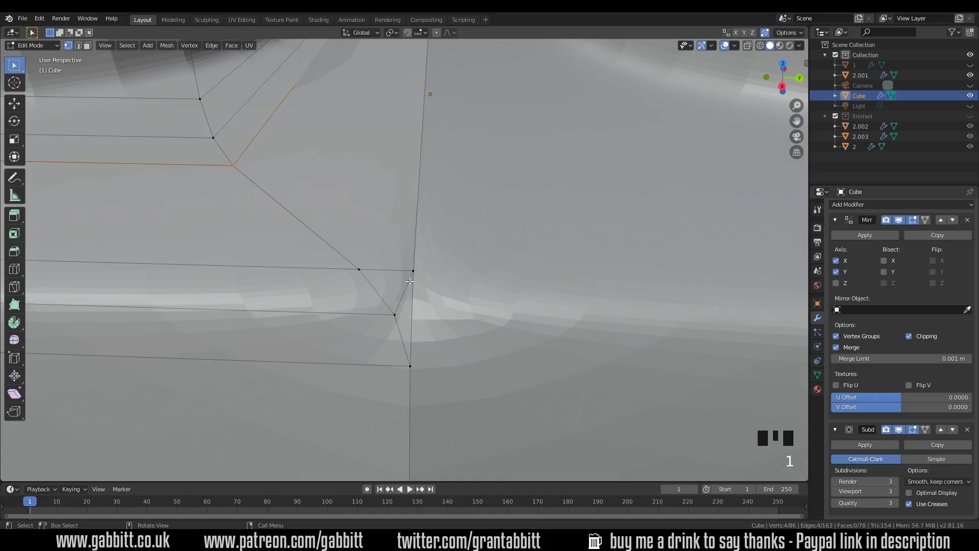
pyautogui.click(363, 268)
pyautogui.press('g')
pyautogui.press('g')
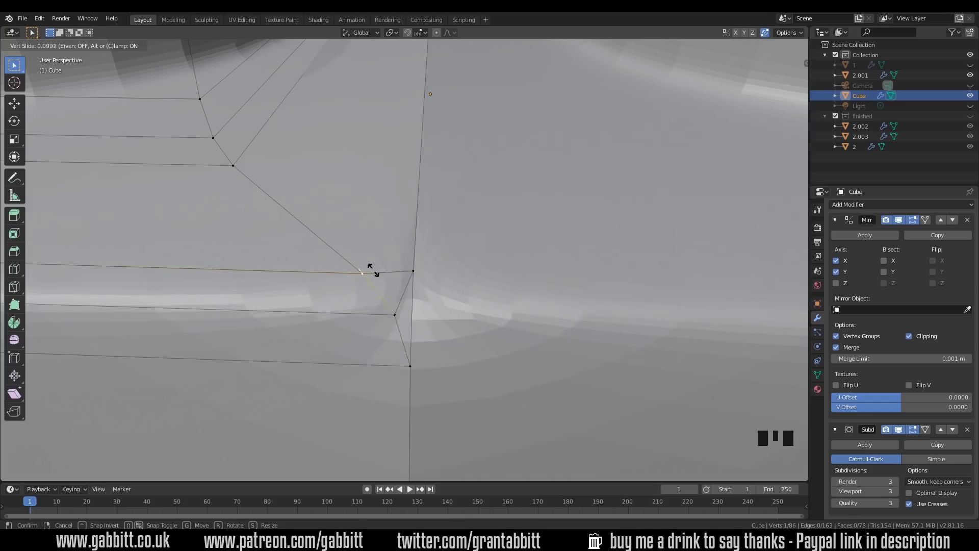
pyautogui.click(367, 266)
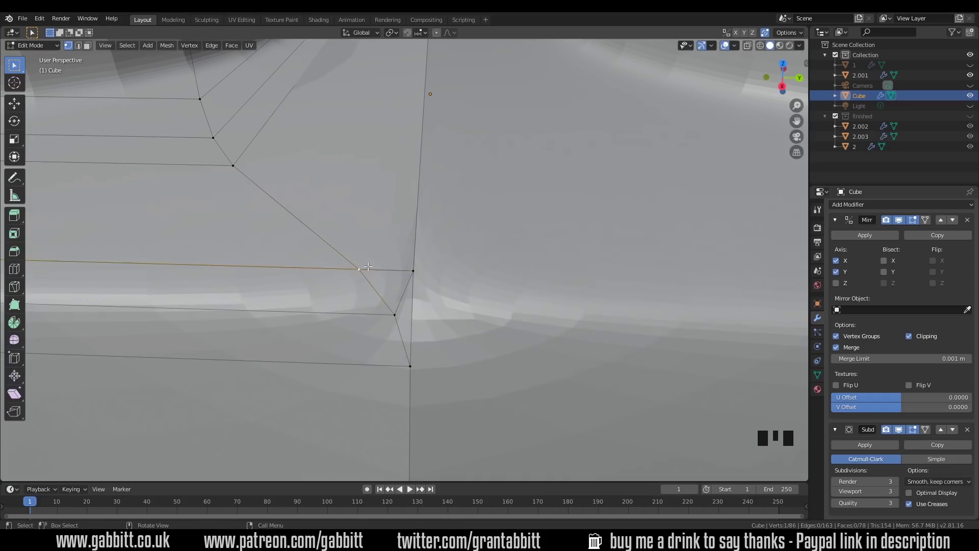
# Turn off Auto Merge and vertex-slide two corner vertices, one to factor 0.643.
pyautogui.click(817, 212)
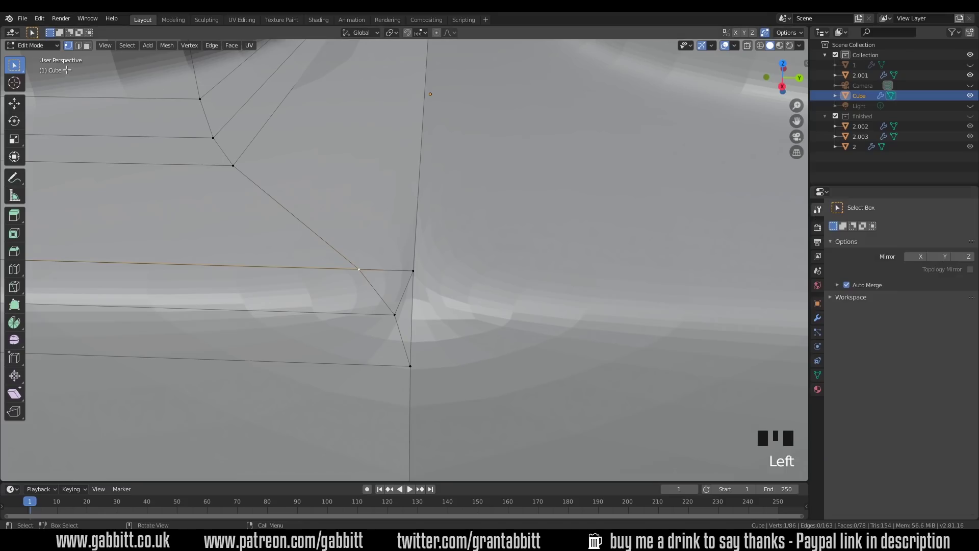
pyautogui.click(846, 285)
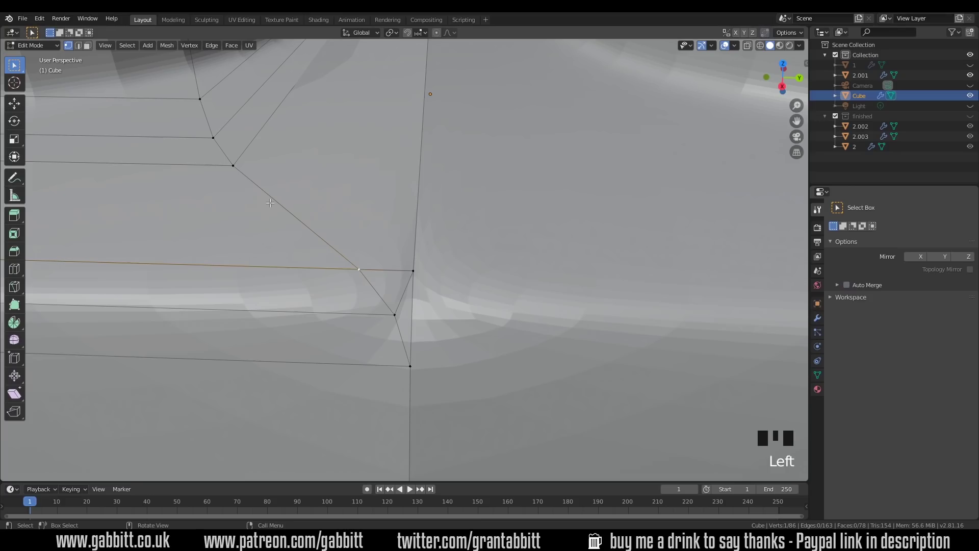
pyautogui.press('g')
pyautogui.press('g')
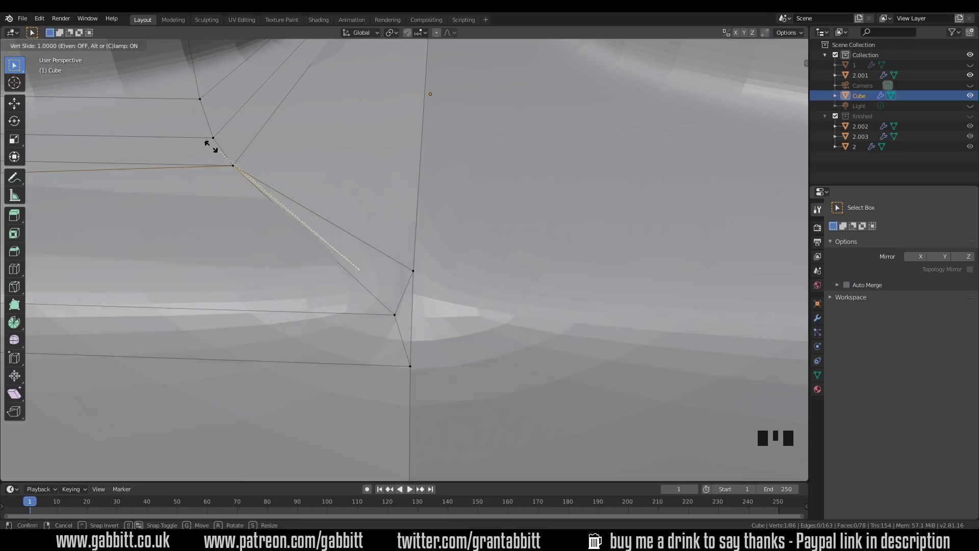
pyautogui.click(212, 145)
pyautogui.keyDown('shift'); pyautogui.moveTo(211, 142); pyautogui.dragTo(363, 258, button='middle'); pyautogui.keyUp('shift')
pyautogui.press('g')
pyautogui.press('g')
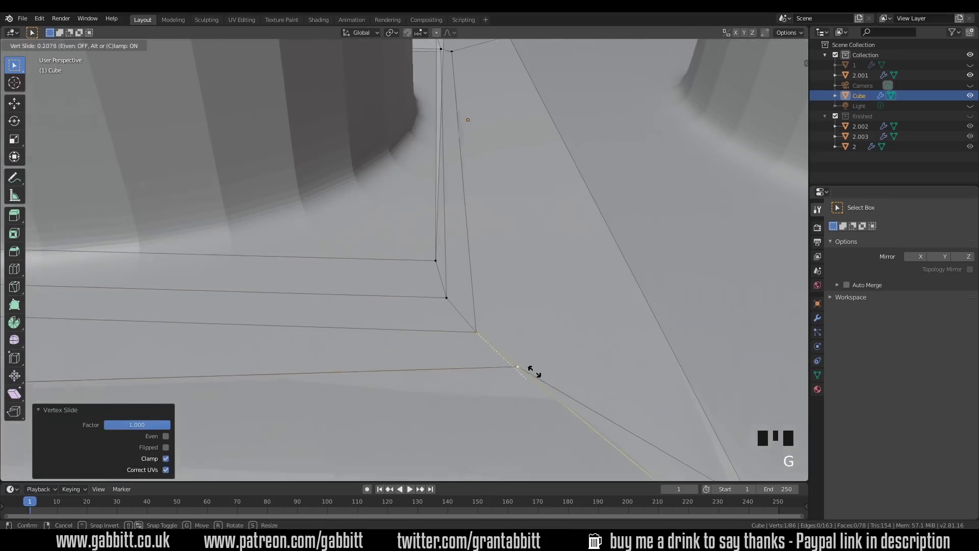
pyautogui.click(627, 431)
pyautogui.moveTo(628, 431); pyautogui.dragTo(389, 259, button='middle')
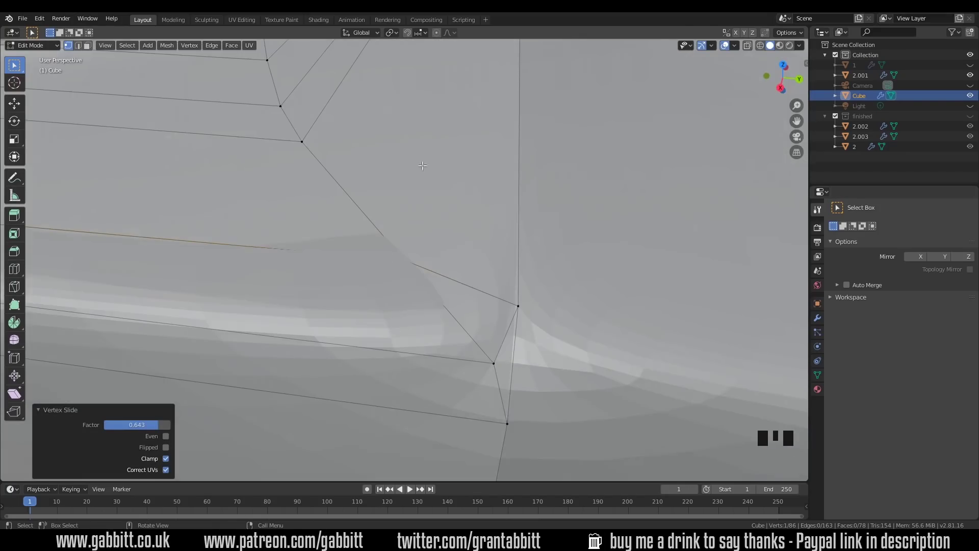
# Re-enable Auto Merge, merge a vertex onto its neighbour, then undo the merge and show the modifiers.
pyautogui.click(846, 285)
pyautogui.press('g')
pyautogui.press('g')
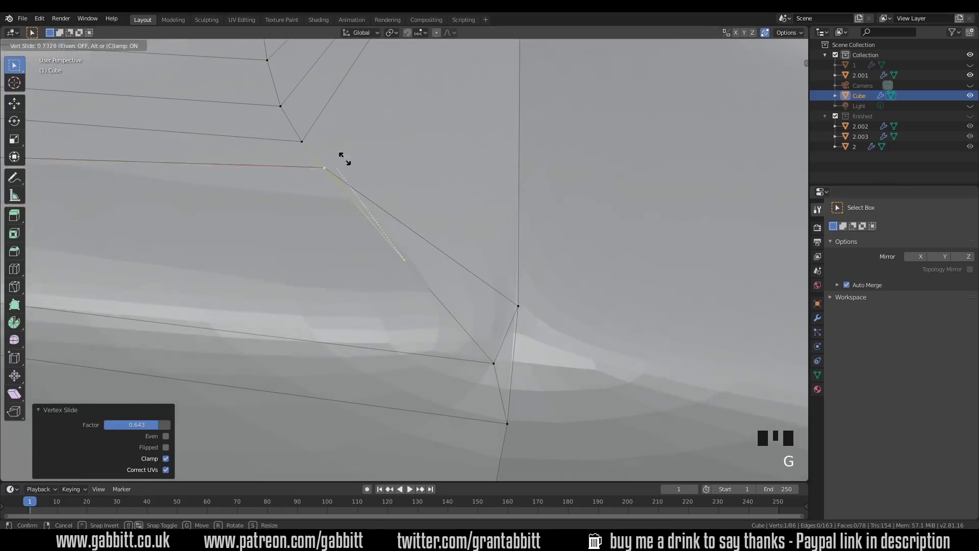
pyautogui.click(314, 119)
pyautogui.press('g')
pyautogui.press('g')
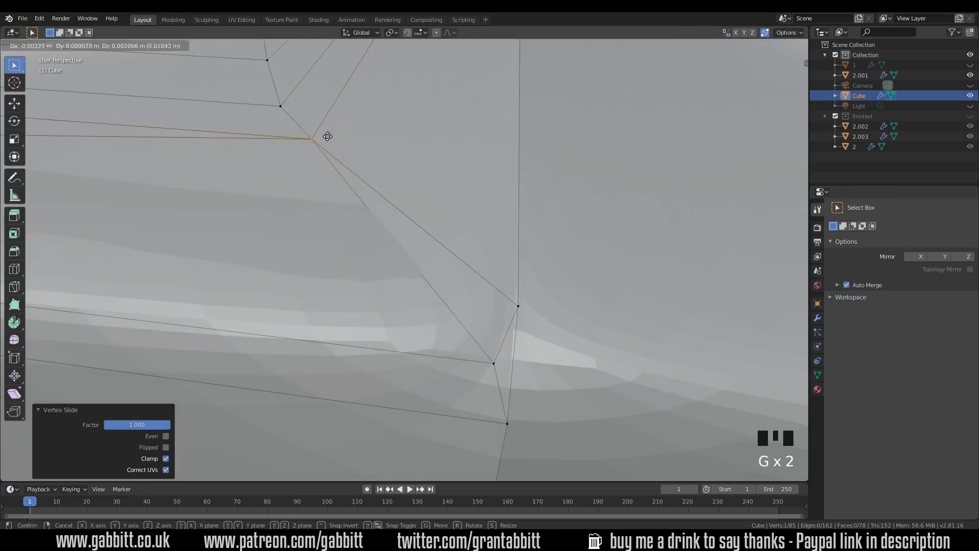
pyautogui.click(331, 137)
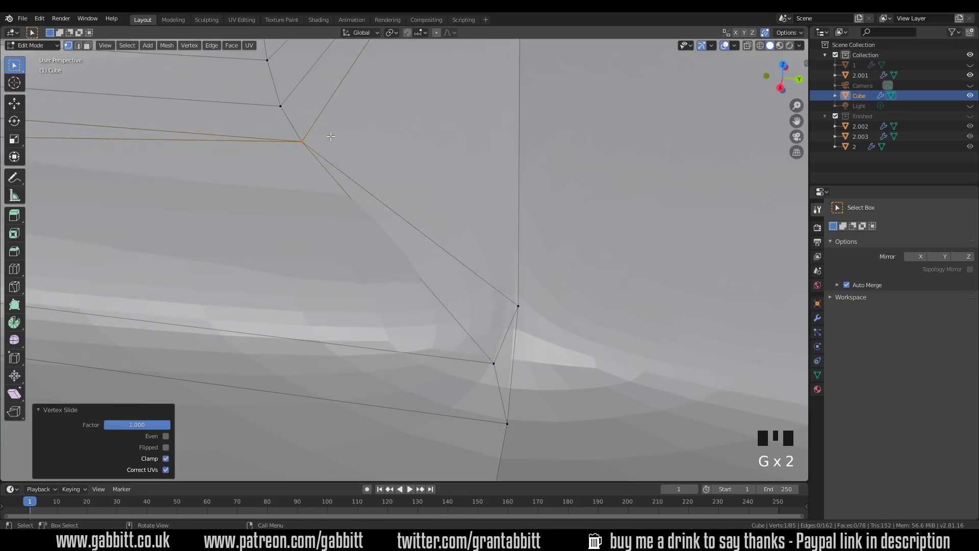
pyautogui.hotkey('ctrl', 'z')
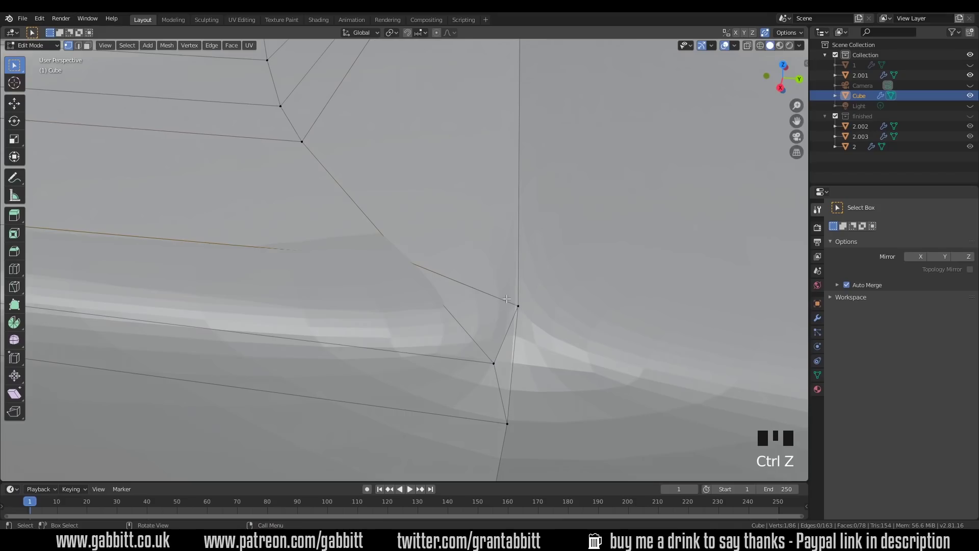
pyautogui.click(818, 318)
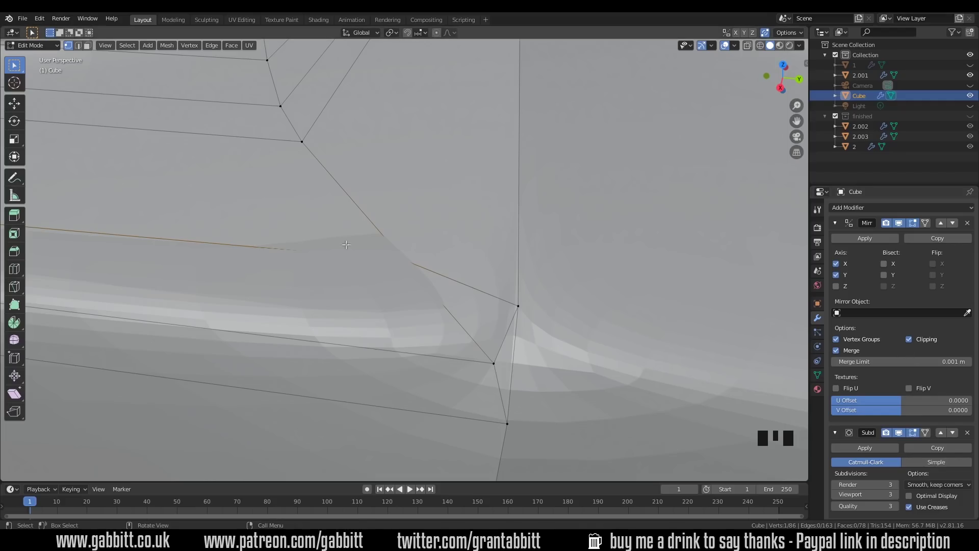
# Slide the selected vertex along its edge into place.
pyautogui.press('g')
pyautogui.press('g')
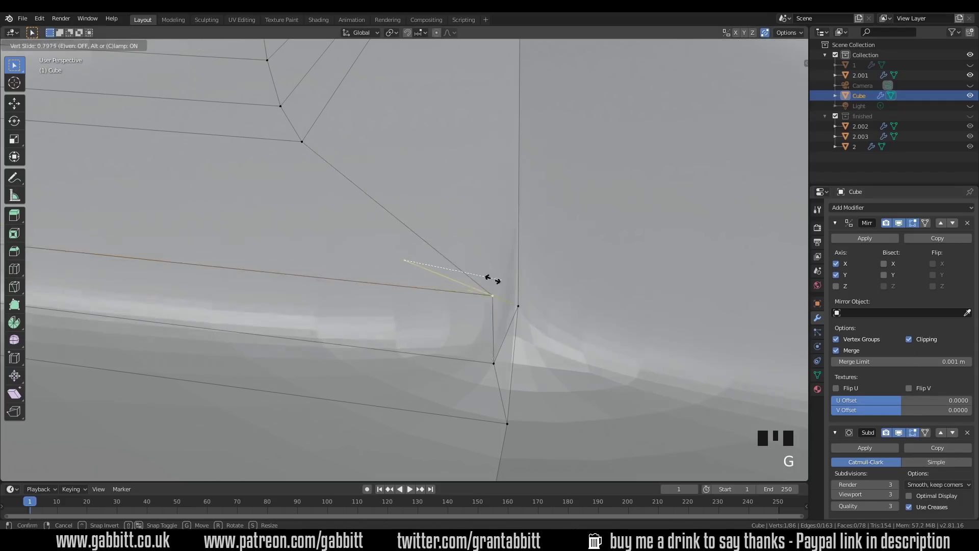
pyautogui.click(518, 282)
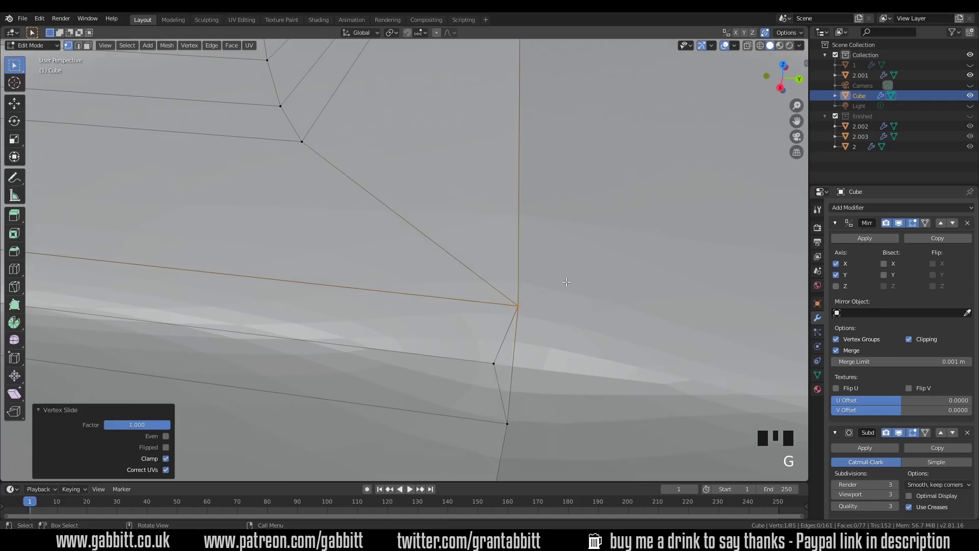
pyautogui.moveTo(566, 282); pyautogui.dragTo(469, 298, button='middle')
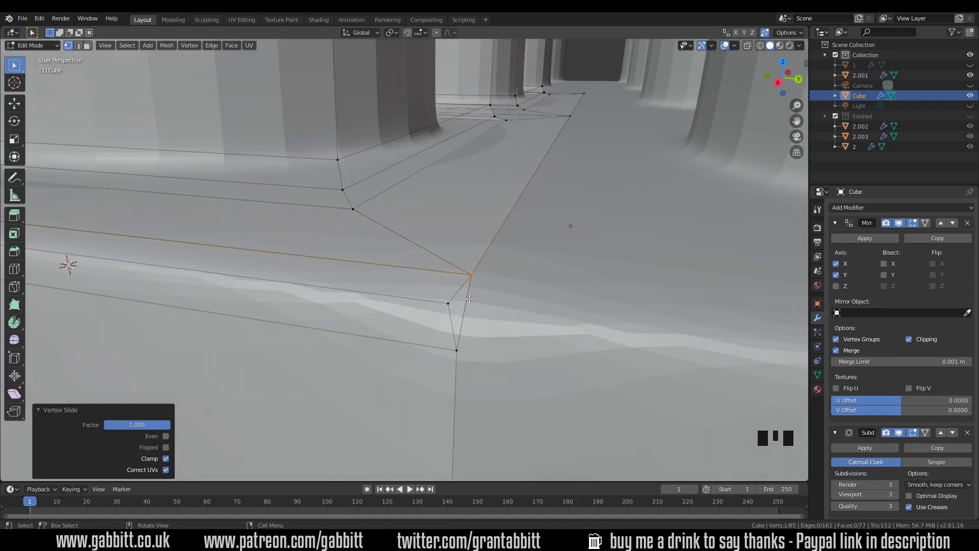
# Delete the thin triangular sliver face at the corner of the top edge.
pyautogui.press('3')
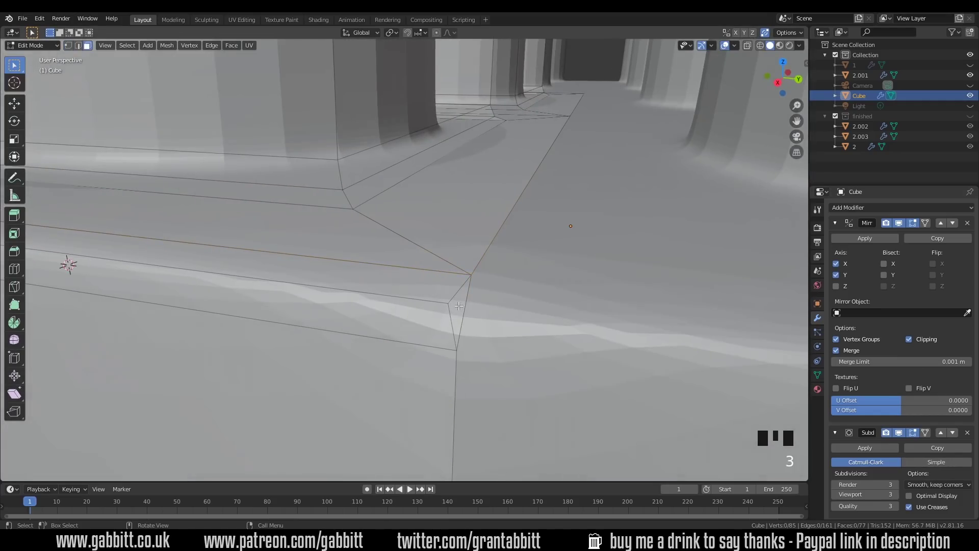
pyautogui.click(454, 318)
pyautogui.press('Delete')
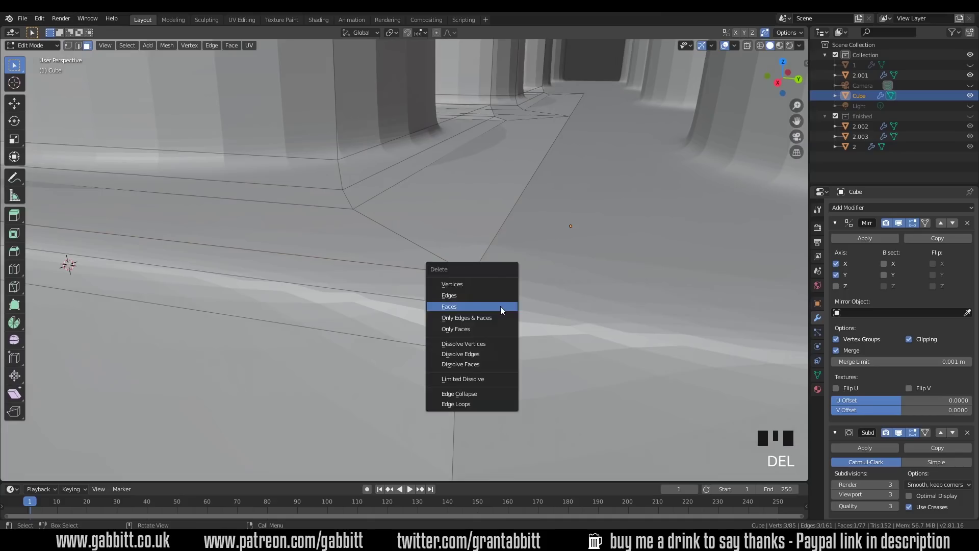
pyautogui.click(501, 310)
# Move the hole's edge vertex 0.0532 m along Y onto the mirror plane to close the hole.
pyautogui.moveTo(501, 308); pyautogui.dragTo(496, 335, button='middle')
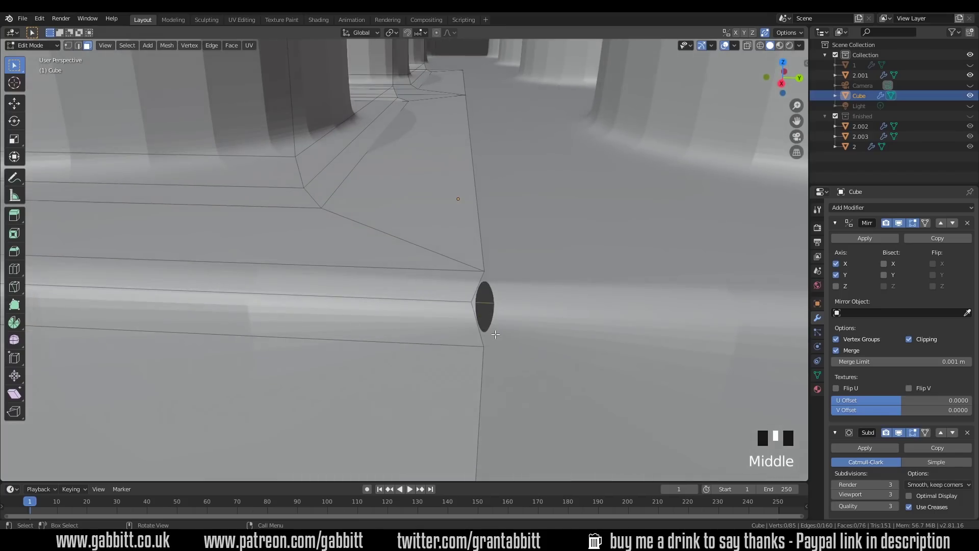
pyautogui.press('1')
pyautogui.click(475, 303)
pyautogui.press('g')
pyautogui.click(570, 304)
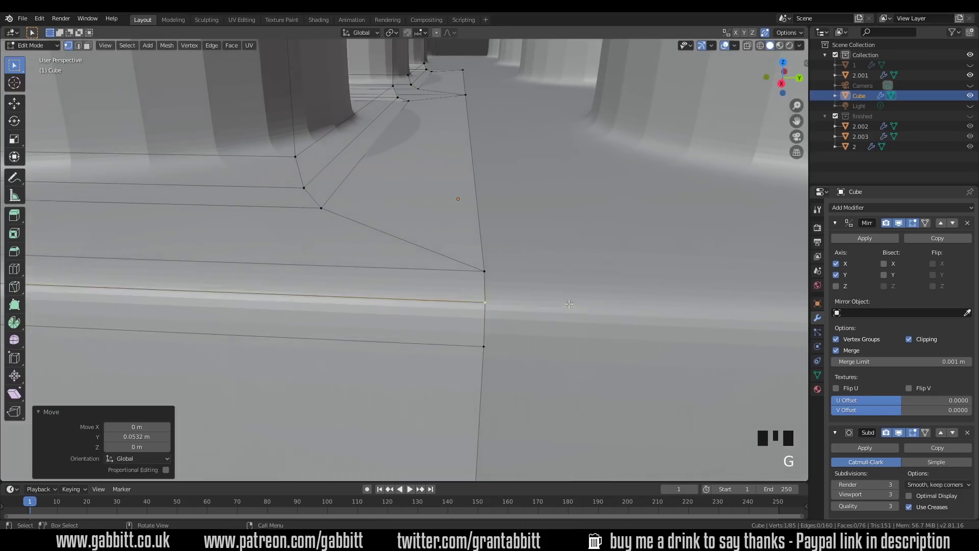
pyautogui.scroll(-7, 507, 253)
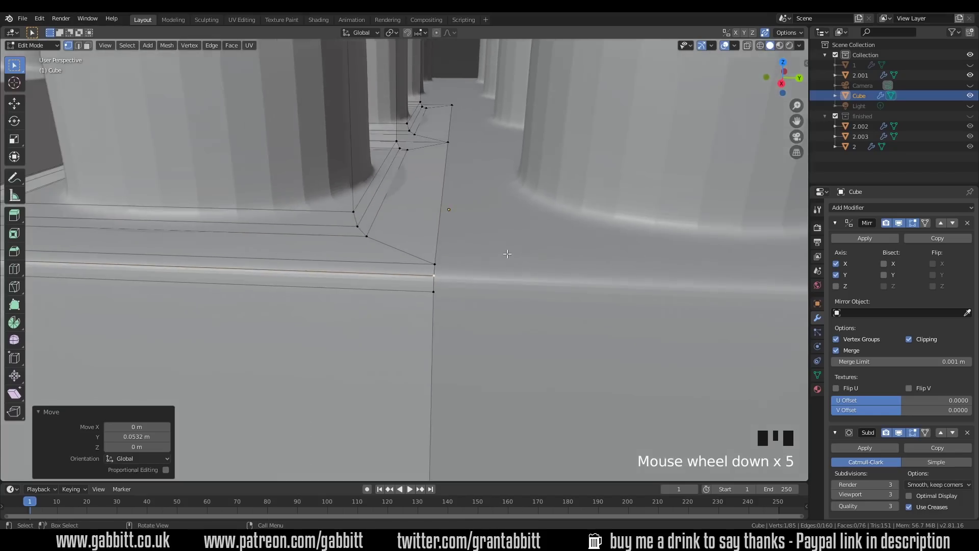
pyautogui.moveTo(507, 253); pyautogui.dragTo(283, 279, button='middle')
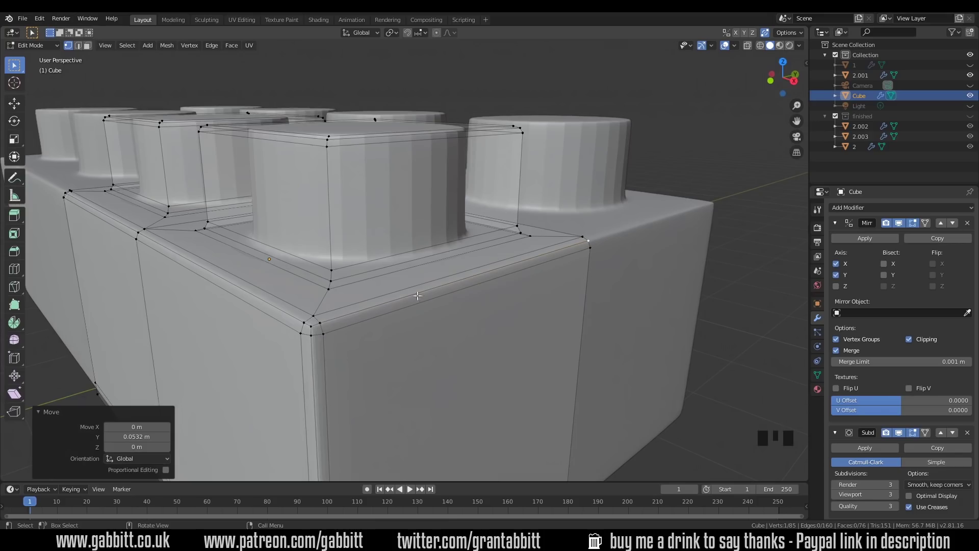
pyautogui.keyDown('shift'); pyautogui.moveTo(232, 282); pyautogui.dragTo(400, 268, button='middle'); pyautogui.keyUp('shift')
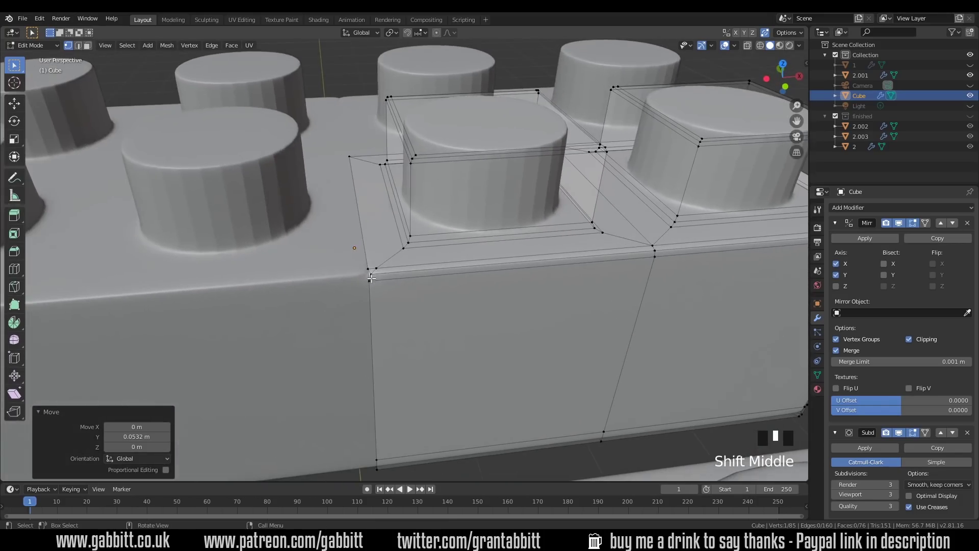
# Frame the next stud corner and delete its thin triangular sliver face.
pyautogui.click(399, 268)
pyautogui.press('KP_Decimal')
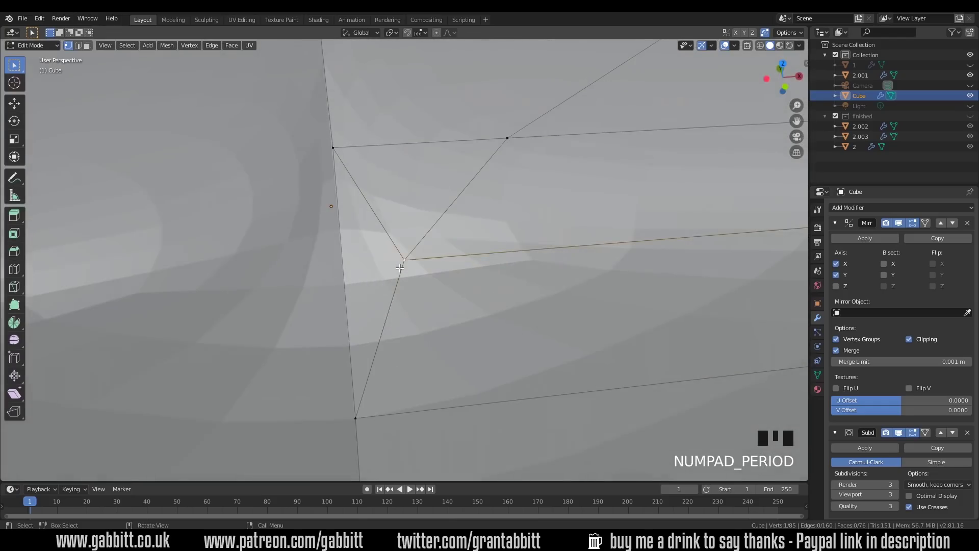
pyautogui.scroll(-5, 440, 264)
pyautogui.keyDown('shift'); pyautogui.moveTo(377, 212); pyautogui.dragTo(381, 297, button='middle'); pyautogui.keyUp('shift')
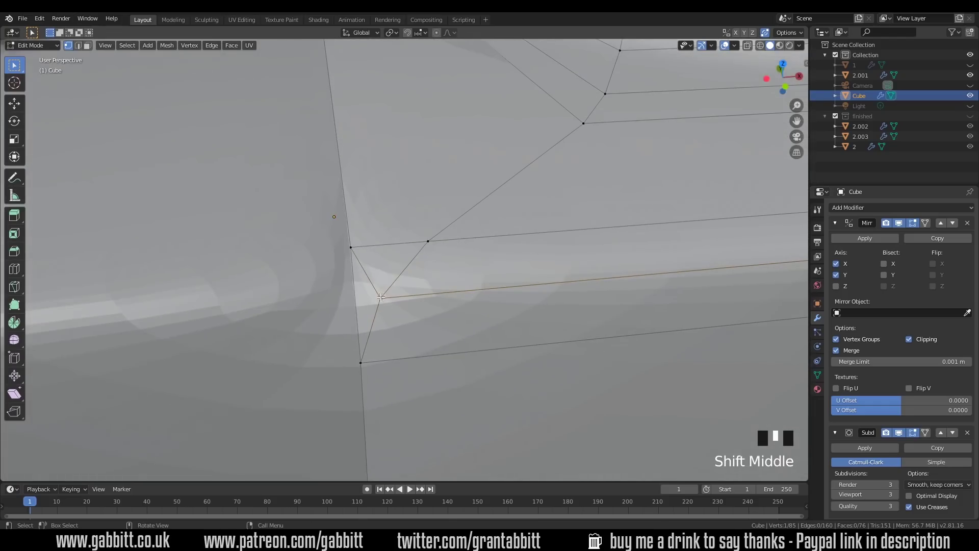
pyautogui.press('3')
pyautogui.click(370, 303)
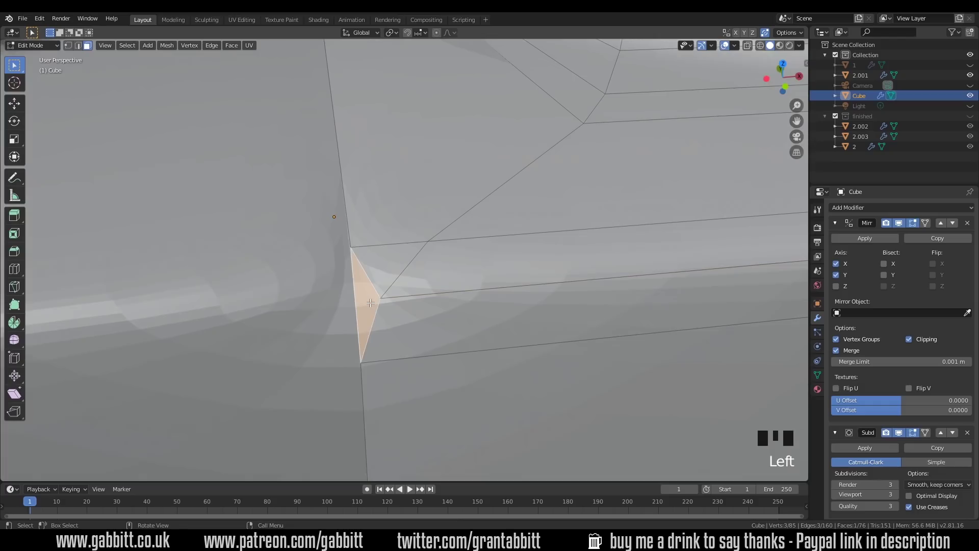
pyautogui.press('Delete')
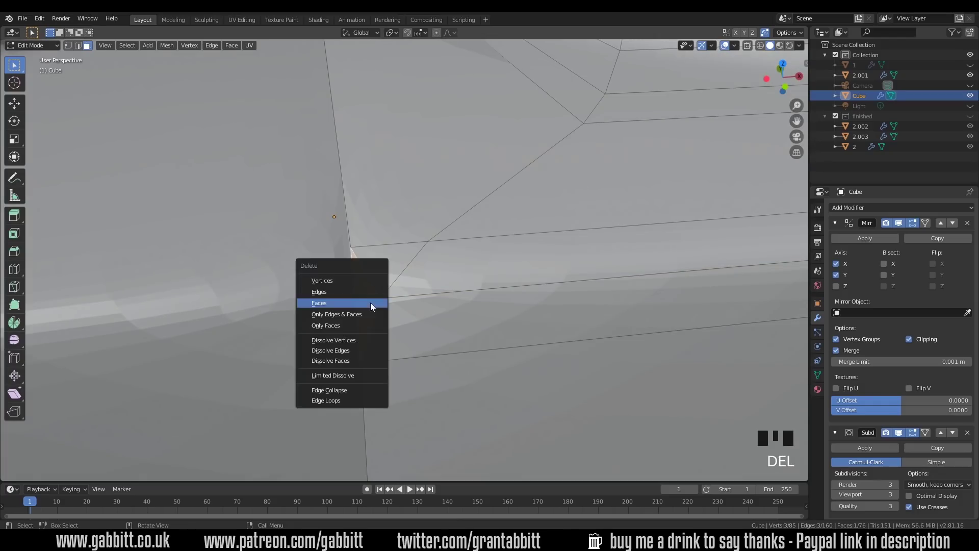
pyautogui.click(371, 303)
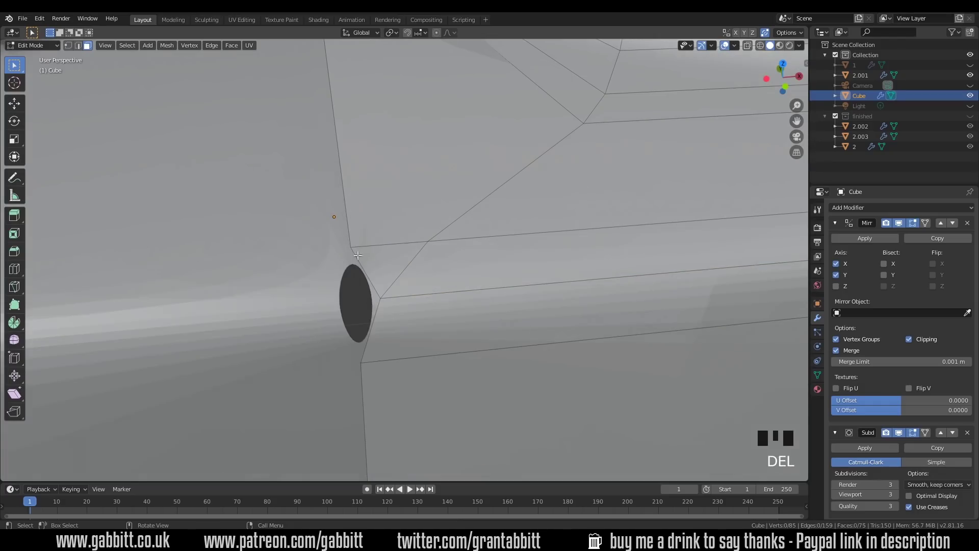
# Move the vertex beside the hole so the gap closes.
pyautogui.press('1')
pyautogui.click(380, 298)
pyautogui.press('g')
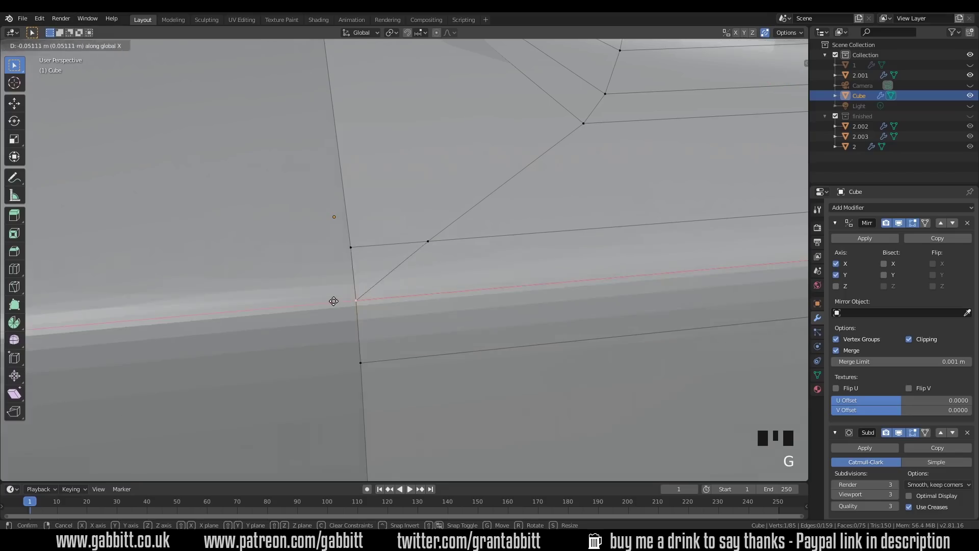
pyautogui.click(334, 300)
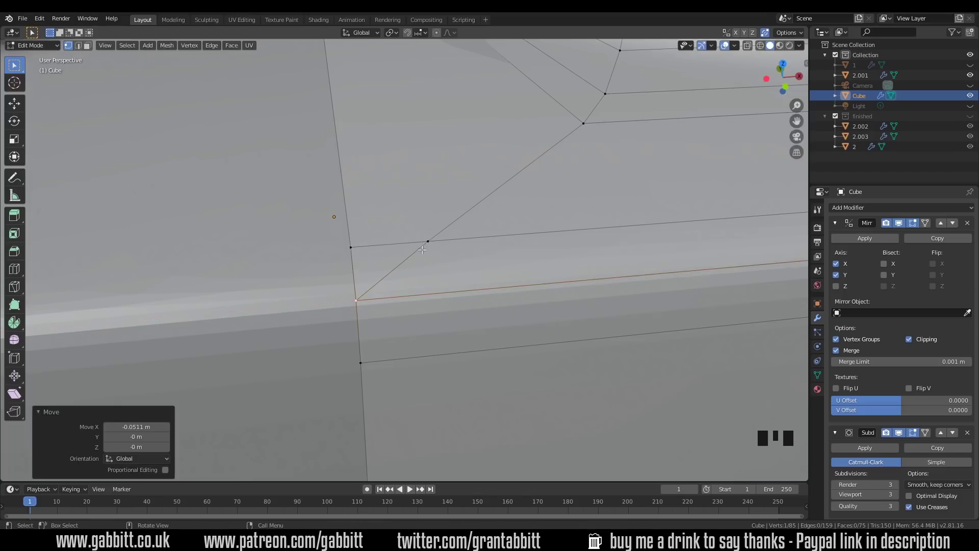
# Slide the neighbouring upper-edge vertex onto the corner vertex to merge it, then return to Object Mode.
pyautogui.click(444, 238)
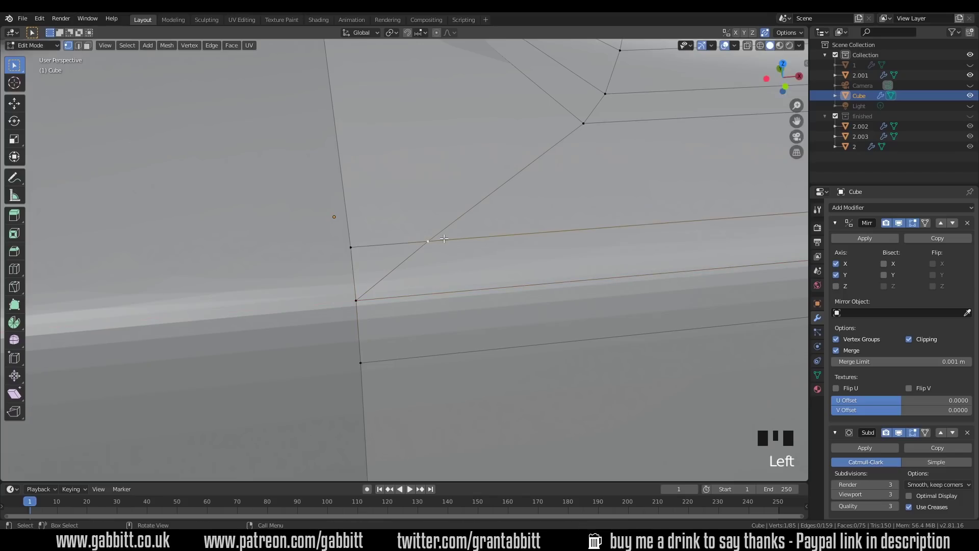
pyautogui.press('g')
pyautogui.press('g')
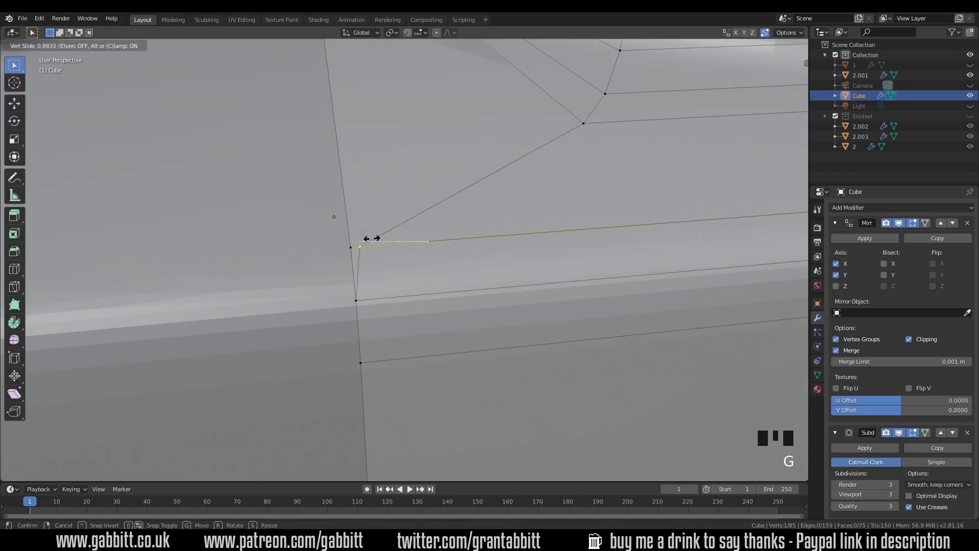
pyautogui.click(346, 244)
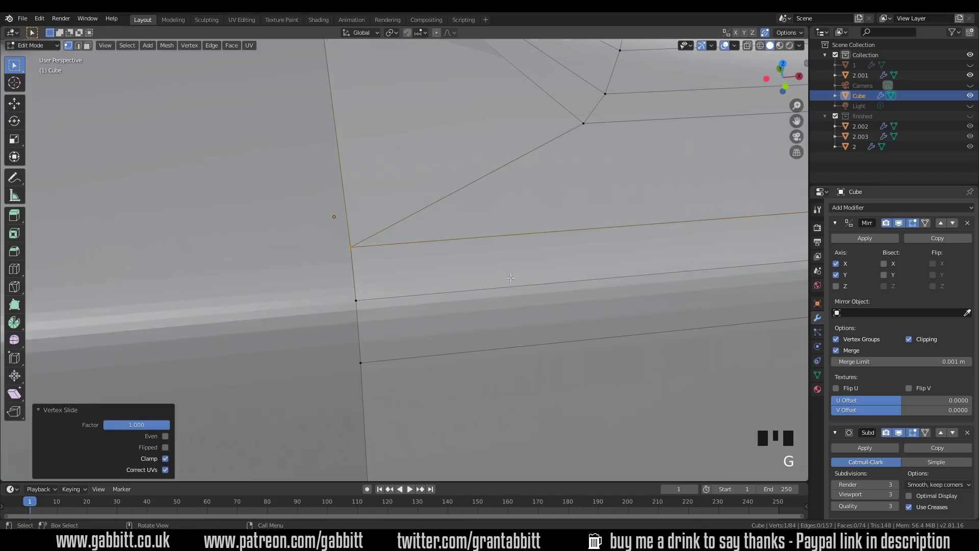
pyautogui.press('Tab')
pyautogui.scroll(-4, 498, 309)
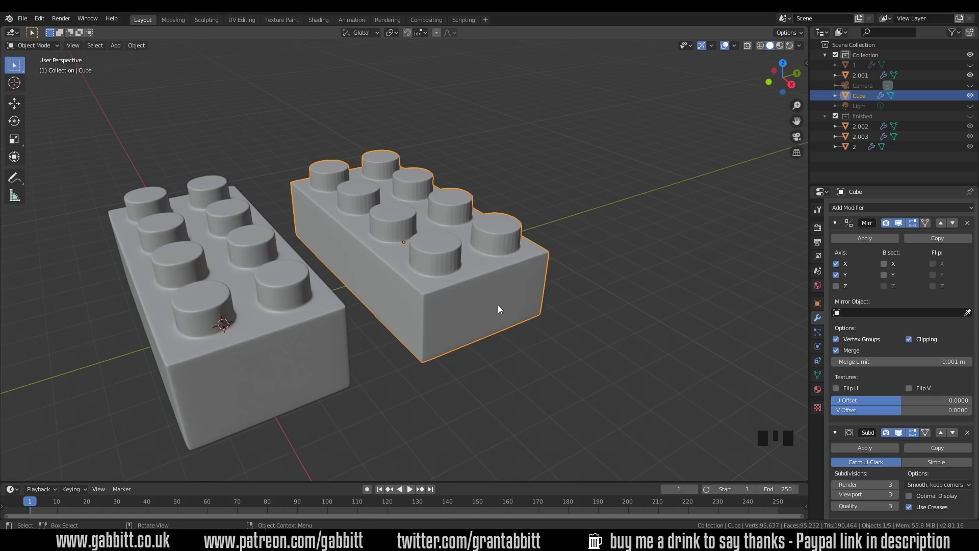
# Add an edge loop around the stud's square base, undoing a misplaced first loop cut.
pyautogui.press('Tab')
pyautogui.scroll(5, 498, 308)
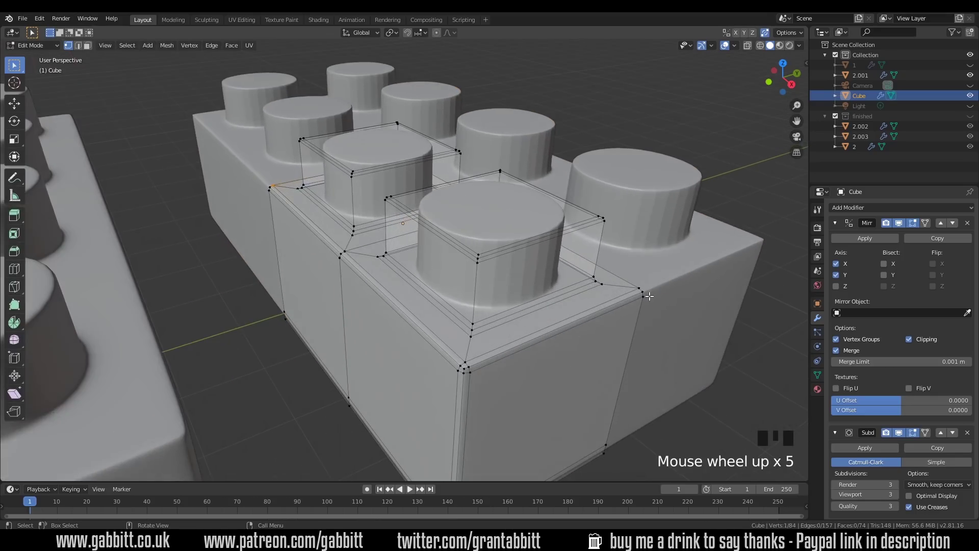
pyautogui.hotkey('ctrl', 'r')
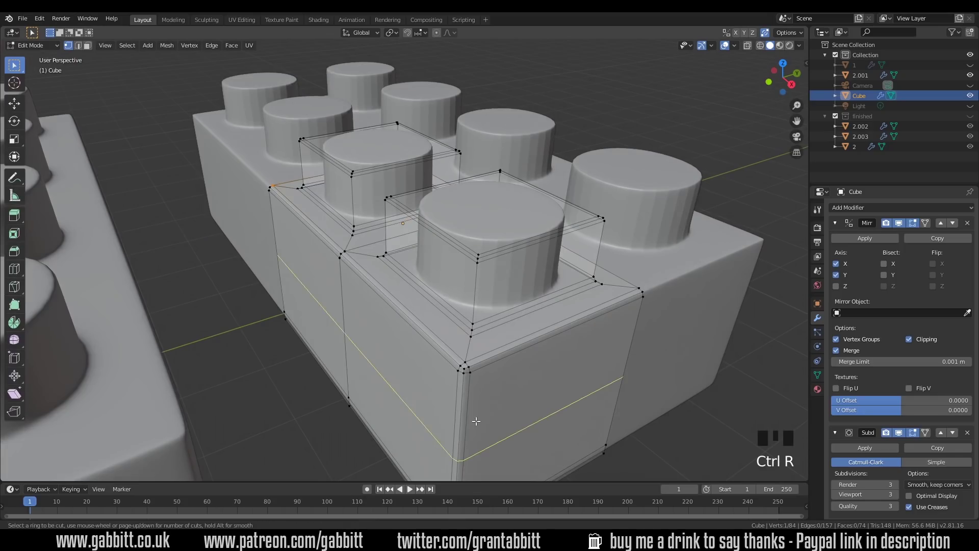
pyautogui.click(478, 402)
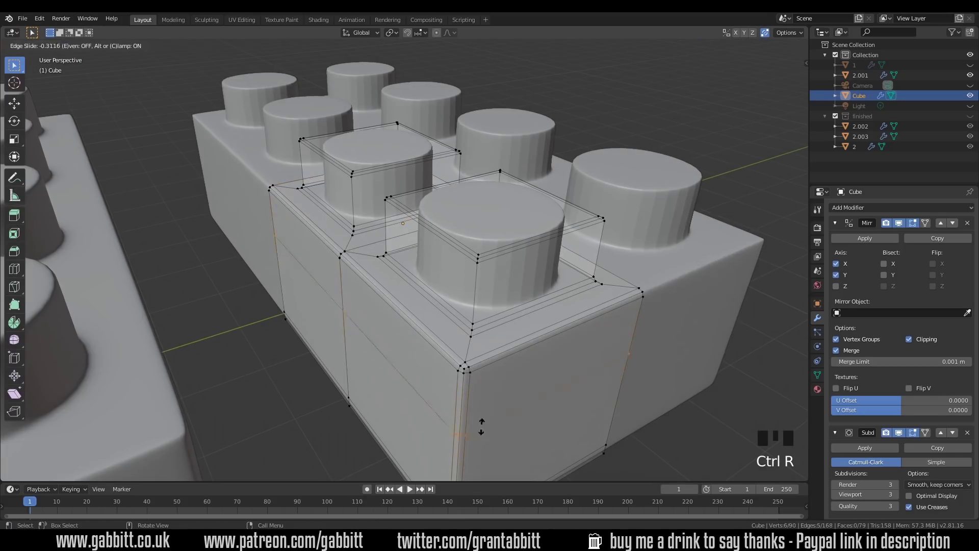
pyautogui.click(488, 381)
pyautogui.hotkey('ctrl', 'z')
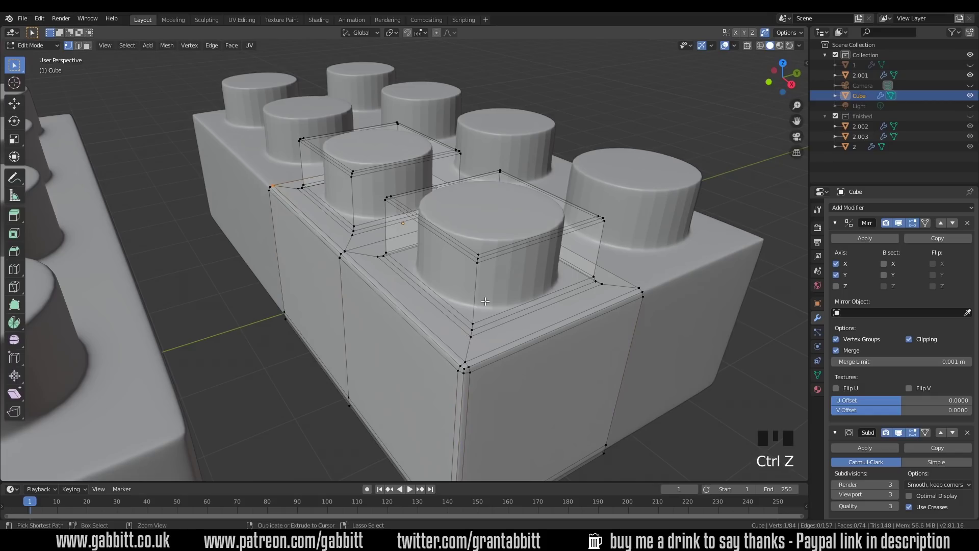
pyautogui.hotkey('ctrl', 'r')
pyautogui.click(477, 294)
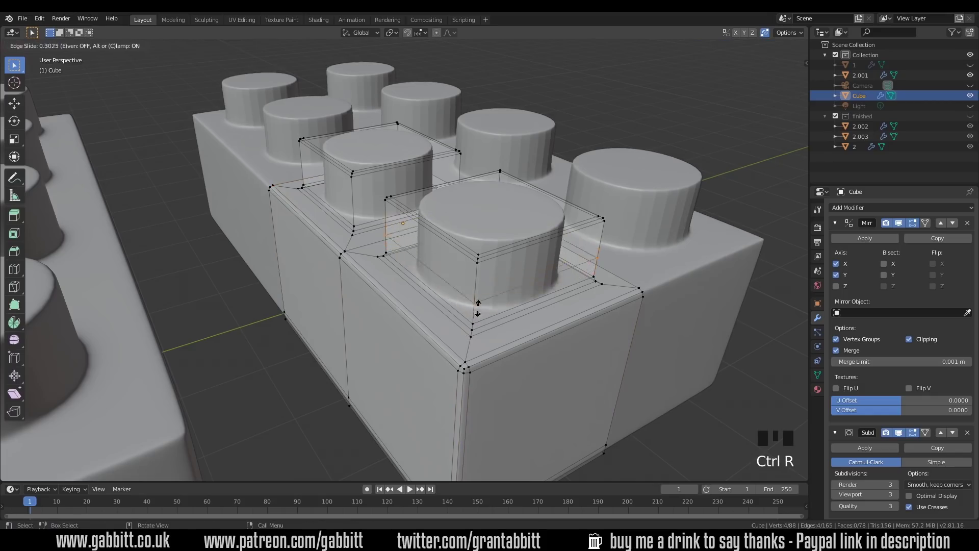
pyautogui.click(478, 313)
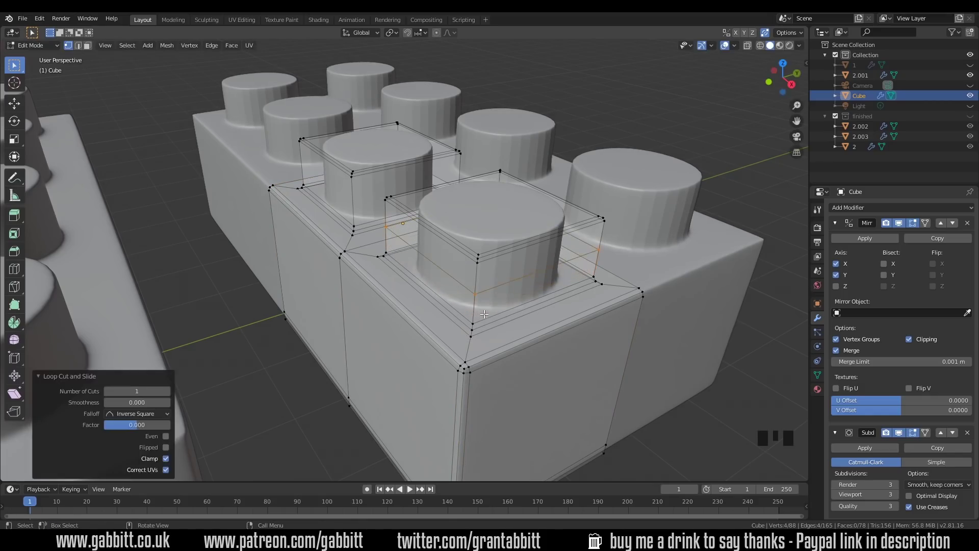
# Apply Shade Smooth to the brick in Object Mode.
pyautogui.press('Tab')
pyautogui.rightClick(486, 282)
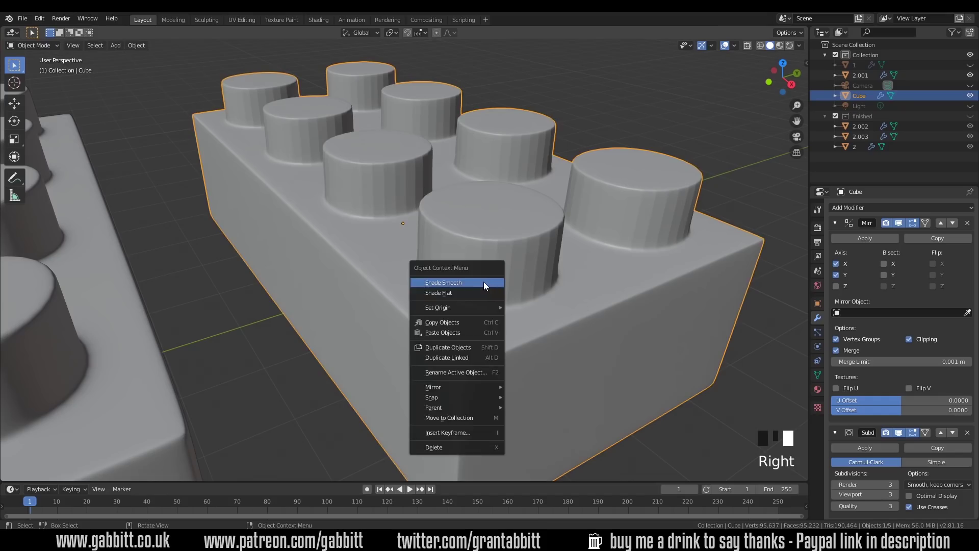
pyautogui.click(483, 282)
pyautogui.scroll(-5, 484, 289)
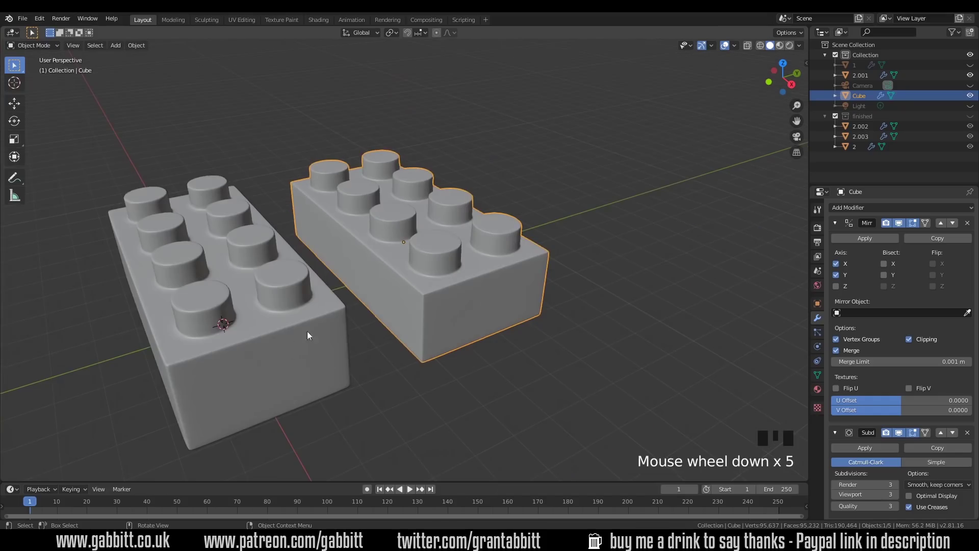
pyautogui.moveTo(307, 333); pyautogui.dragTo(358, 358, button='middle')
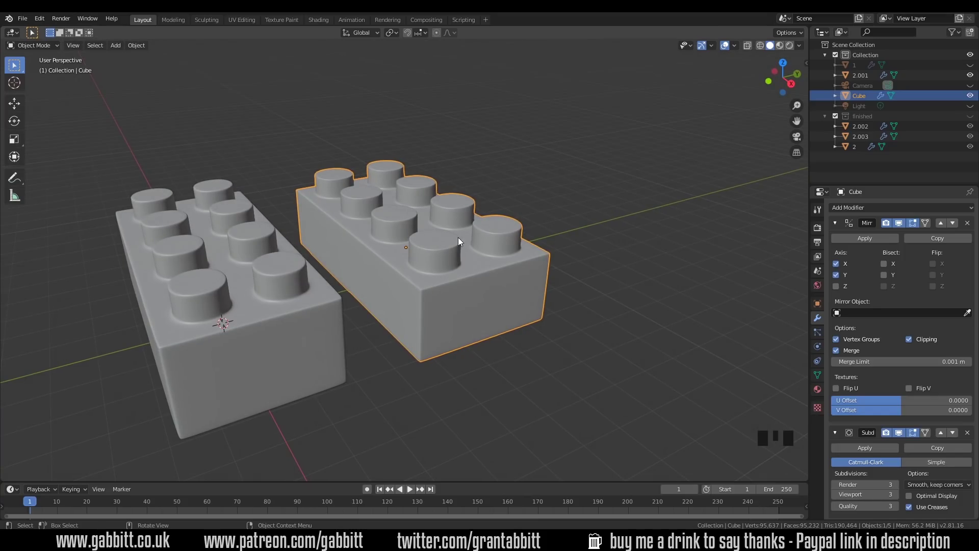
# In the Shading workspace, create a new material for the white brick.
pyautogui.click(318, 20)
pyautogui.click(767, 47)
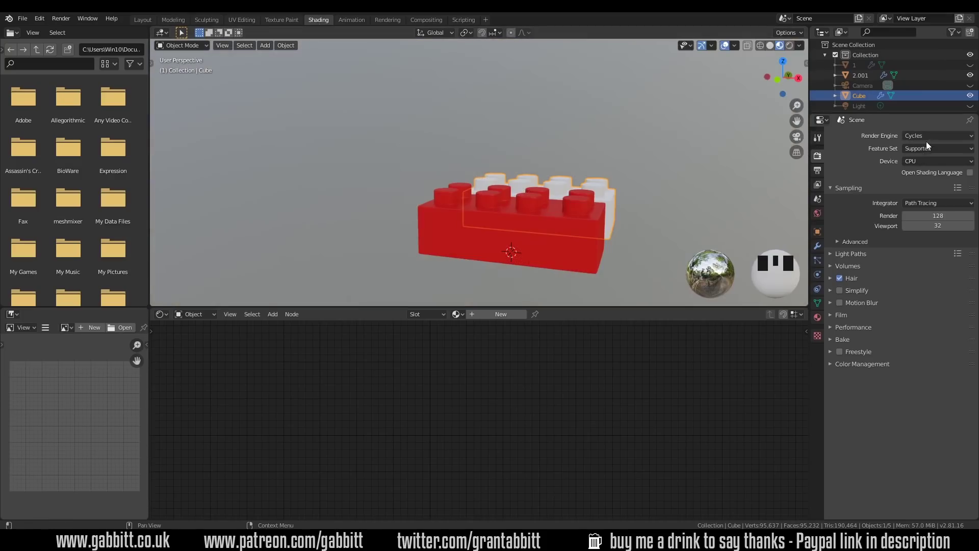
pyautogui.doubleClick(779, 47)
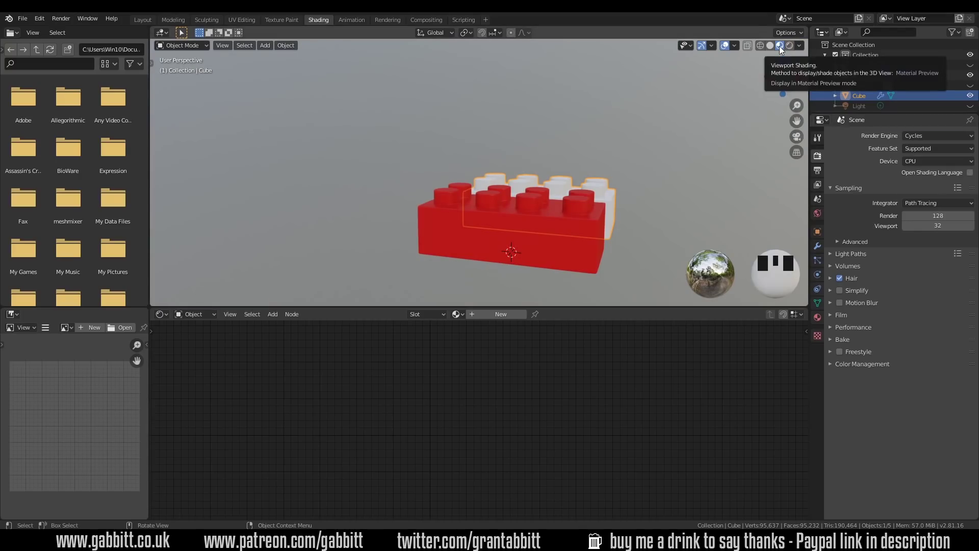
pyautogui.moveTo(651, 191); pyautogui.dragTo(525, 183, button='middle')
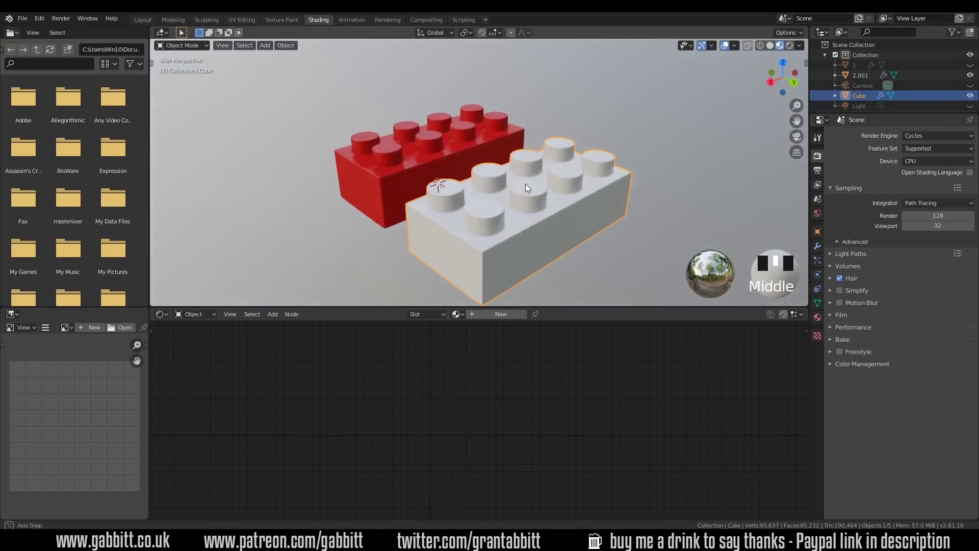
pyautogui.click(504, 315)
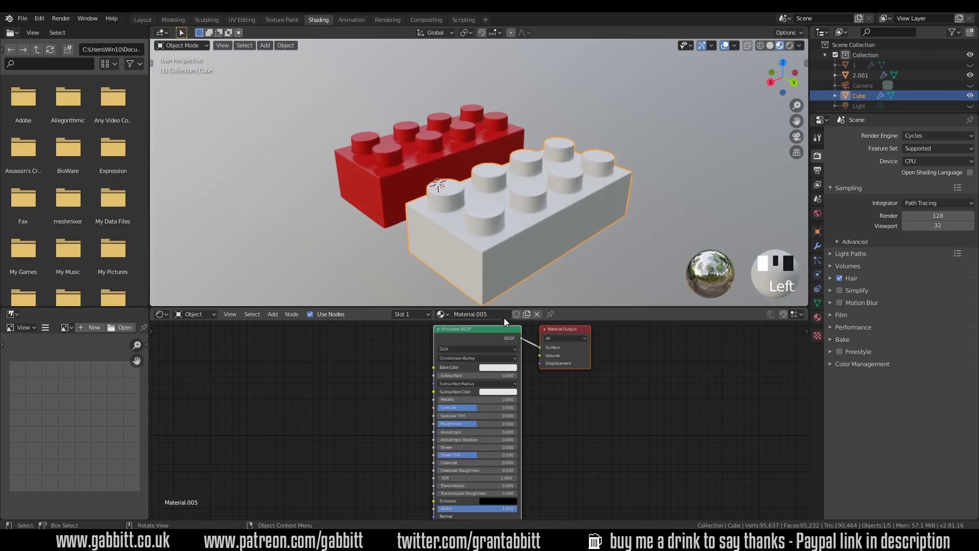
# Set the Base Color to saturated blue, Specular to 0.223 and Roughness at 0.450.
pyautogui.moveTo(571, 255); pyautogui.dragTo(527, 234, button='middle')
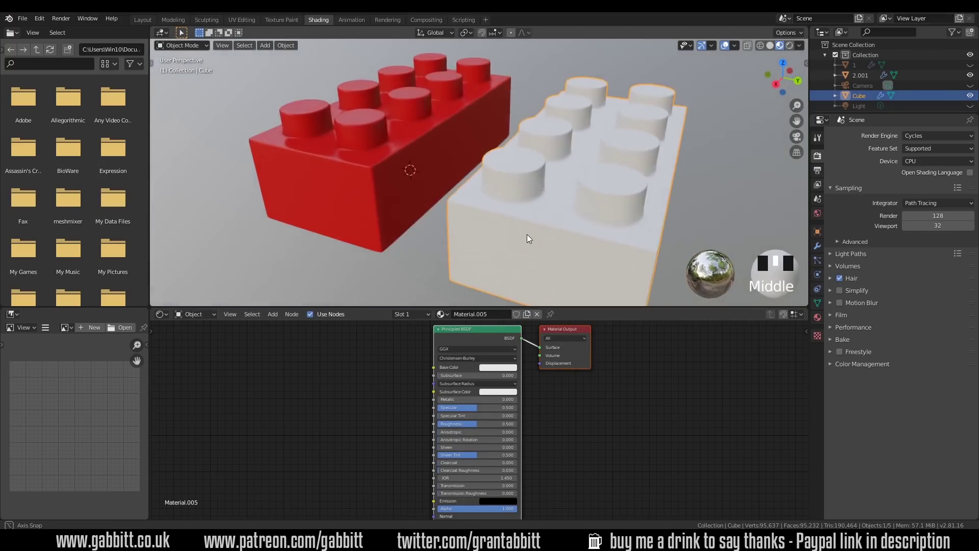
pyautogui.click(502, 367)
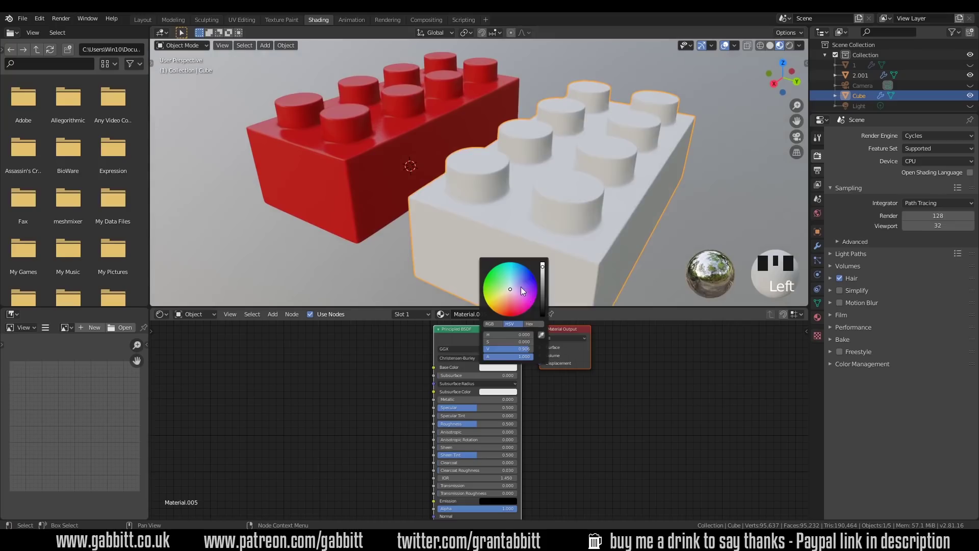
pyautogui.click(495, 305)
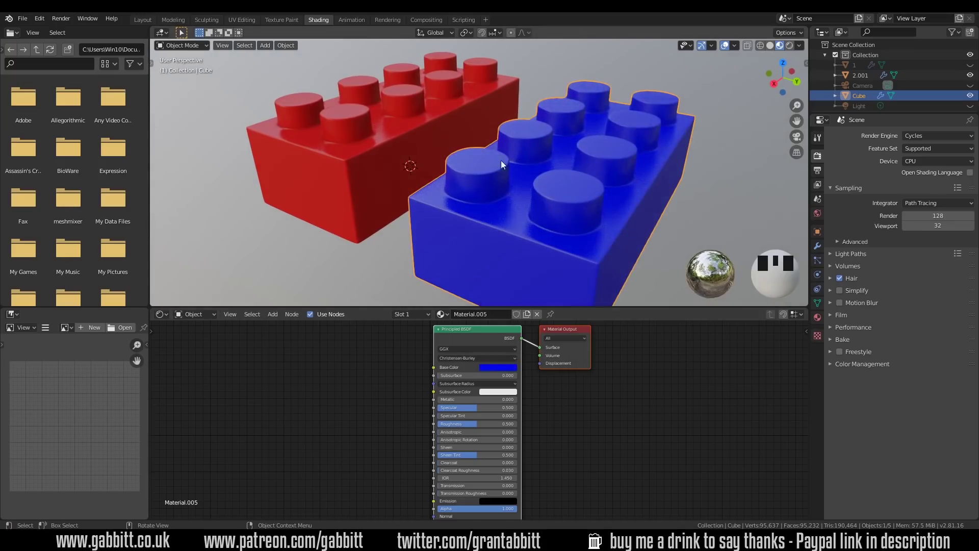
pyautogui.moveTo(474, 407); pyautogui.dragTo(451, 408)
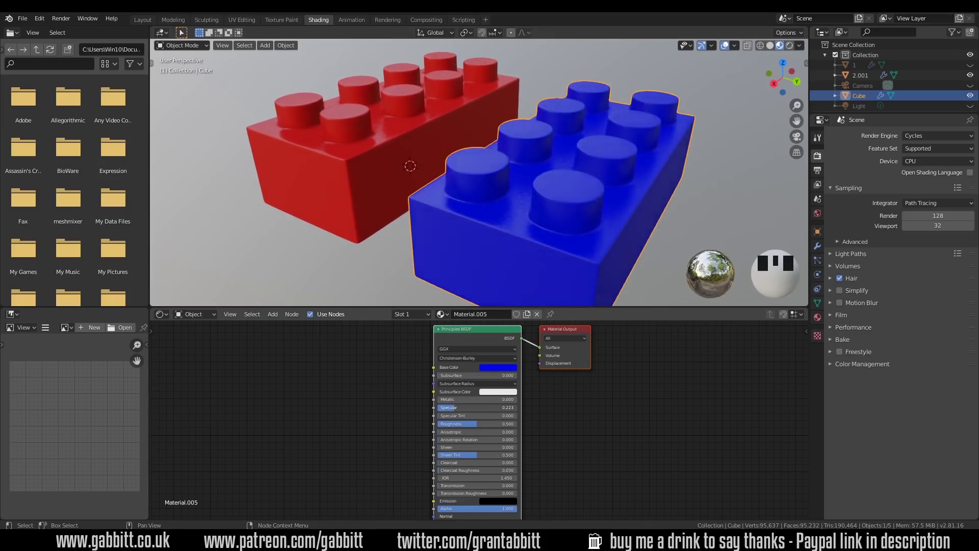
pyautogui.moveTo(455, 408); pyautogui.dragTo(474, 423)
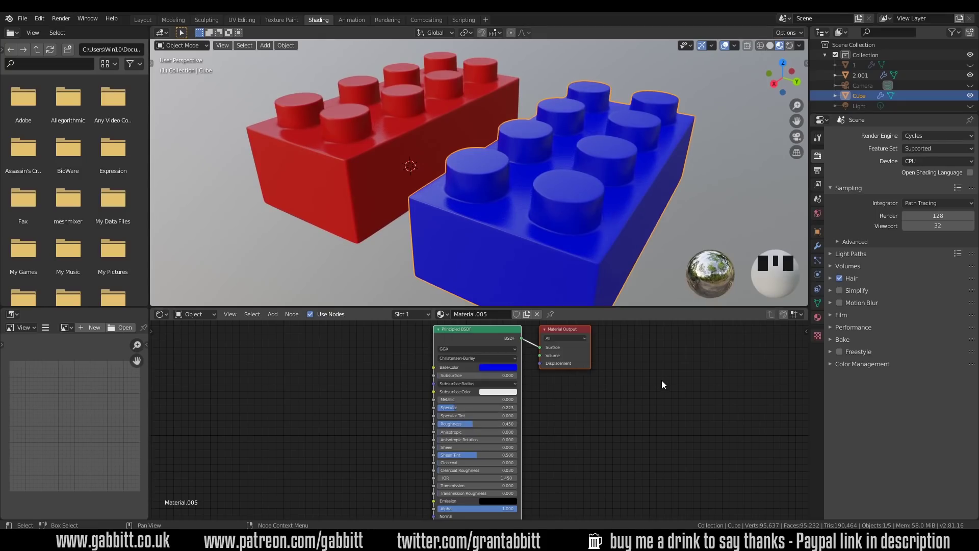
# Switch the render engine to Eevee, leaving Ambient Occlusion and Screen Space Reflections enabled.
pyautogui.click(933, 136)
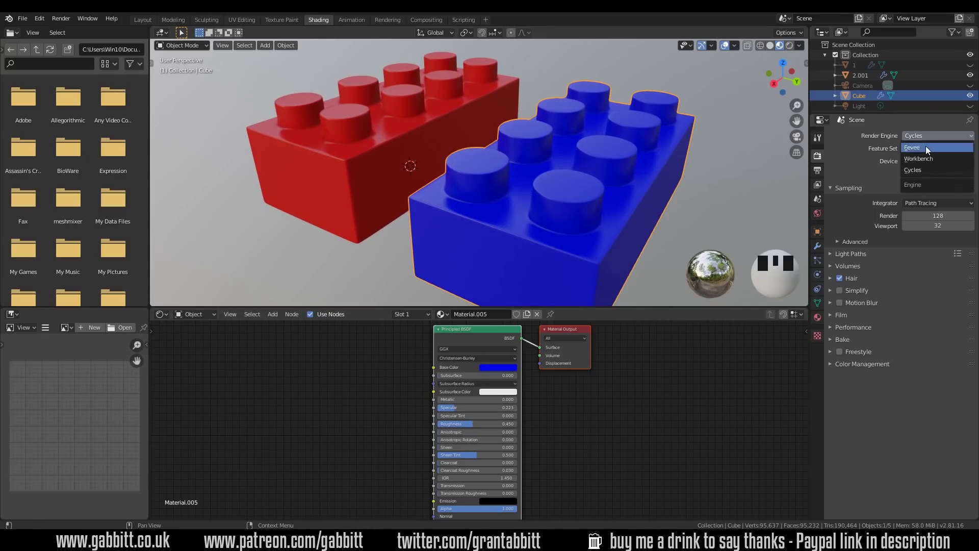
pyautogui.click(926, 147)
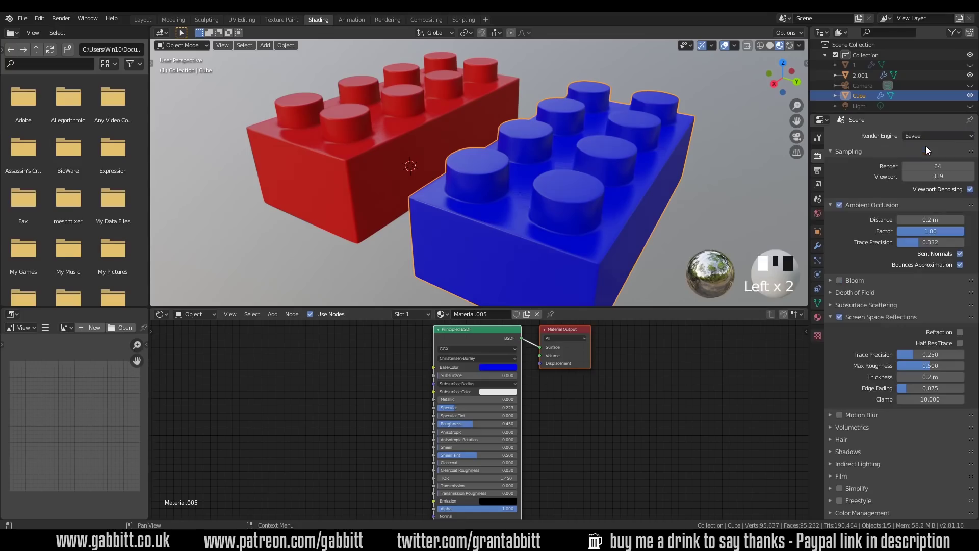
pyautogui.click(840, 205)
pyautogui.click(840, 205)
pyautogui.click(840, 205)
pyautogui.click(840, 205)
pyautogui.click(840, 317)
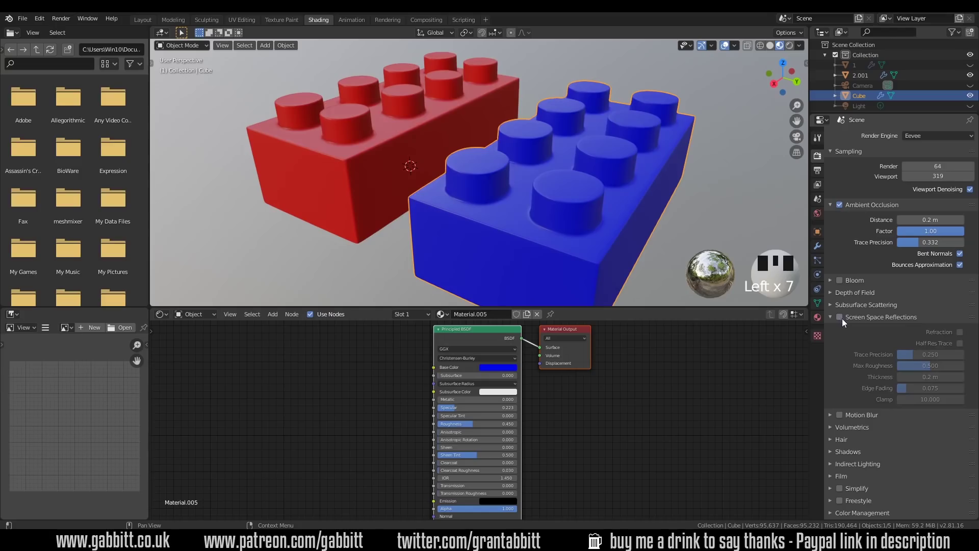
pyautogui.click(841, 317)
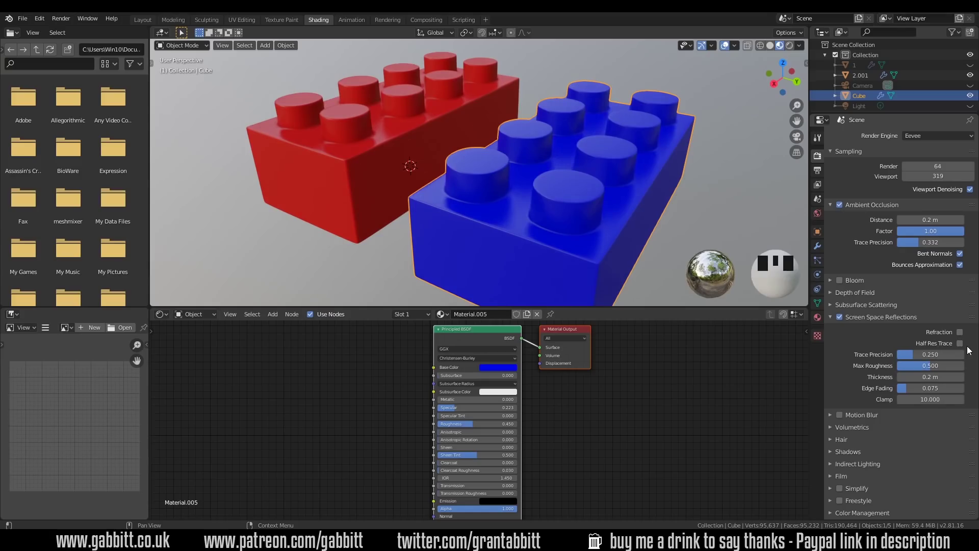
# Set the render engine to Cycles on GPU Compute and orbit the path-traced bricks.
pyautogui.click(919, 136)
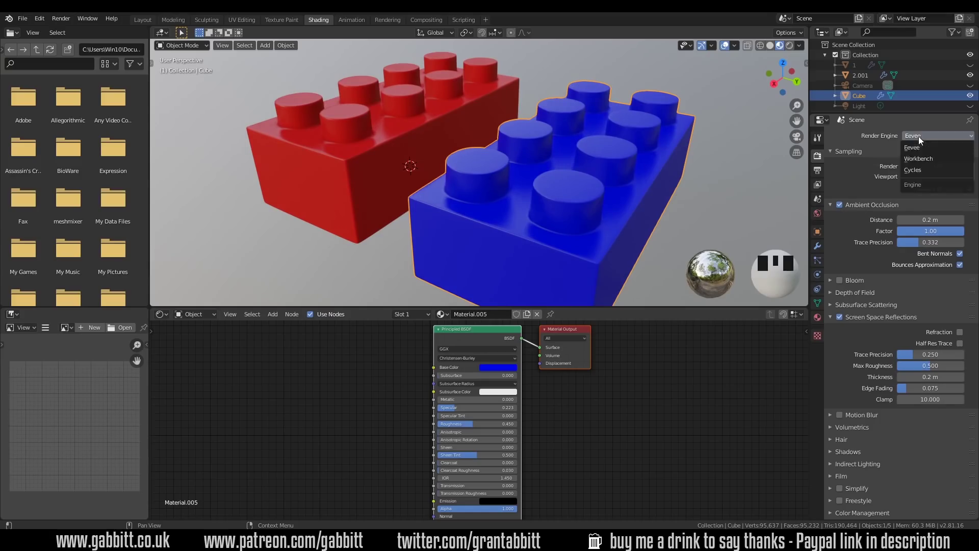
pyautogui.click(913, 170)
pyautogui.click(908, 161)
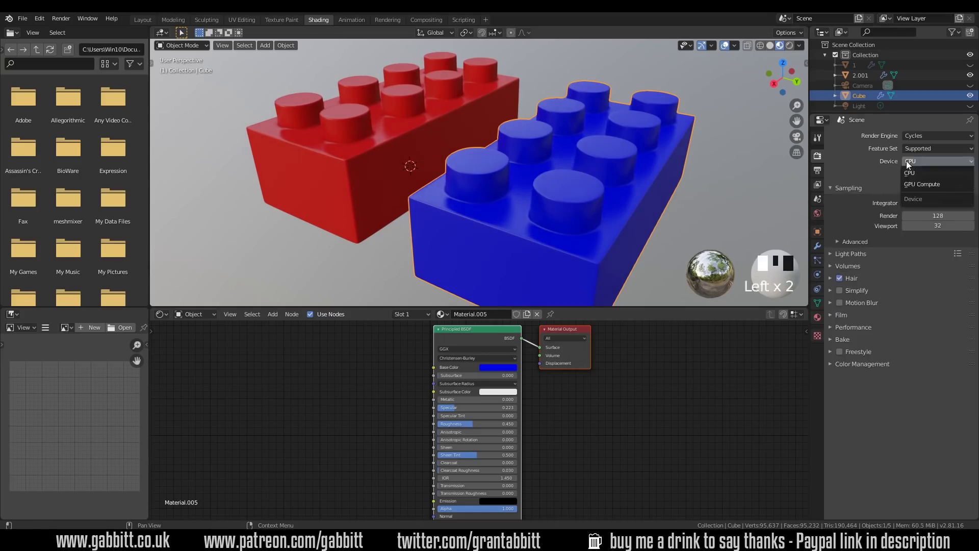
pyautogui.click(917, 186)
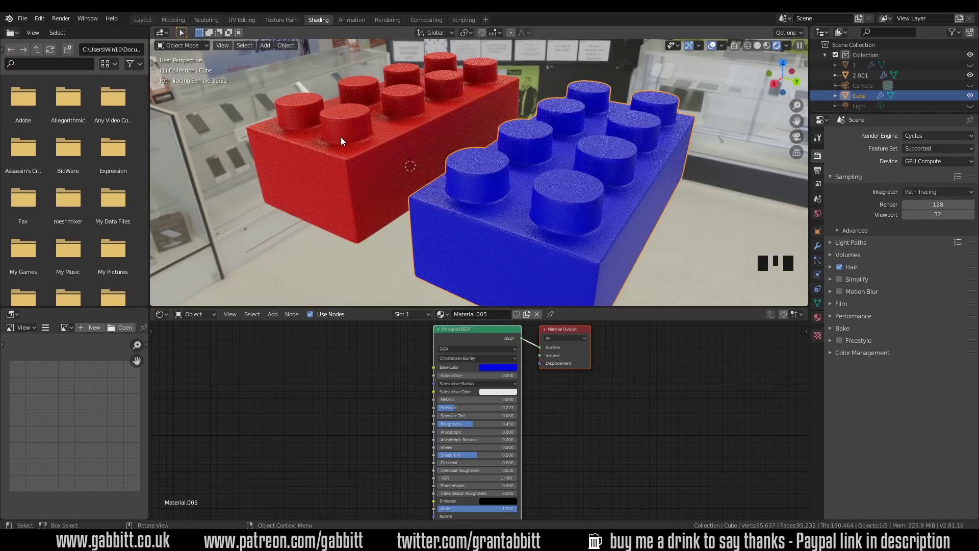
pyautogui.moveTo(341, 137); pyautogui.dragTo(580, 215, button='middle')
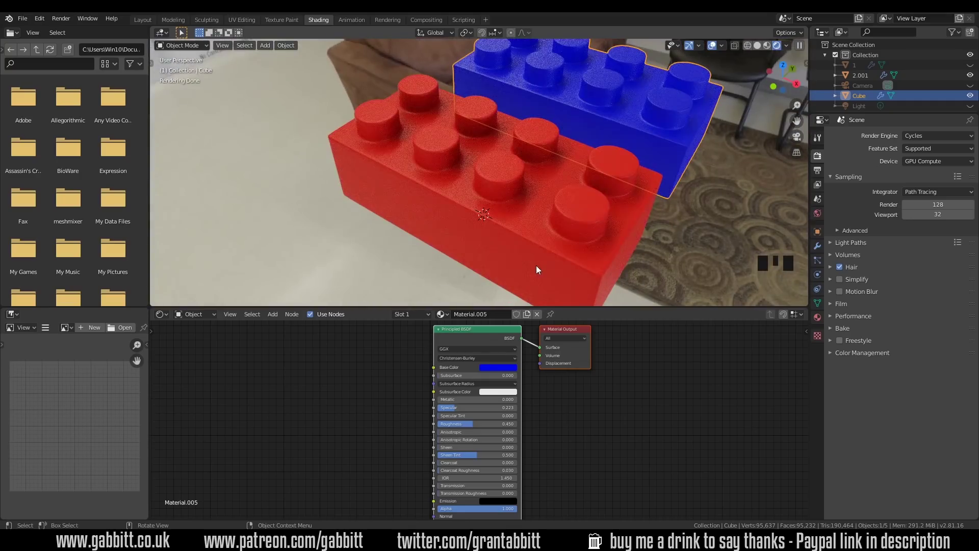
# In the World node tree, move the HDRI image node aside and add an Environment Texture node below Background.
pyautogui.click(201, 313)
pyautogui.click(203, 337)
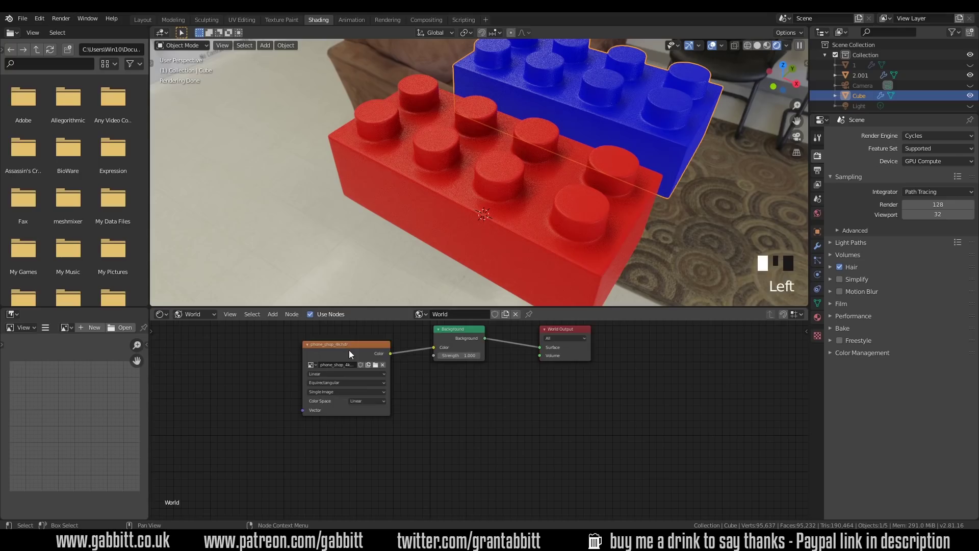
pyautogui.moveTo(350, 351); pyautogui.dragTo(344, 345)
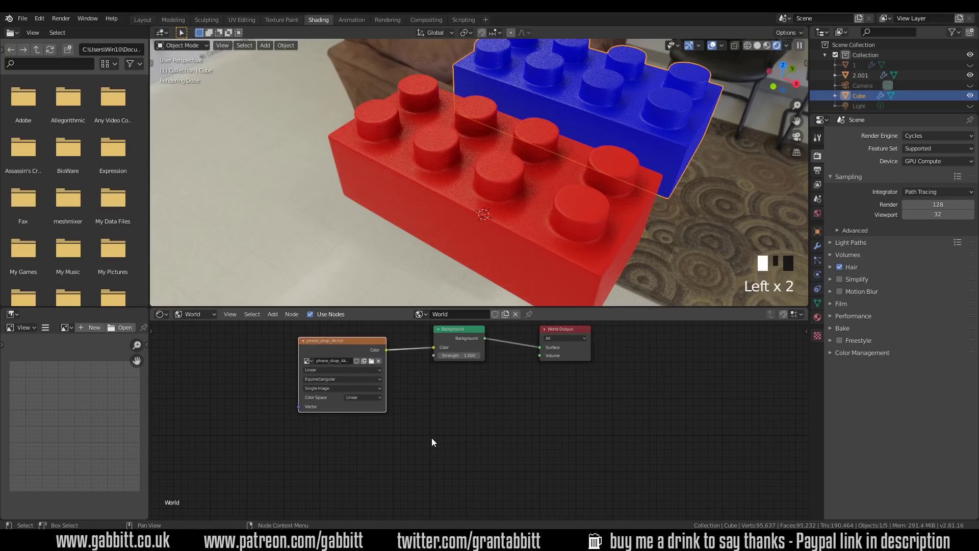
pyautogui.hotkey('shift', 'a')
pyautogui.moveTo(431, 437)
pyautogui.moveTo(425, 454)
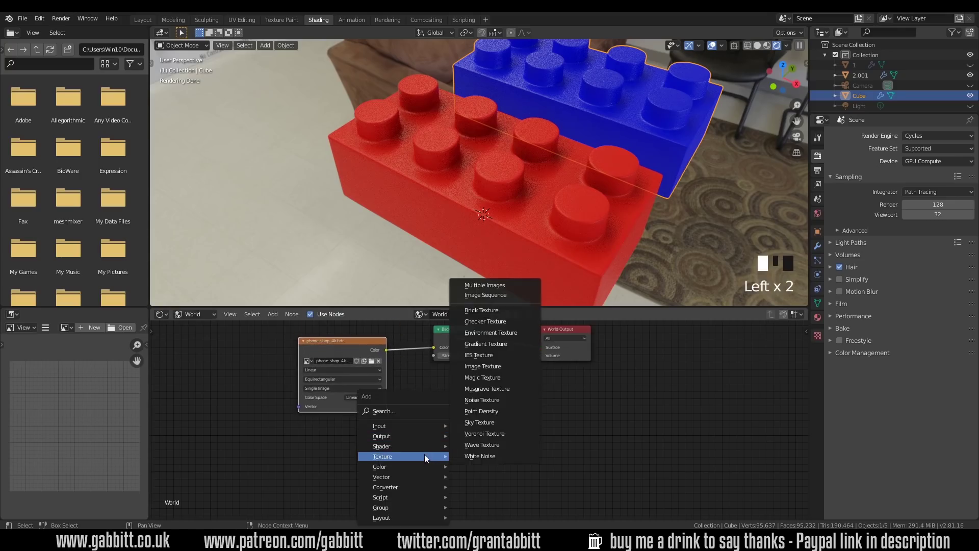
pyautogui.click(483, 333)
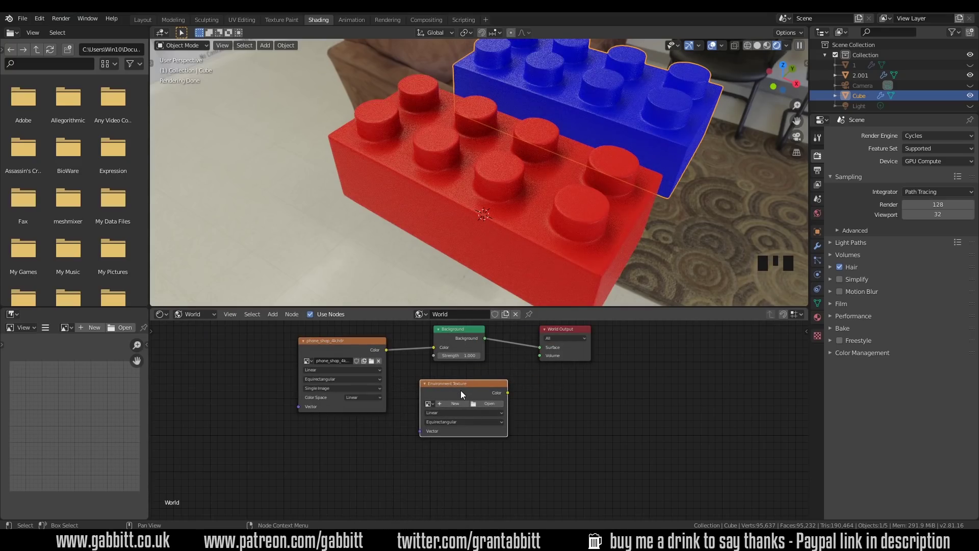
pyautogui.moveTo(637, 240); pyautogui.dragTo(681, 229, button='middle')
# Return the Shader Editor to Object and select the red brick to show its material nodes.
pyautogui.click(192, 314)
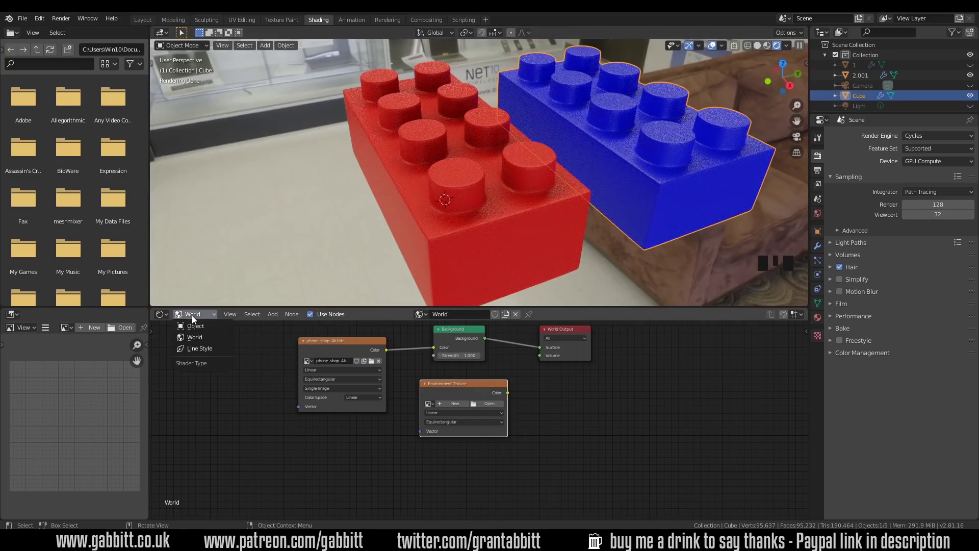
pyautogui.click(192, 327)
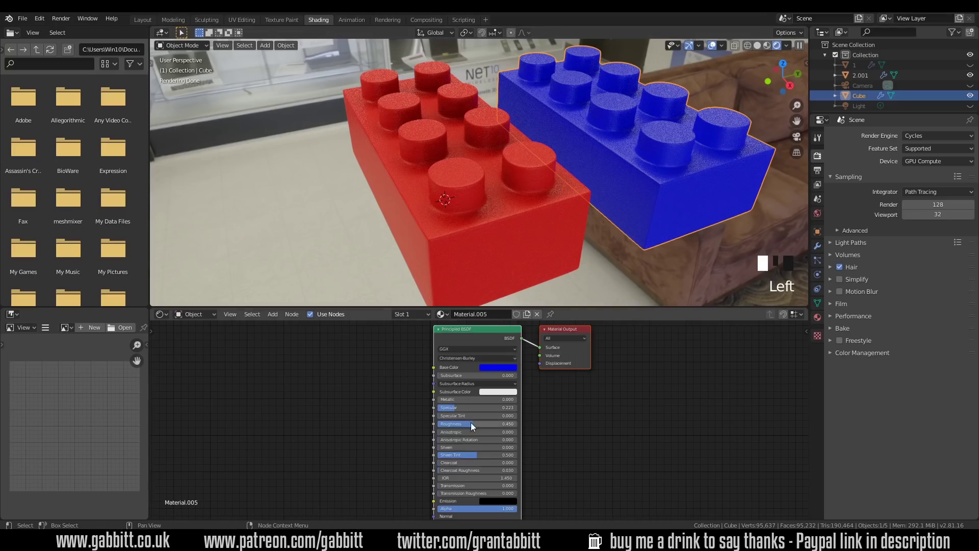
pyautogui.click(489, 238)
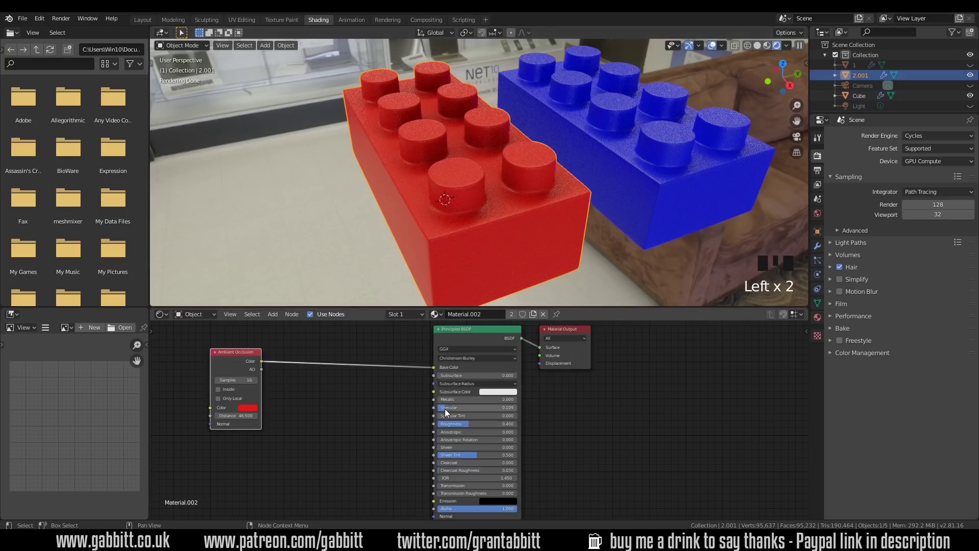
pyautogui.moveTo(474, 253)
pyautogui.mouseDown(button='middle')
pyautogui.moveTo(499, 232)
pyautogui.moveTo(497, 203)
pyautogui.mouseUp(button='middle')
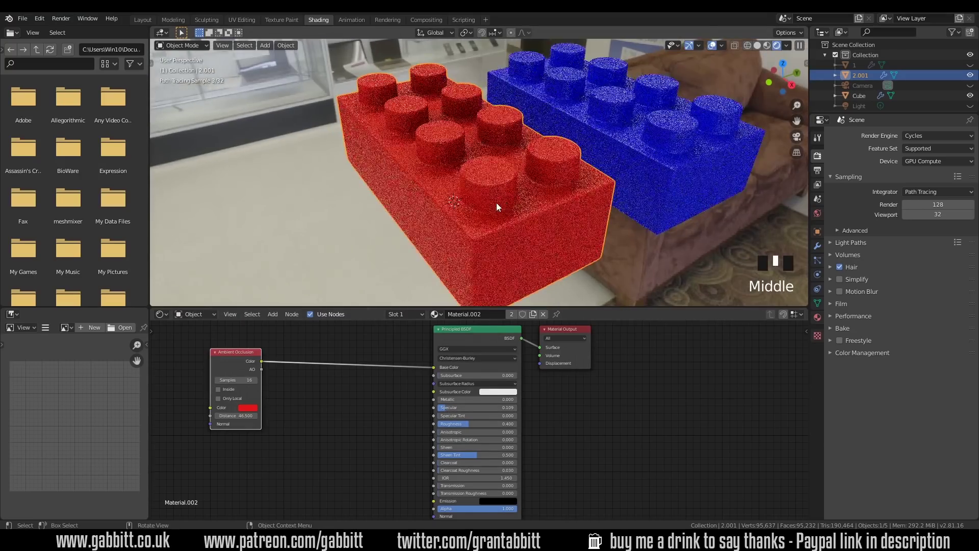
# Relink Ambient Occlusion Color to Base Color, toggle its mute, reposition it, and browse Input nodes.
pyautogui.moveTo(237, 357); pyautogui.dragTo(290, 353)
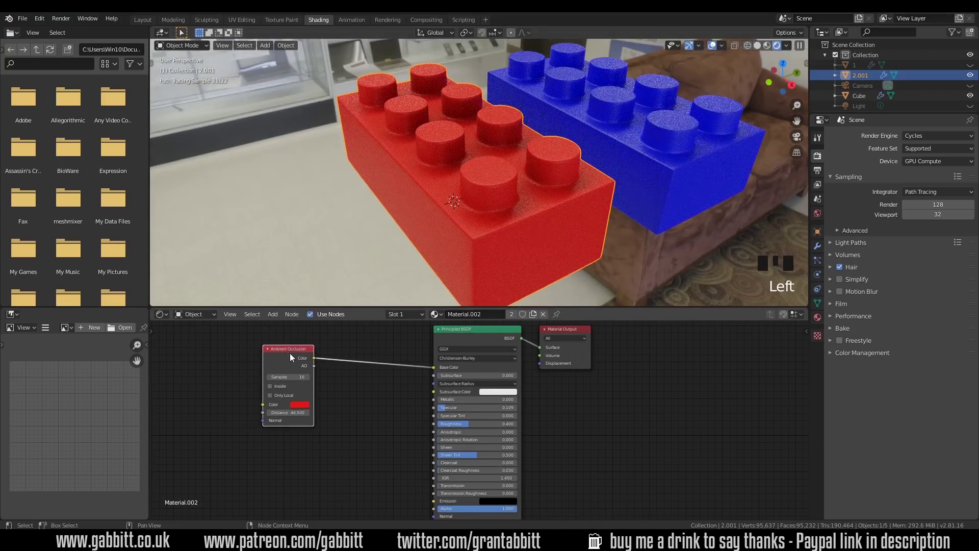
pyautogui.moveTo(433, 367); pyautogui.dragTo(381, 396)
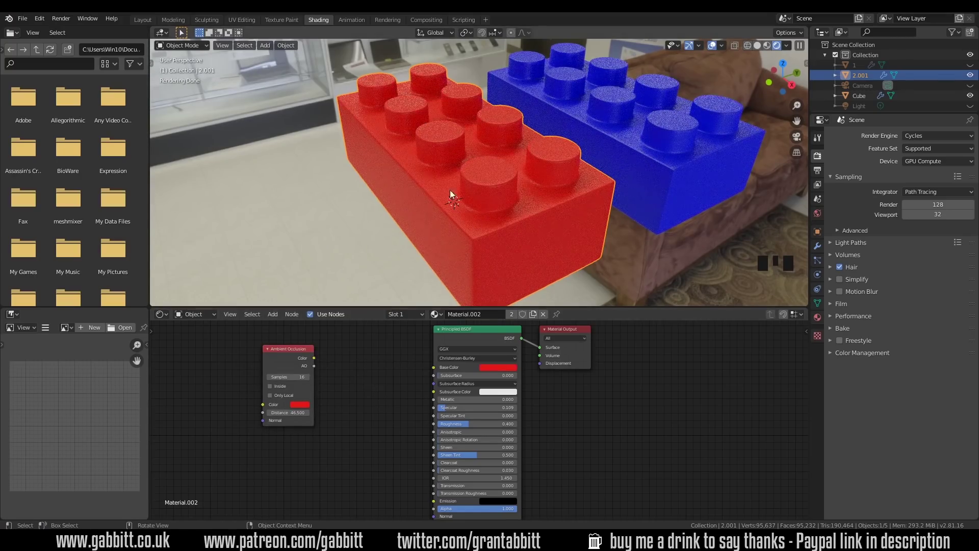
pyautogui.moveTo(314, 358); pyautogui.dragTo(433, 366)
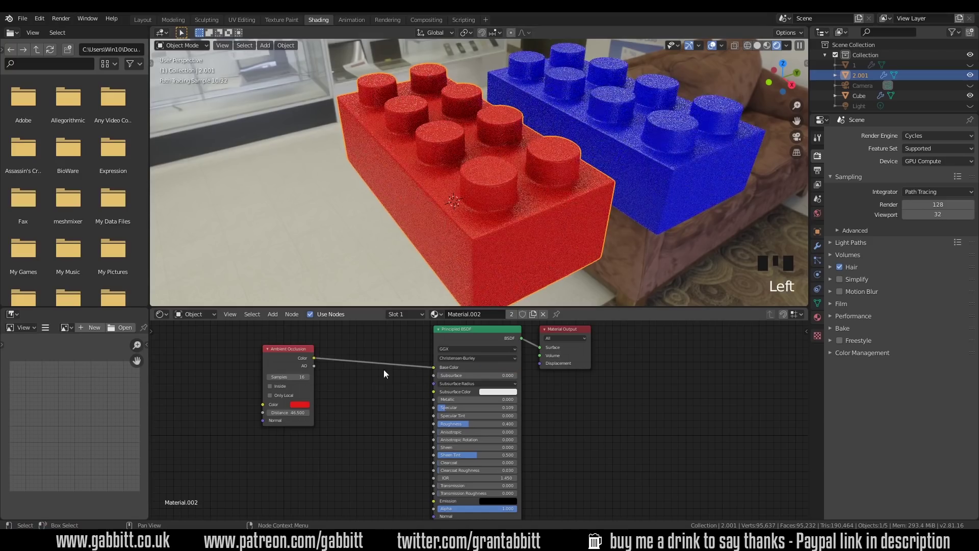
pyautogui.click(295, 353)
pyautogui.press('m')
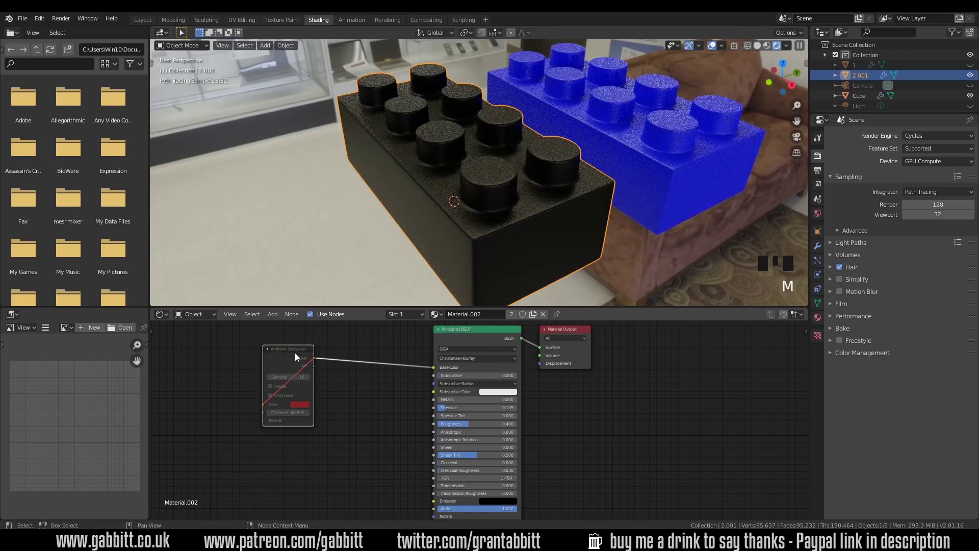
pyautogui.press('m')
pyautogui.moveTo(295, 353); pyautogui.dragTo(336, 381)
pyautogui.hotkey('shift', 'a')
pyautogui.moveTo(255, 336)
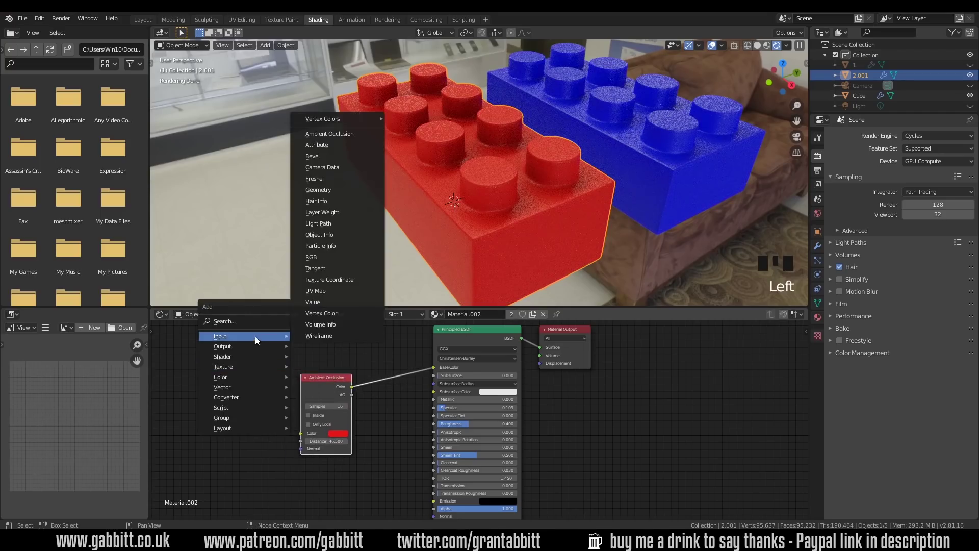